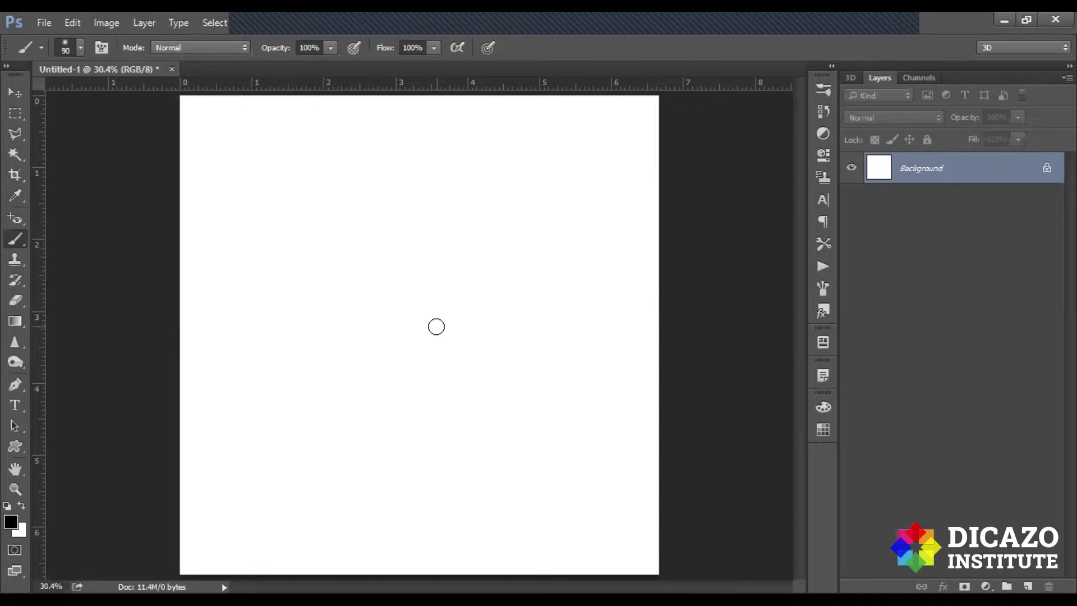
# Step: Choose the Rectangle Tool and bring up the Create Rectangle dialog at 100 × 100 px
pyautogui.click(16, 447)
pyautogui.moveTo(15, 446); pyautogui.dragTo(89, 523)
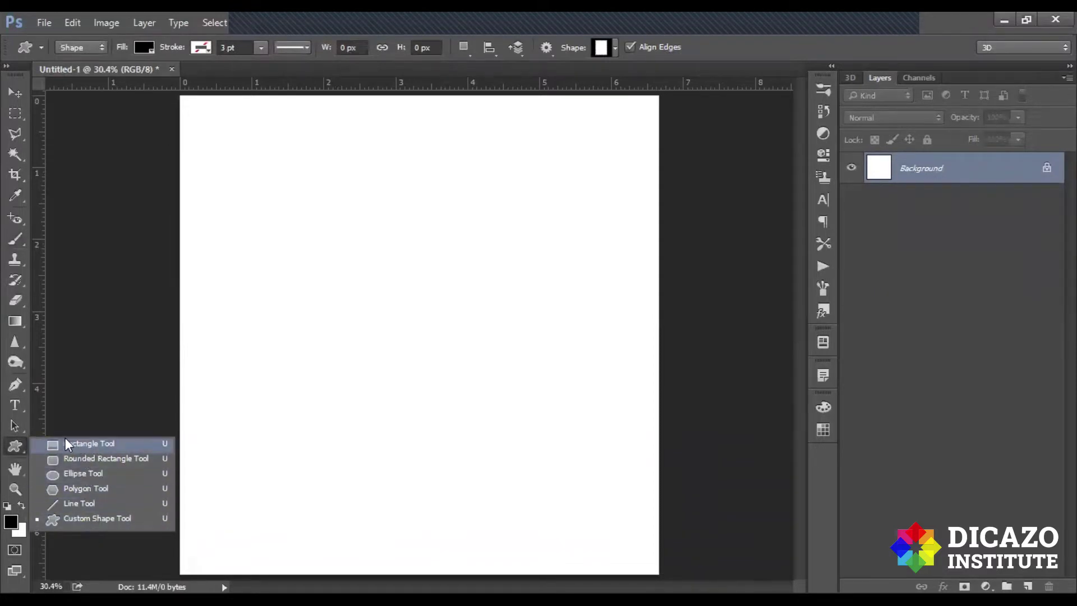
pyautogui.click(105, 444)
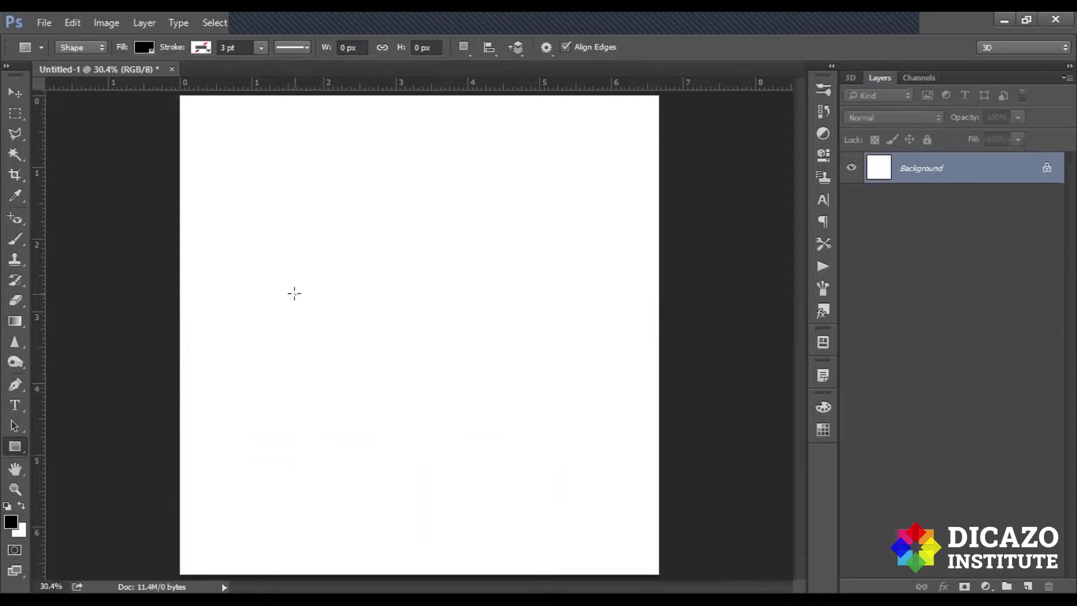
pyautogui.click(481, 146)
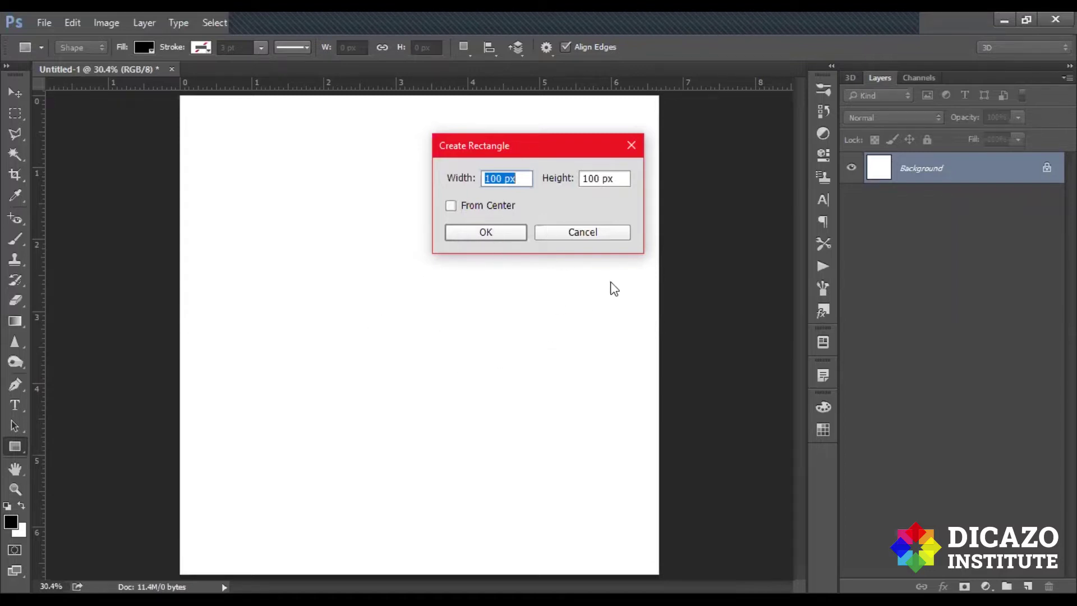
# Step: Cancel the dialog and drag out a tall 797 × 1097 px black rectangle on the canvas's left
pyautogui.click(618, 232)
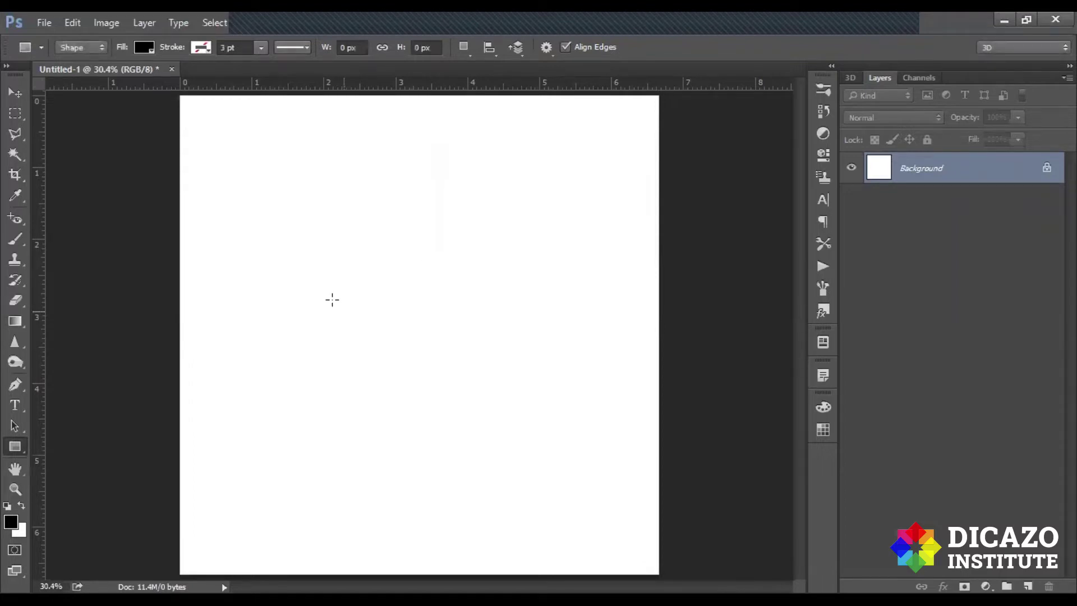
pyautogui.moveTo(244, 197); pyautogui.dragTo(601, 360)
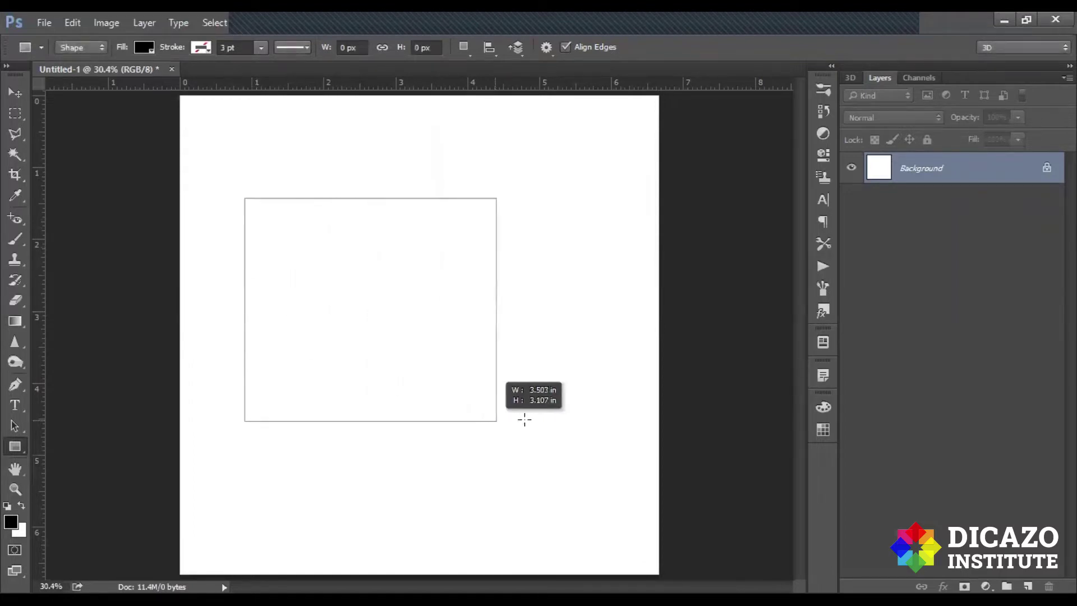
pyautogui.moveTo(601, 360)
pyautogui.mouseDown()
pyautogui.moveTo(369, 431)
pyautogui.moveTo(484, 434)
pyautogui.moveTo(527, 408)
pyautogui.moveTo(534, 368)
pyautogui.moveTo(449, 426)
pyautogui.moveTo(510, 462)
pyautogui.moveTo(464, 399)
pyautogui.moveTo(436, 461)
pyautogui.mouseUp()
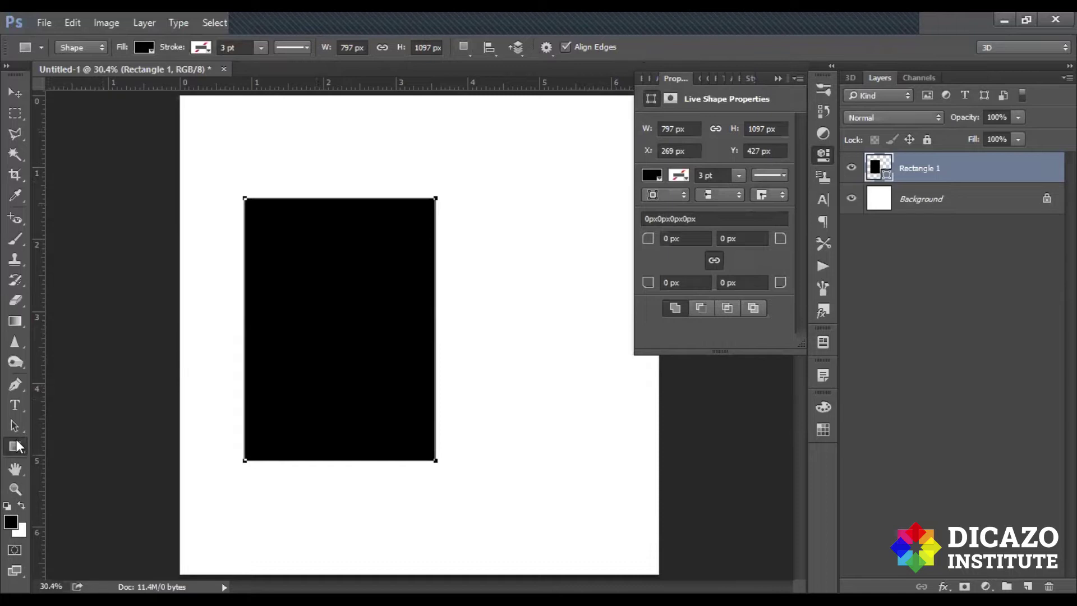
pyautogui.rightClick(16, 446)
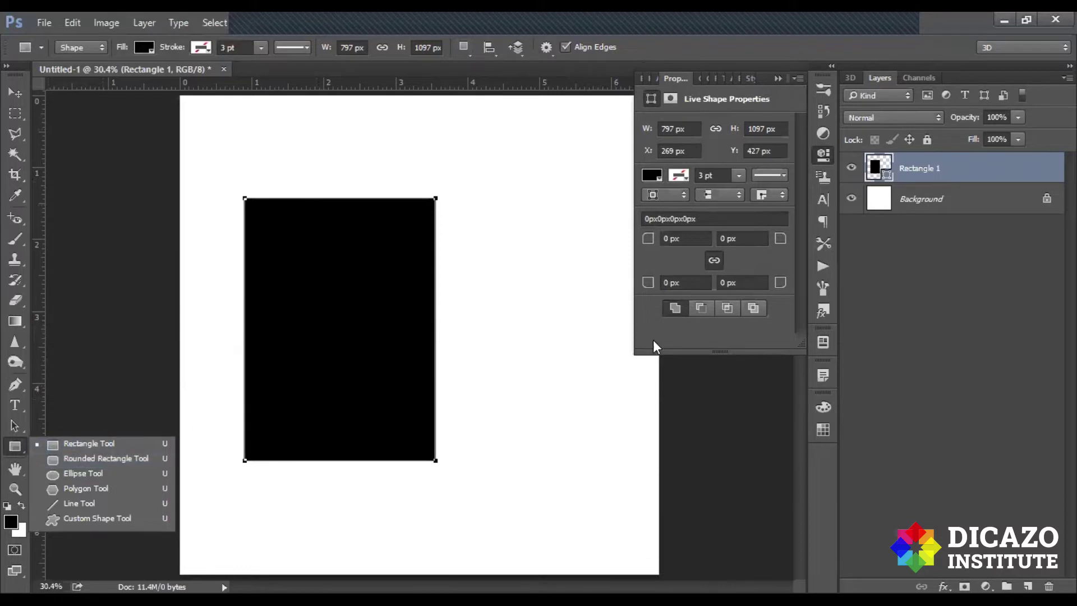
# Step: Try No Color, Gradient and Pattern fills on the rectangle, then return to Solid Color
pyautogui.click(784, 99)
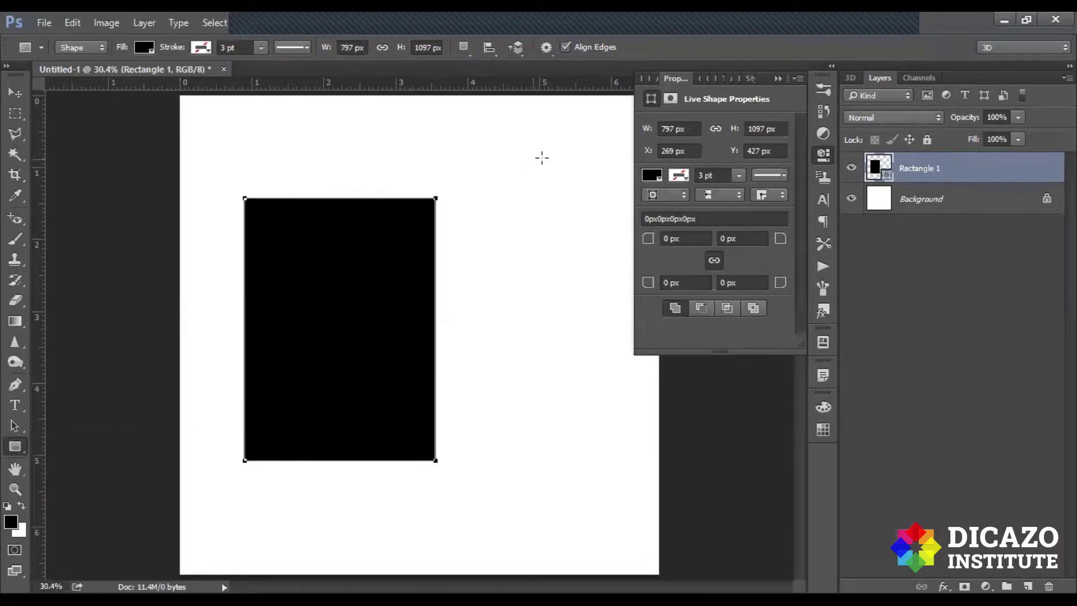
pyautogui.click(651, 177)
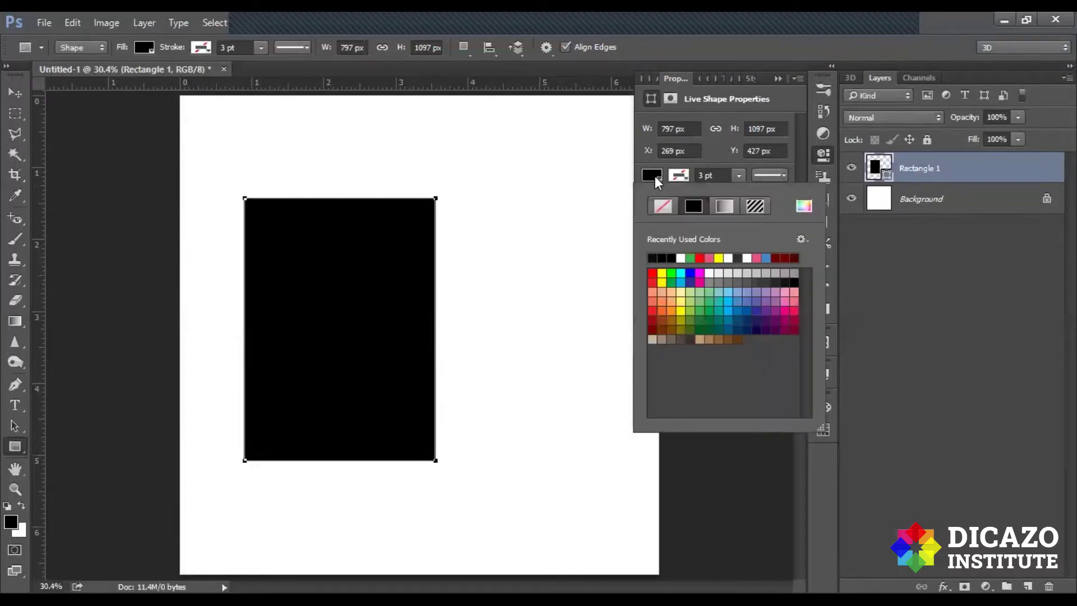
pyautogui.click(659, 207)
pyautogui.click(688, 206)
pyautogui.click(720, 207)
pyautogui.click(756, 207)
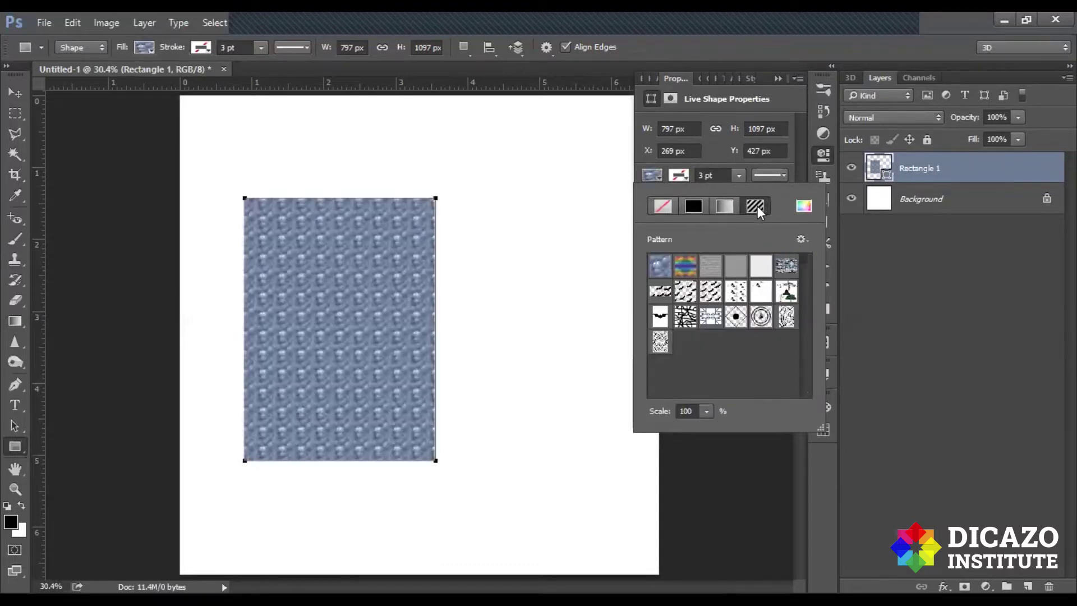
pyautogui.click(660, 206)
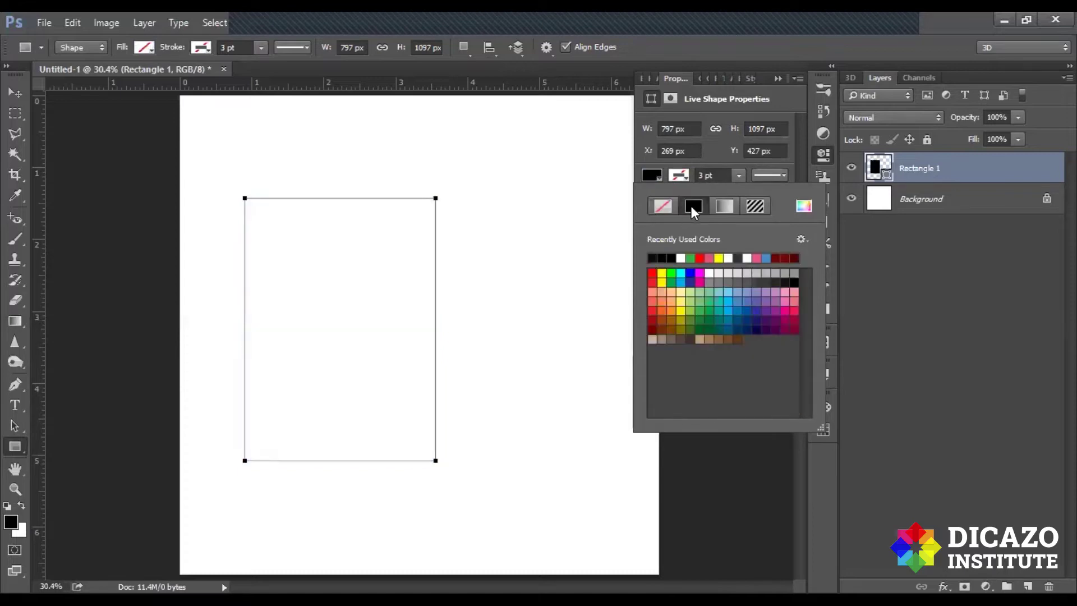
pyautogui.click(693, 208)
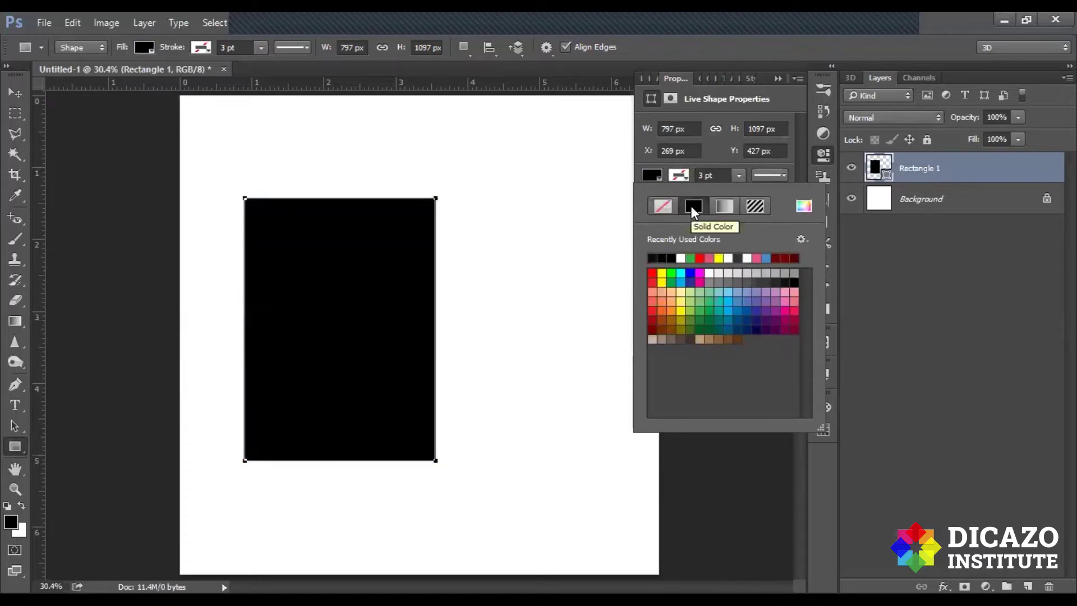
# Step: Try several swatches and settle on a blue #0076a3 fill, with the Color Picker open
pyautogui.click(709, 301)
pyautogui.click(766, 310)
pyautogui.click(785, 292)
pyautogui.click(757, 301)
pyautogui.click(728, 311)
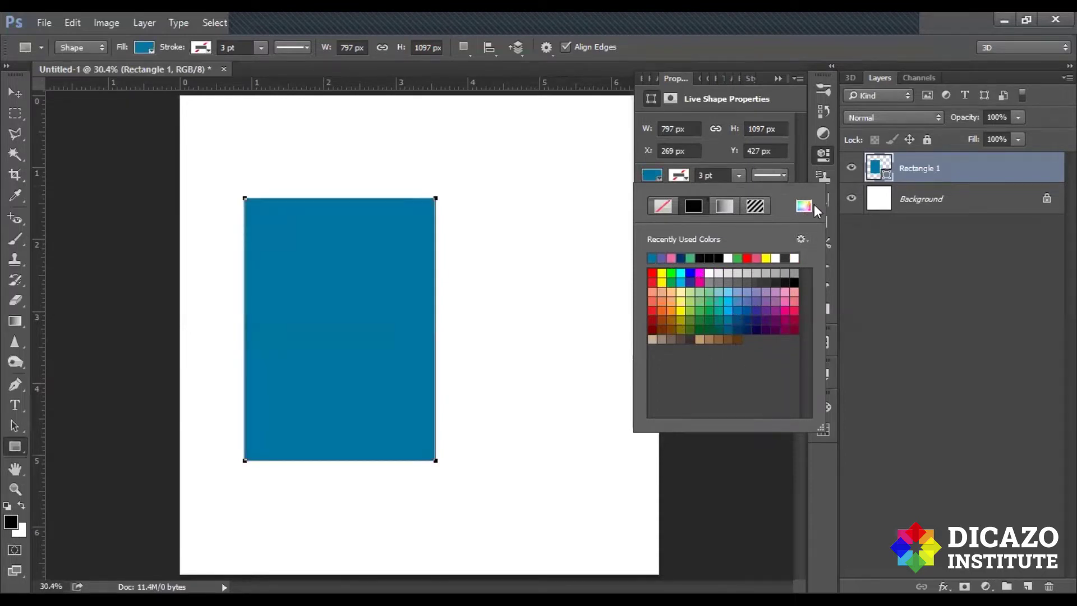
pyautogui.click(803, 207)
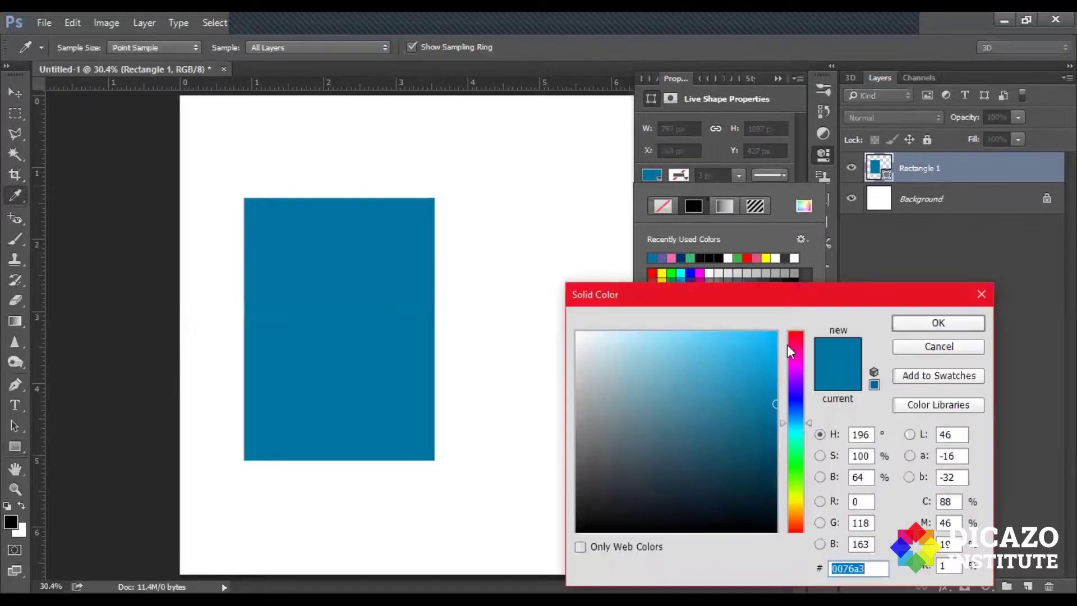
# Step: Pick custom green #049e41 in the Solid Color picker as the rectangle's fill
pyautogui.moveTo(781, 301); pyautogui.dragTo(631, 100)
pyautogui.moveTo(646, 223)
pyautogui.mouseDown()
pyautogui.moveTo(647, 295)
pyautogui.moveTo(568, 218)
pyautogui.mouseUp()
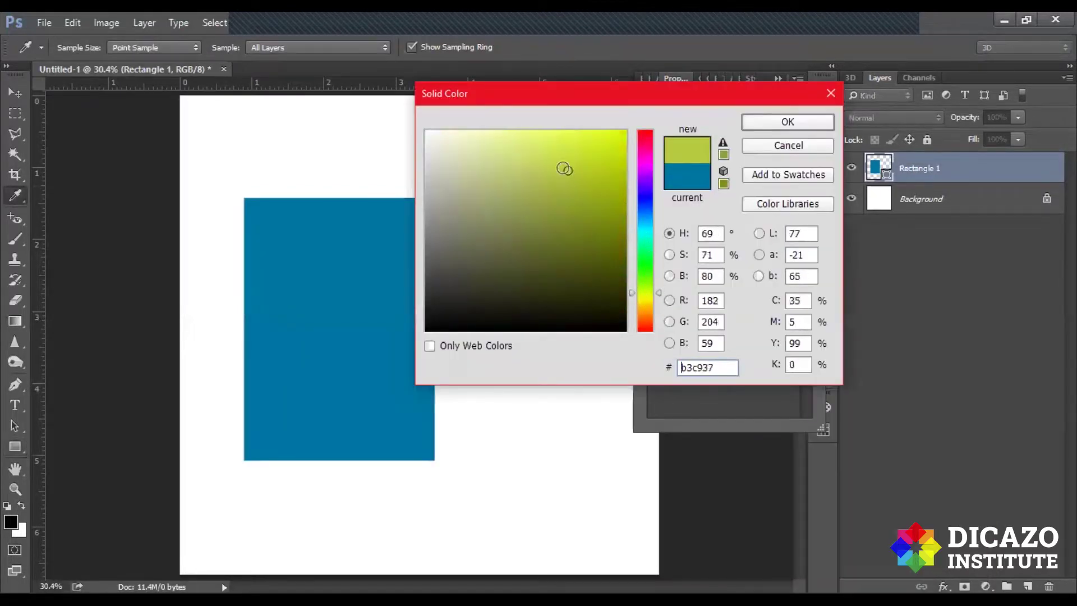
pyautogui.moveTo(639, 291); pyautogui.dragTo(639, 251)
pyautogui.moveTo(589, 205)
pyautogui.mouseDown()
pyautogui.moveTo(622, 182)
pyautogui.moveTo(621, 207)
pyautogui.mouseUp()
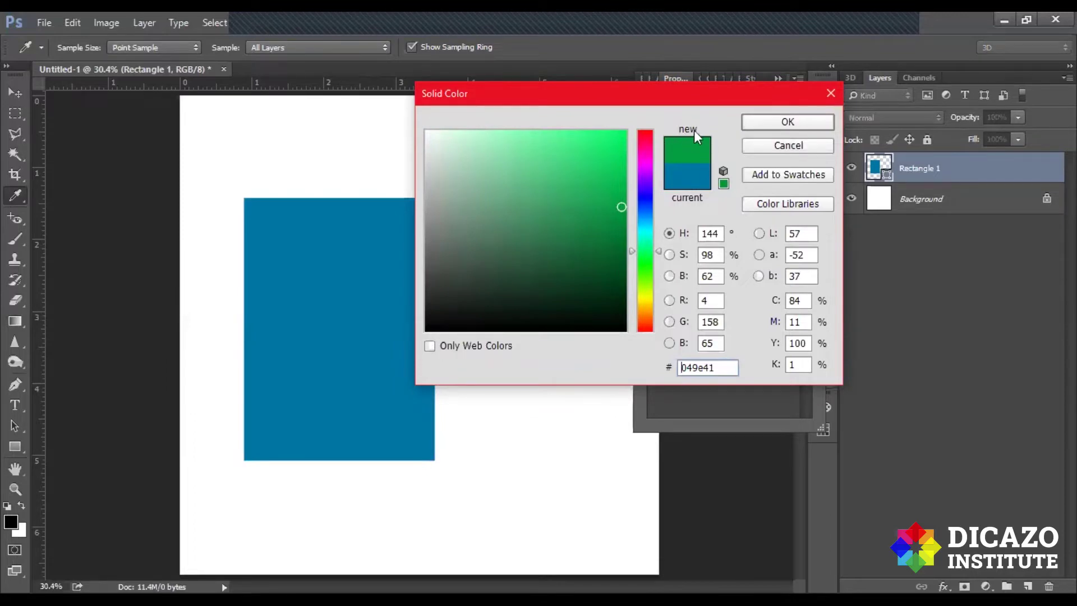
pyautogui.doubleClick(728, 367)
pyautogui.click(788, 122)
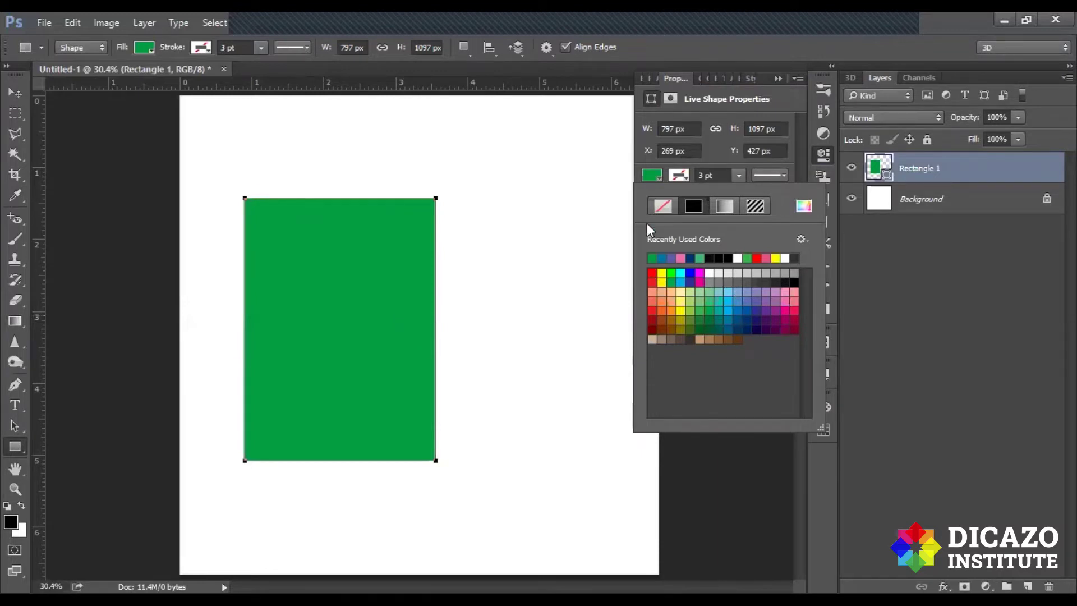
# Step: Give the rectangle a solid black stroke
pyautogui.click(653, 174)
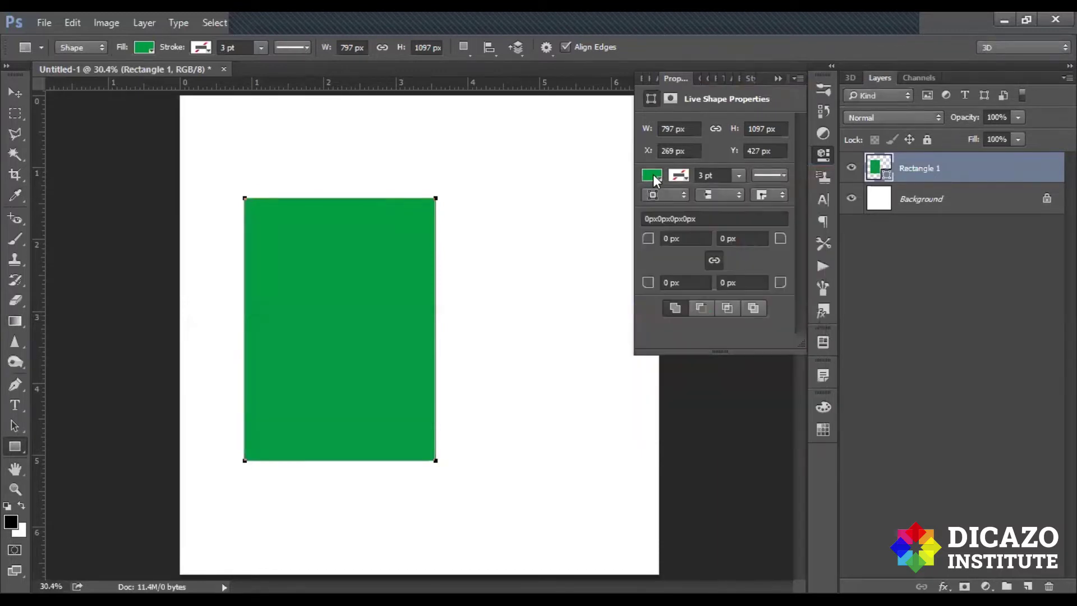
pyautogui.click(682, 180)
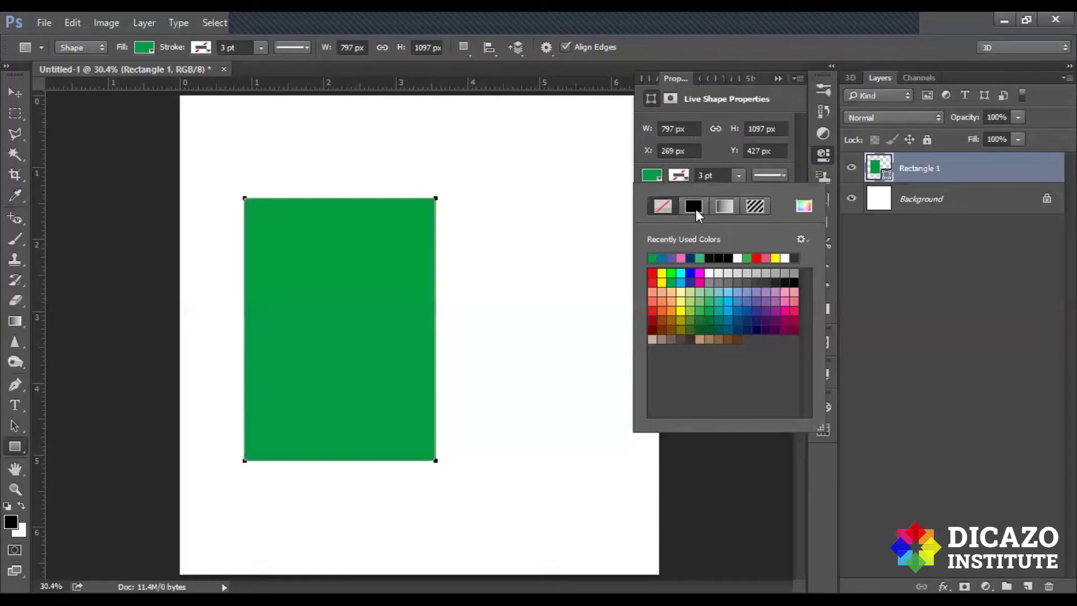
pyautogui.click(696, 208)
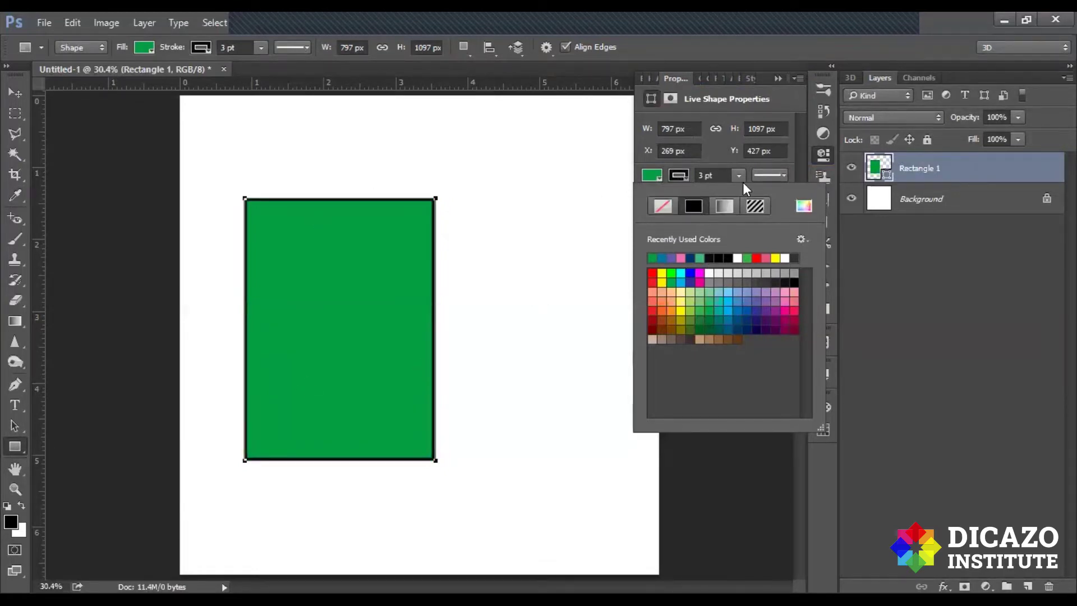
pyautogui.click(702, 158)
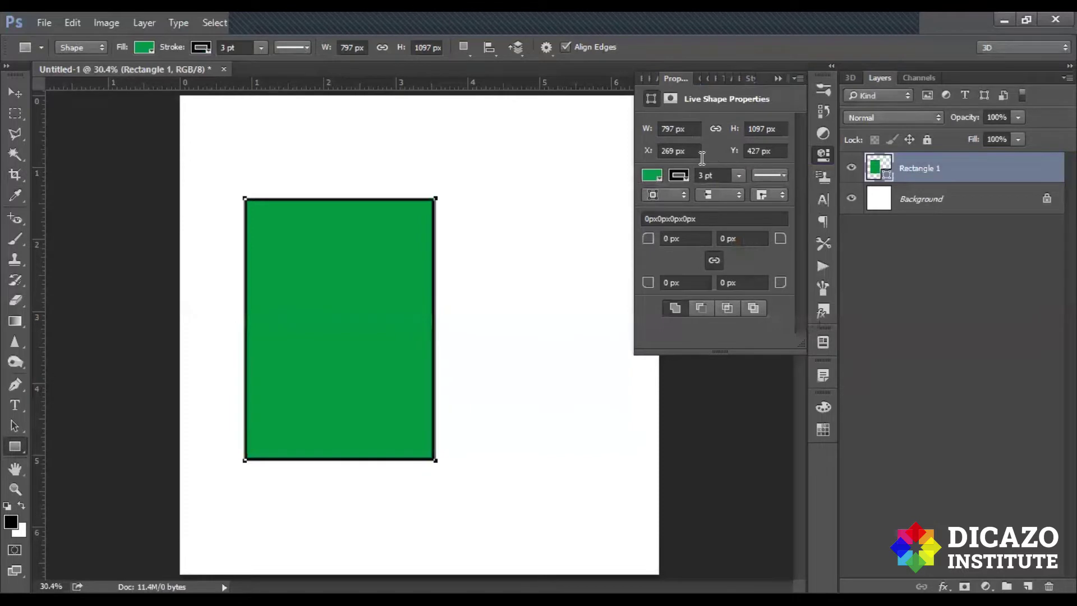
# Step: Set the stroke width to 6.05 pt with a dotted line style
pyautogui.click(739, 177)
pyautogui.moveTo(740, 192); pyautogui.dragTo(758, 190)
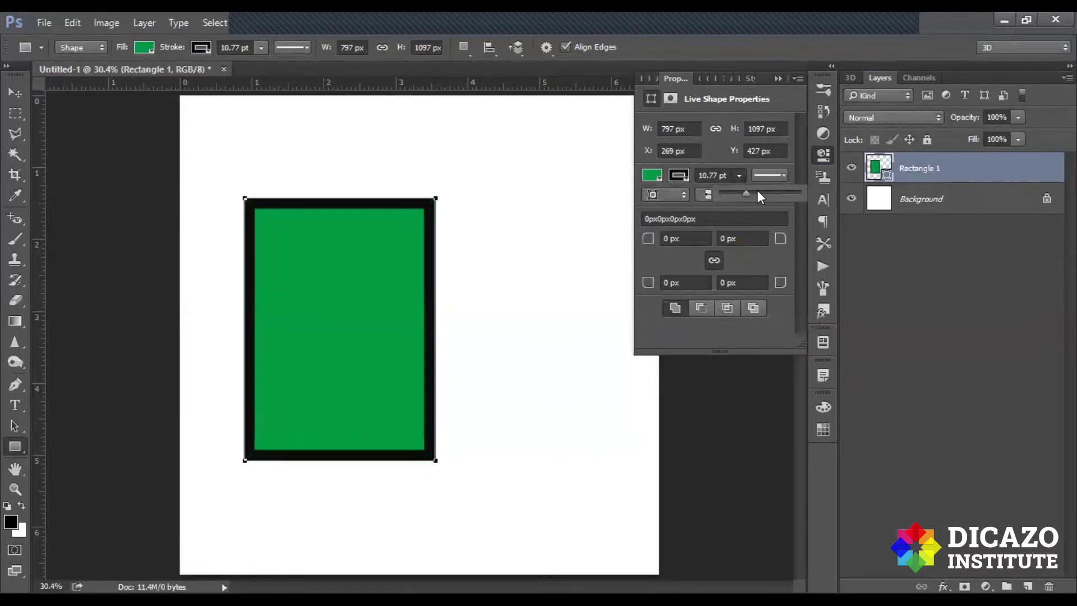
pyautogui.moveTo(757, 190)
pyautogui.mouseDown()
pyautogui.moveTo(730, 189)
pyautogui.moveTo(739, 190)
pyautogui.mouseUp()
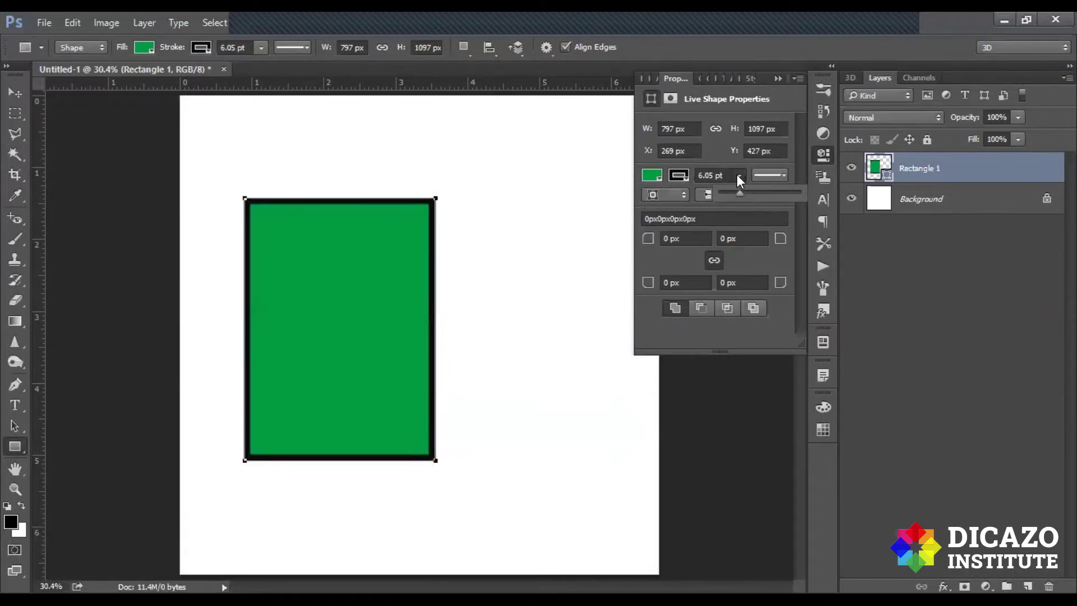
pyautogui.click(769, 175)
pyautogui.click(711, 253)
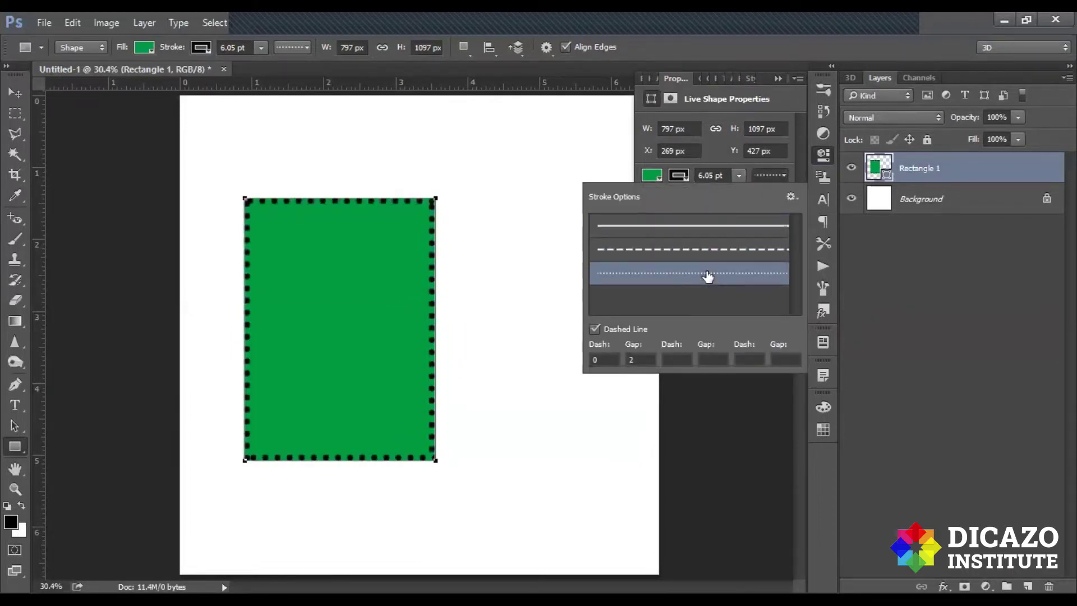
# Step: Switch the outline back to a solid line and thicken it to 9.59 pt
pyautogui.click(706, 249)
pyautogui.click(706, 226)
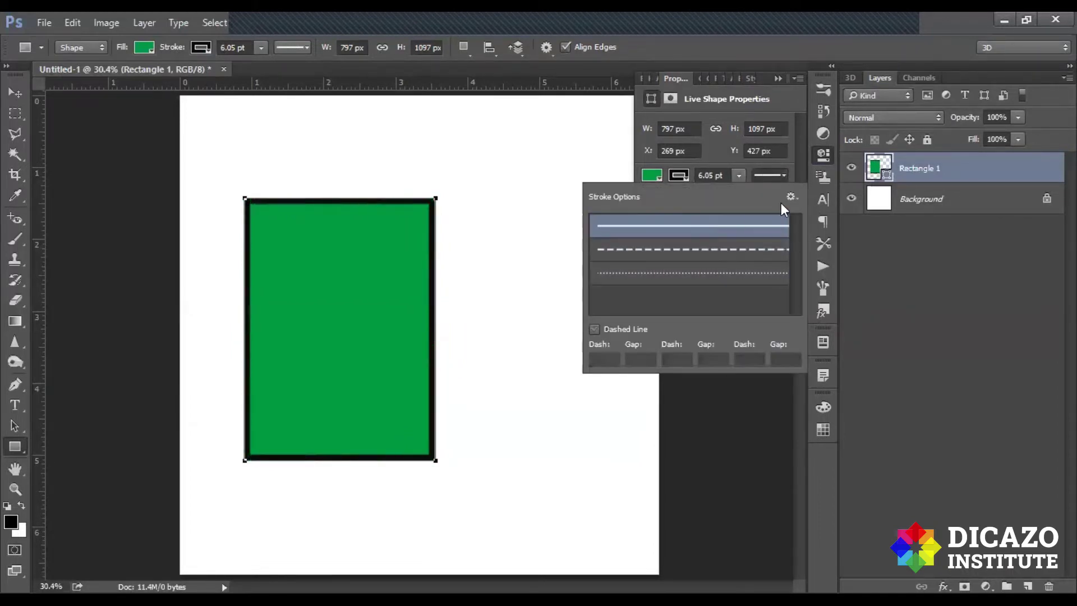
pyautogui.click(781, 169)
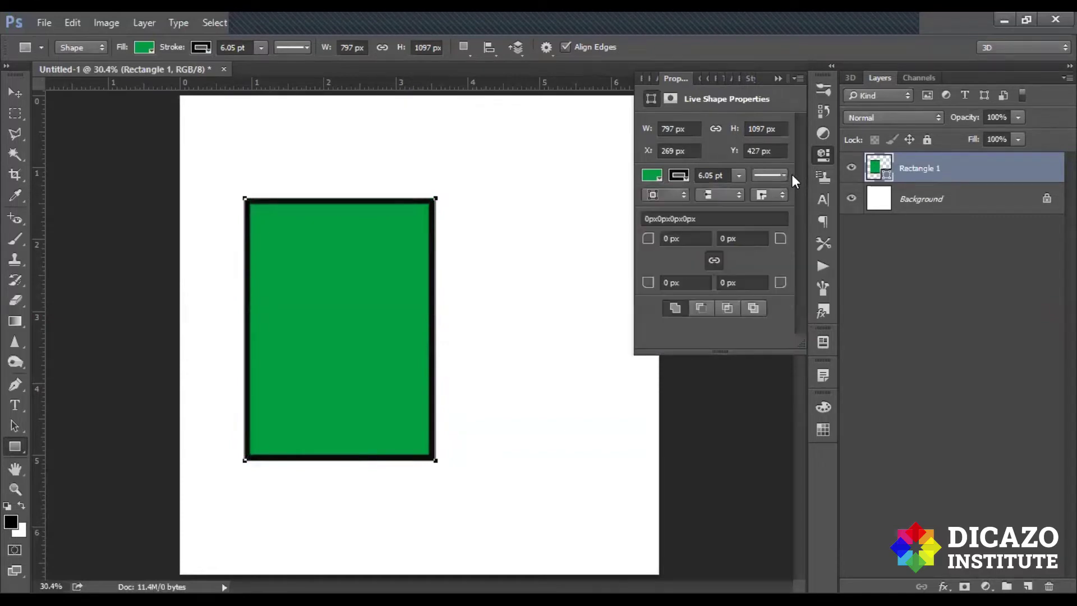
pyautogui.click(676, 200)
pyautogui.click(738, 176)
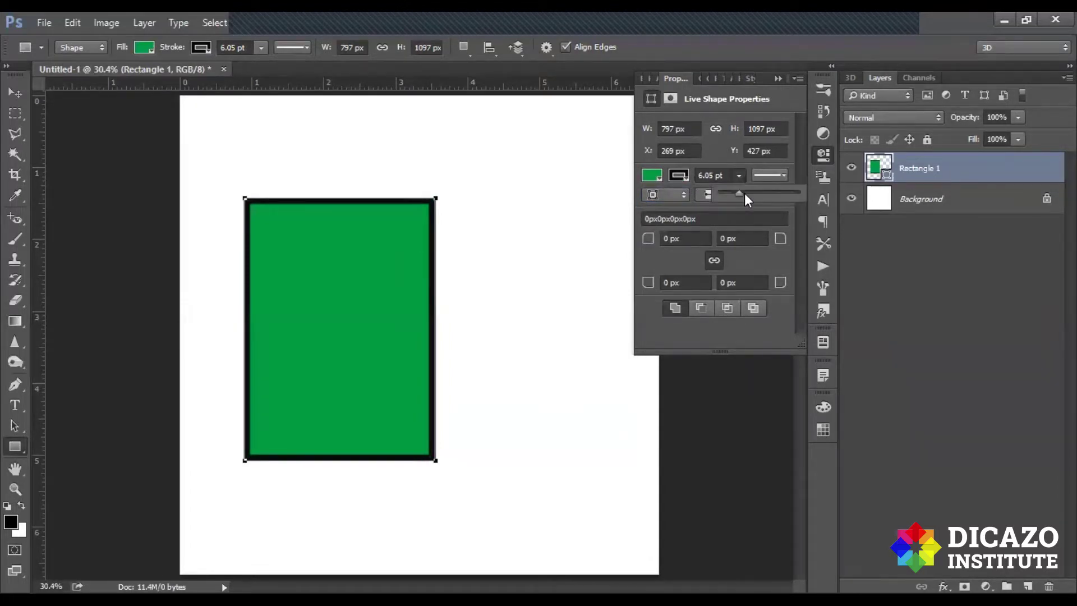
pyautogui.moveTo(745, 194)
pyautogui.mouseDown()
pyautogui.moveTo(775, 193)
pyautogui.moveTo(743, 193)
pyautogui.mouseUp()
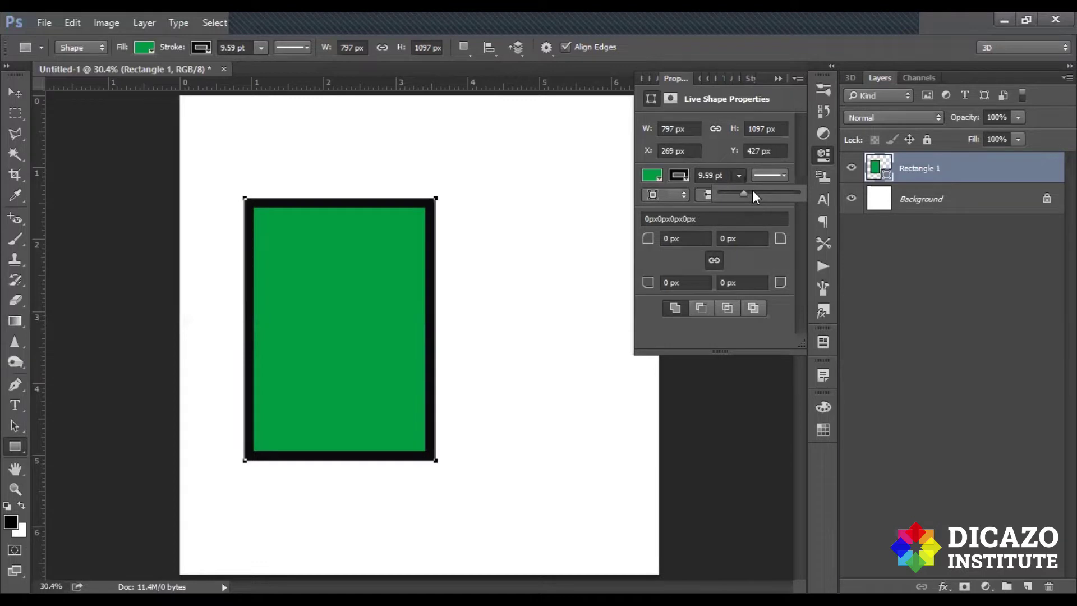
pyautogui.click(682, 192)
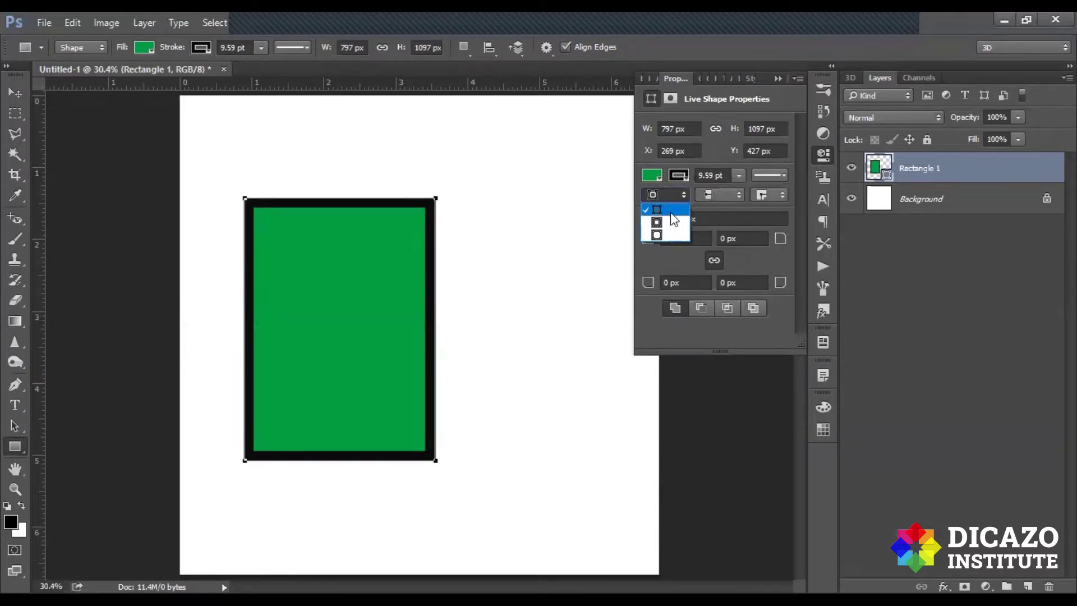
# Step: After trying Outside, align the border Inside and round all corners to 99 px
pyautogui.click(673, 223)
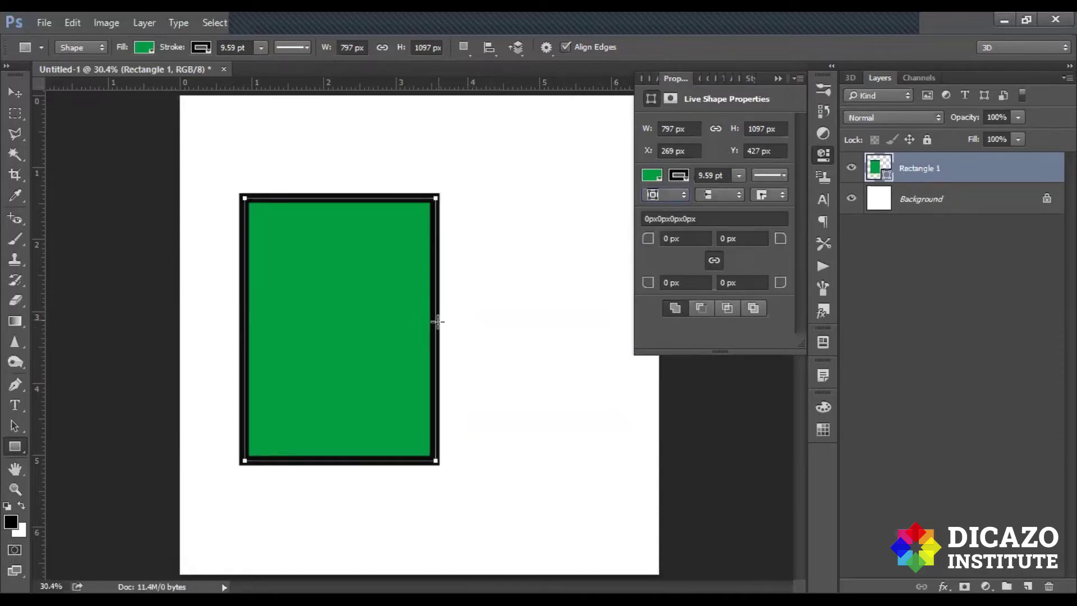
pyautogui.click(657, 195)
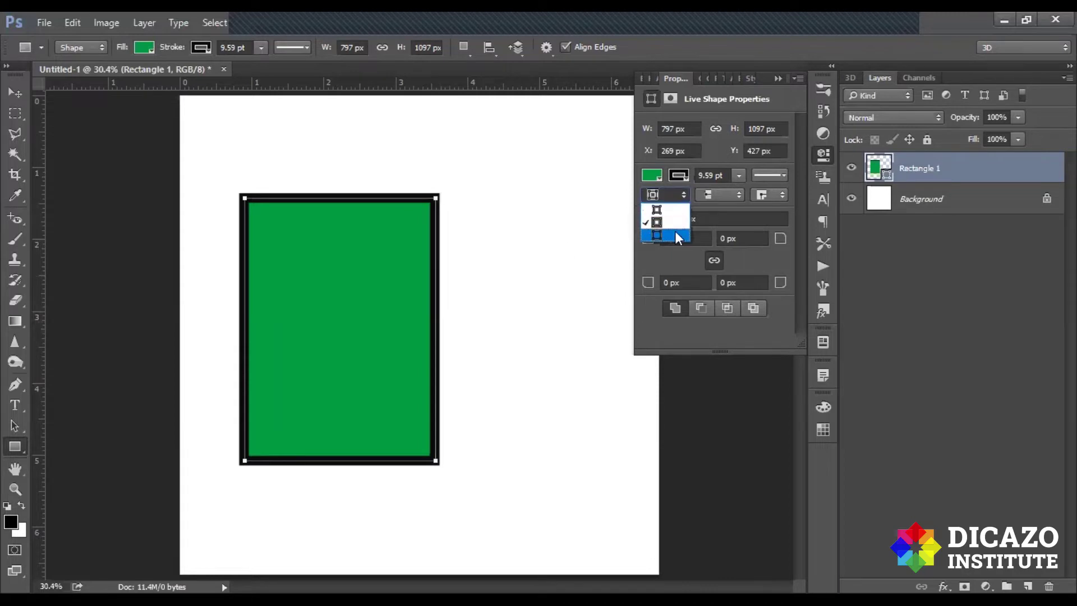
pyautogui.click(675, 231)
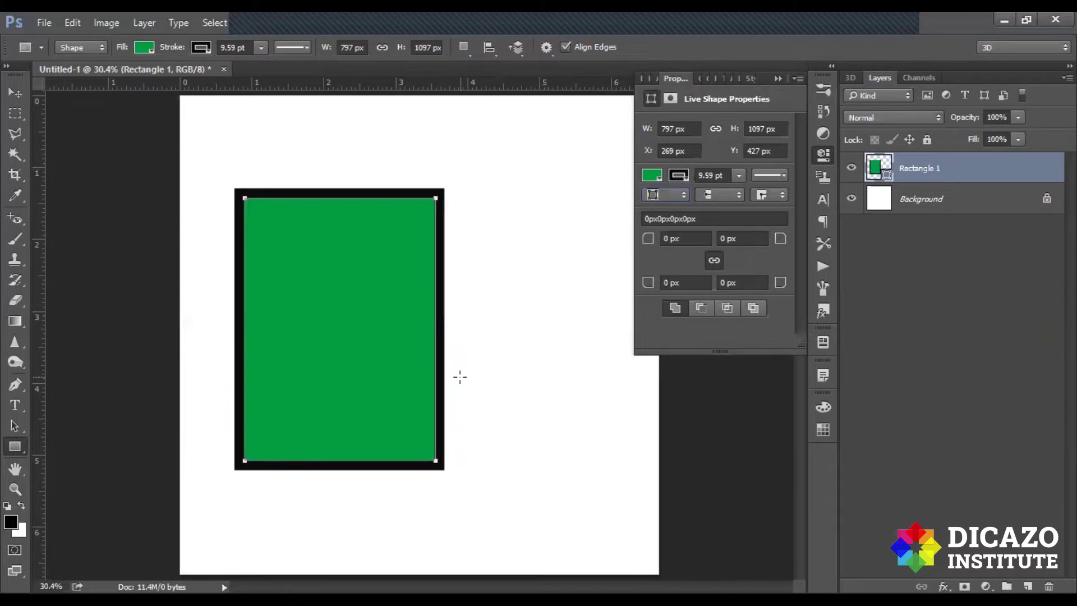
pyautogui.click(684, 196)
pyautogui.click(654, 221)
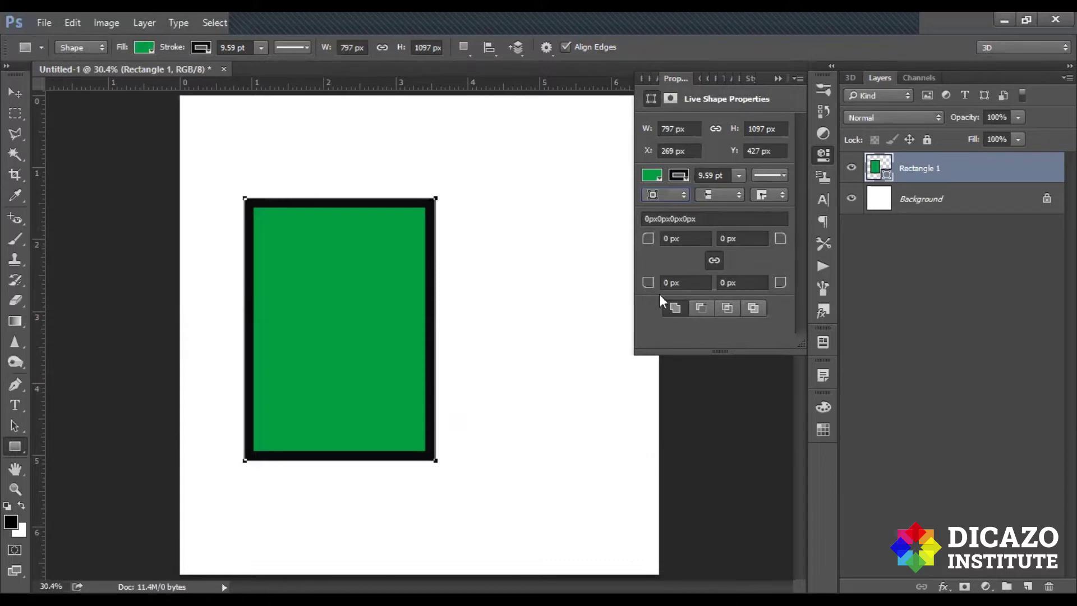
pyautogui.moveTo(644, 247); pyautogui.dragTo(724, 245)
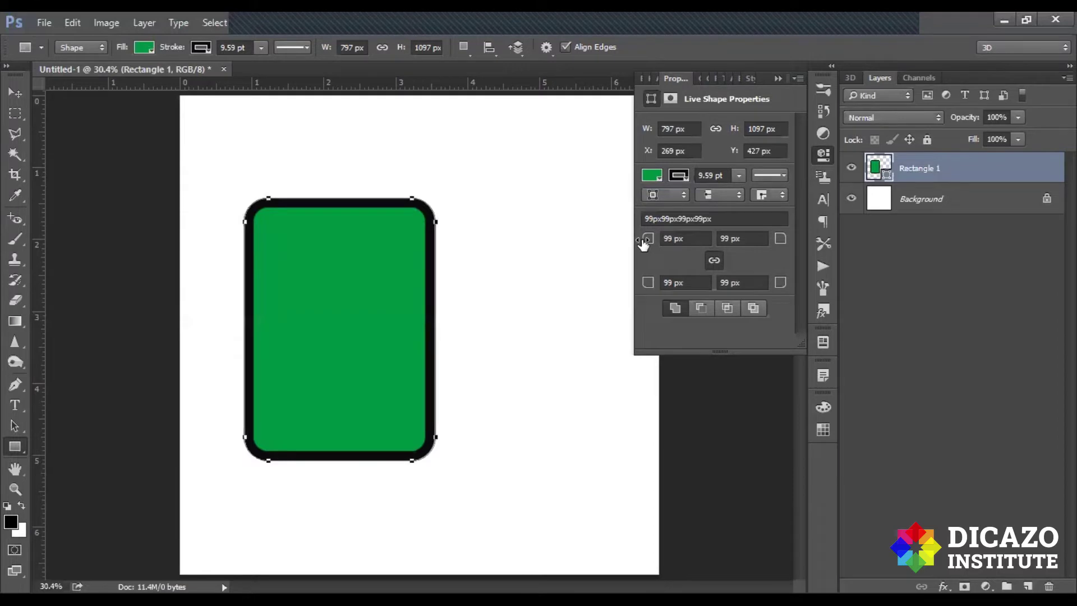
# Step: Unlink corner radii: square the bottom corners and round the top ones to about 402 and 394 px
pyautogui.moveTo(643, 242); pyautogui.dragTo(710, 254)
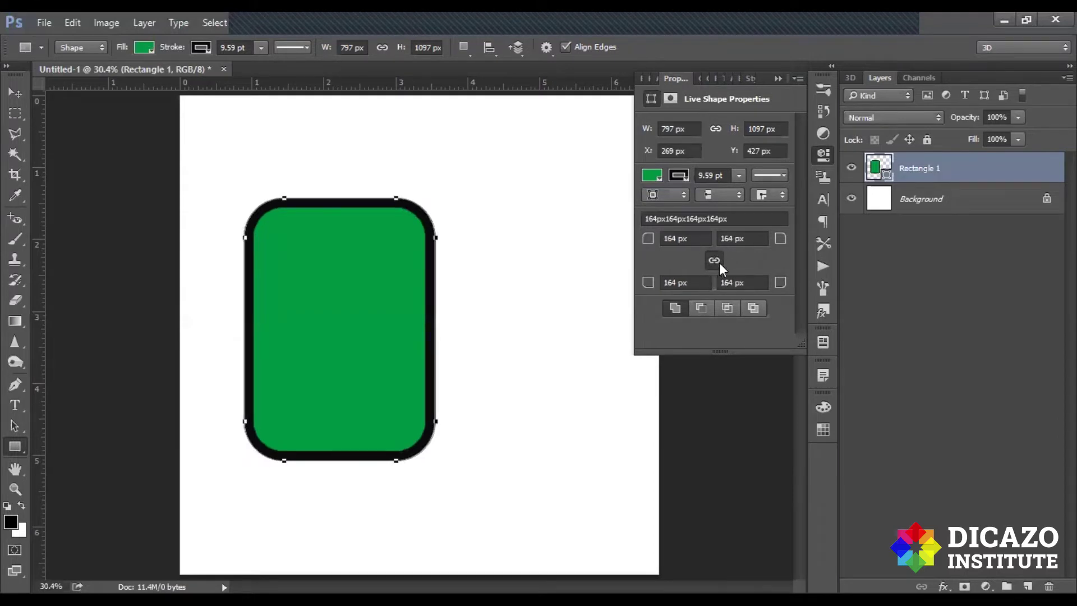
pyautogui.click(714, 261)
pyautogui.moveTo(647, 240); pyautogui.dragTo(601, 253)
pyautogui.moveTo(780, 239); pyautogui.dragTo(954, 241)
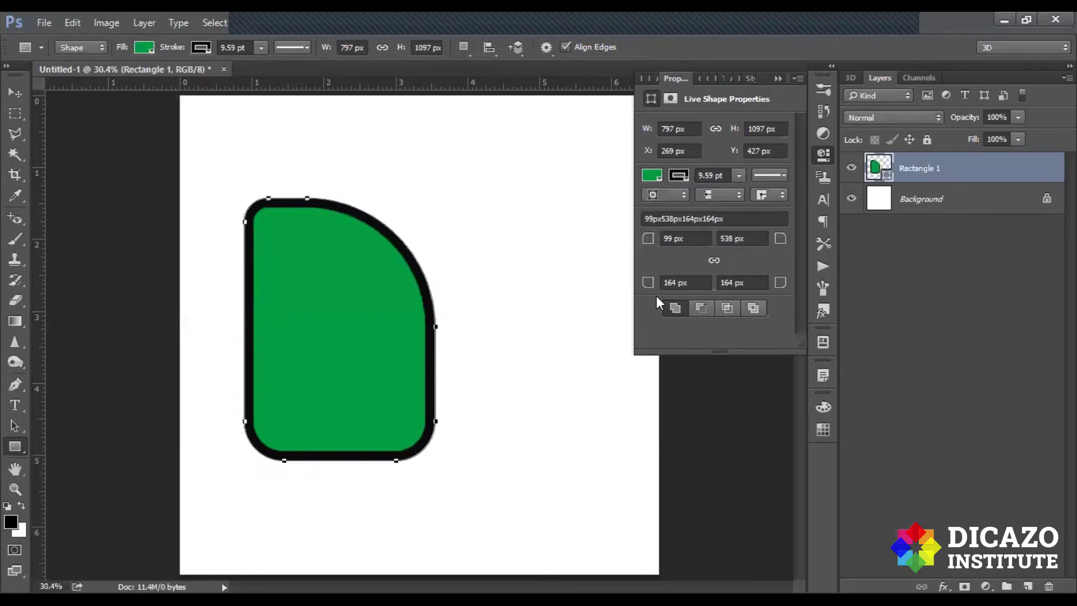
pyautogui.moveTo(648, 283); pyautogui.dragTo(329, 303)
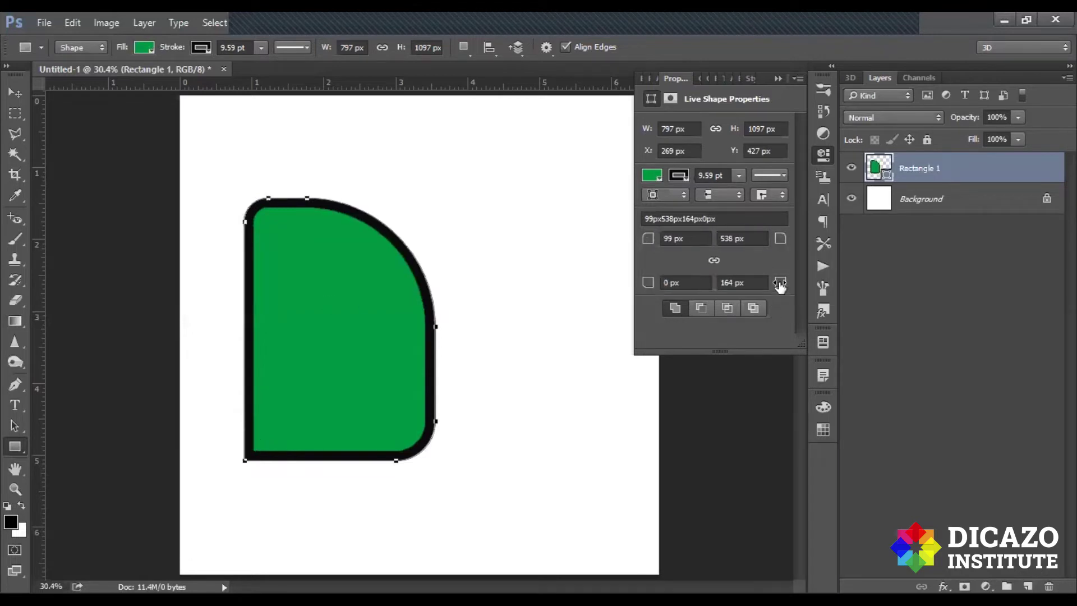
pyautogui.moveTo(781, 284); pyautogui.dragTo(674, 287)
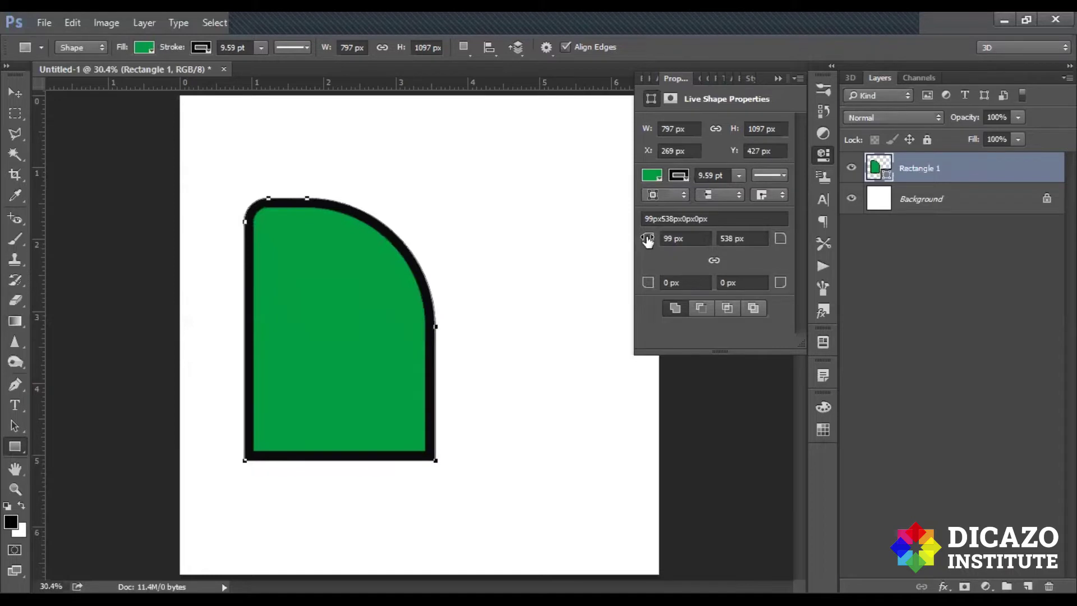
pyautogui.moveTo(648, 241); pyautogui.dragTo(844, 378)
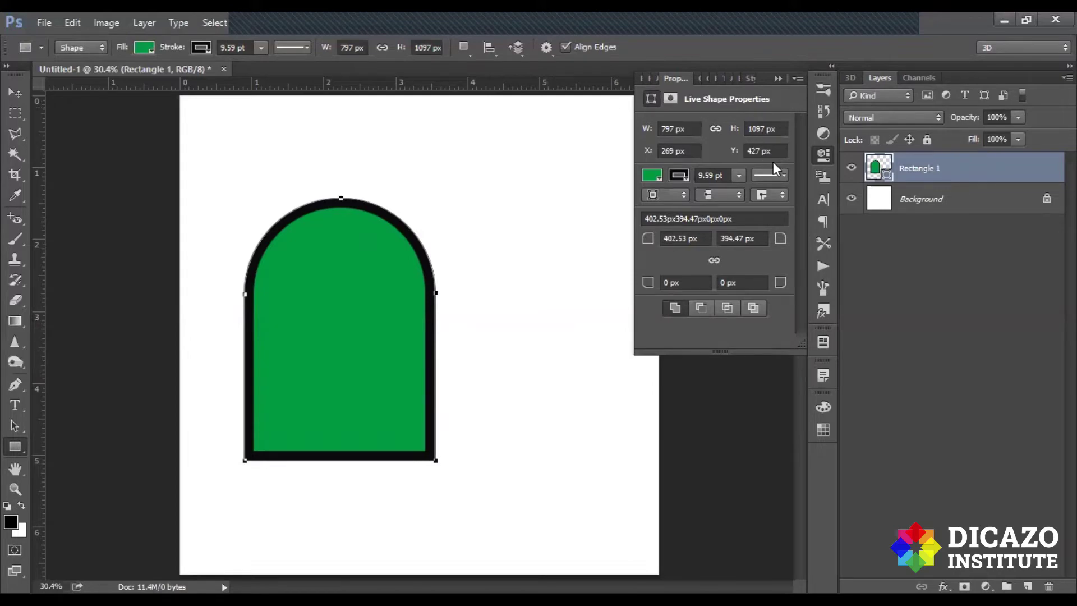
pyautogui.click(816, 156)
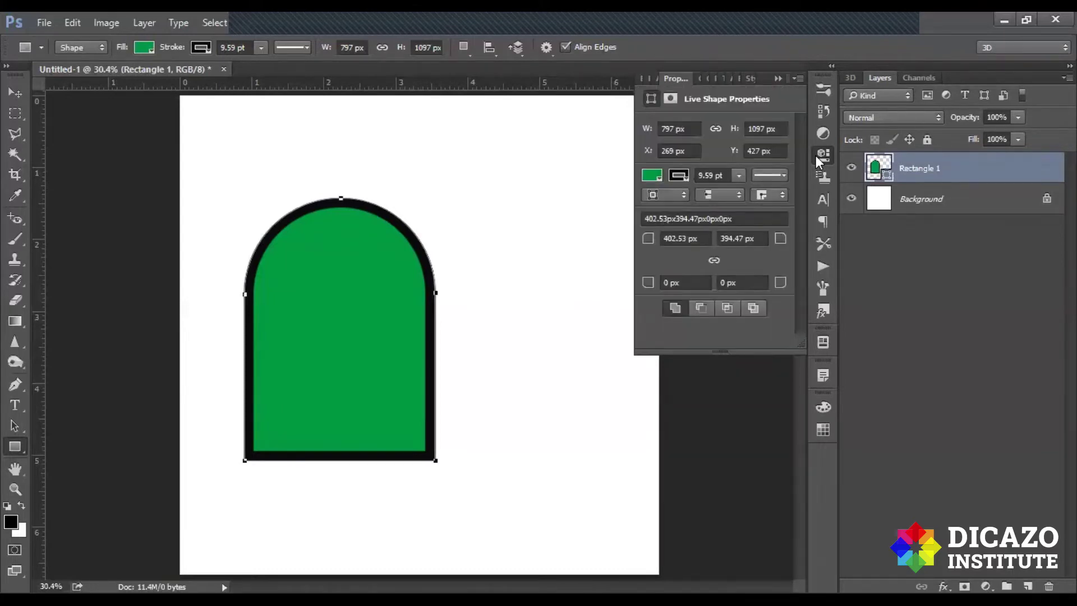
pyautogui.click(16, 93)
# Step: Select the Rectangle 1 shape layer in the Layers panel
pyautogui.click(15, 115)
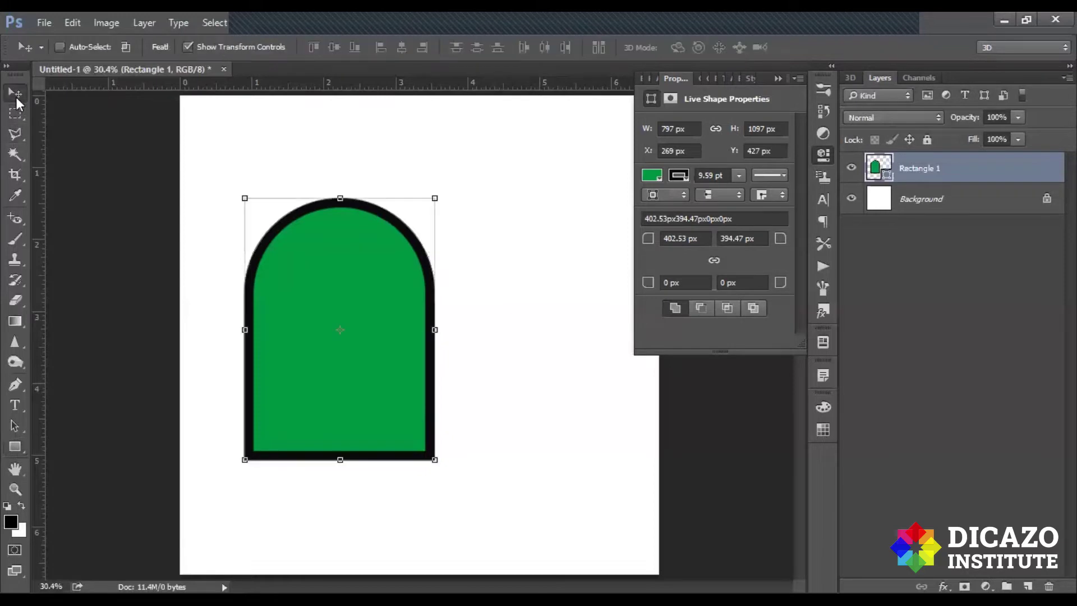
pyautogui.click(22, 443)
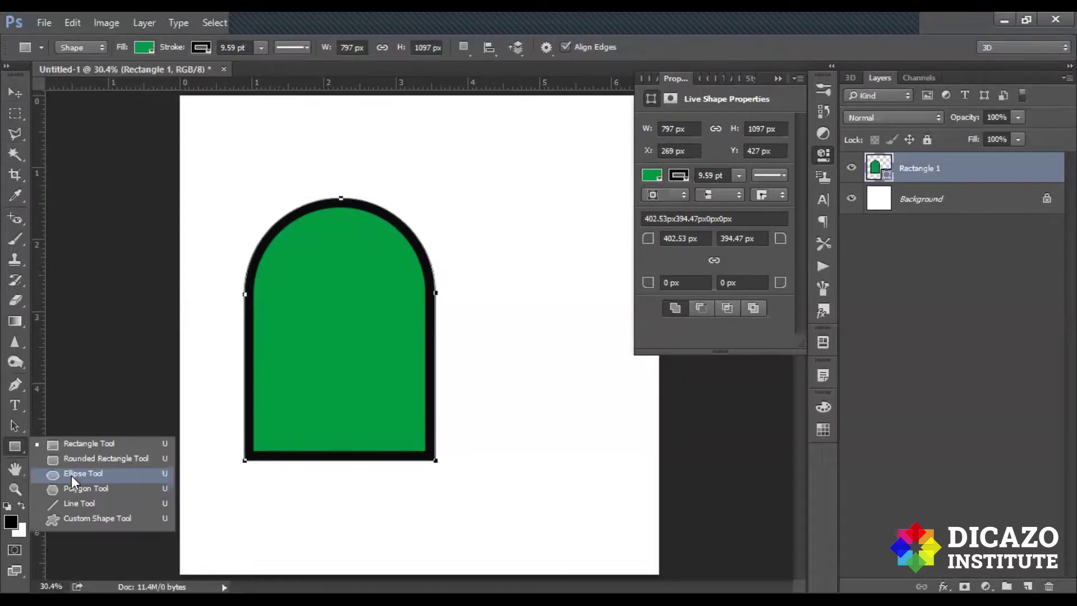
pyautogui.click(72, 476)
pyautogui.click(18, 446)
pyautogui.click(942, 199)
pyautogui.click(961, 171)
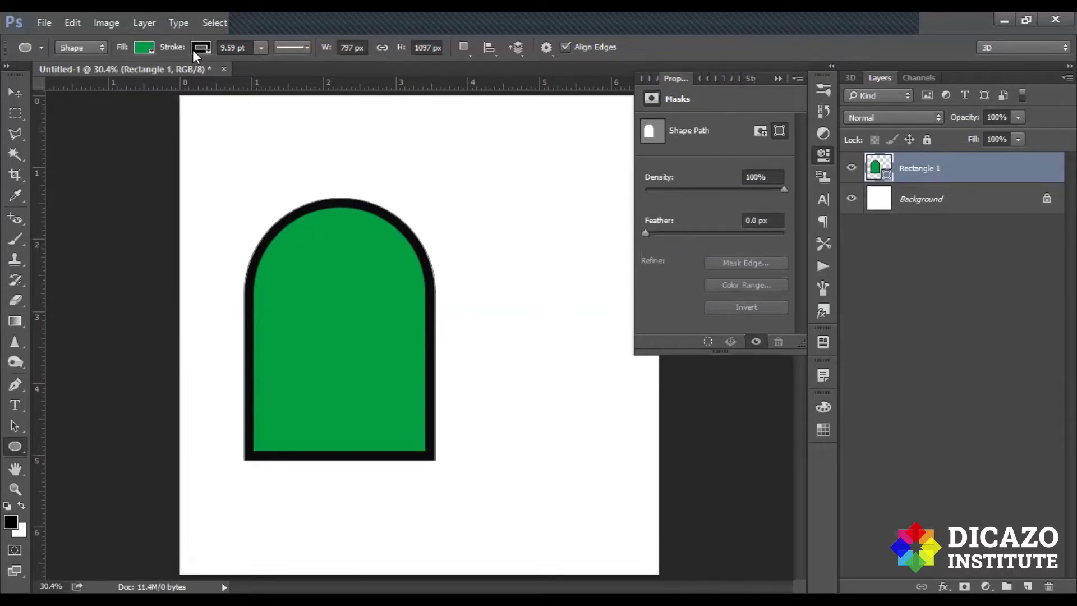
# Step: Set the arch's fill to dark blue and its border to light green
pyautogui.click(151, 44)
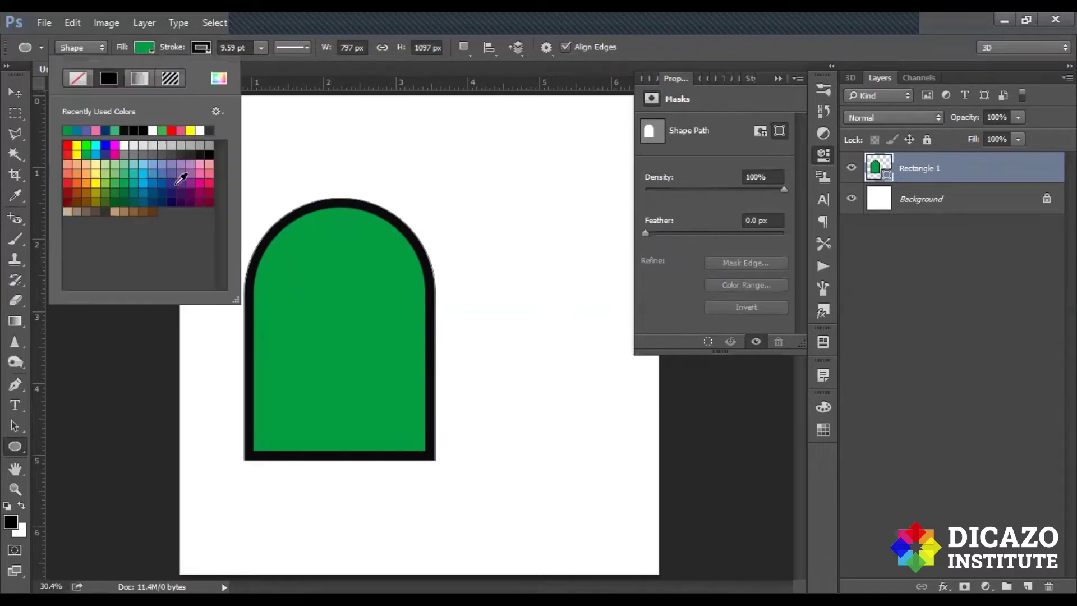
pyautogui.click(176, 185)
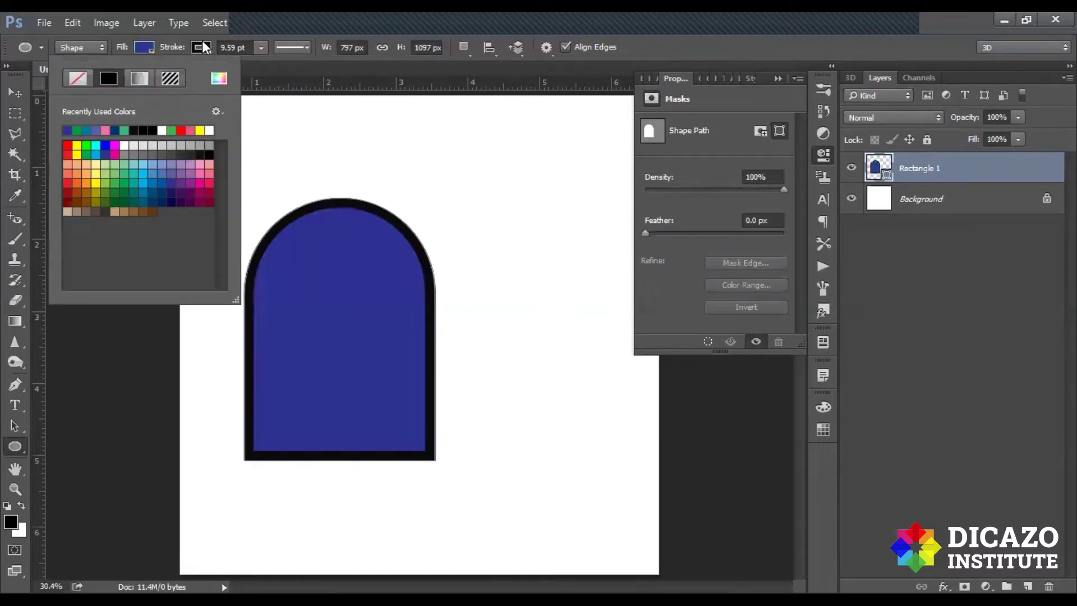
pyautogui.click(202, 43)
pyautogui.click(163, 183)
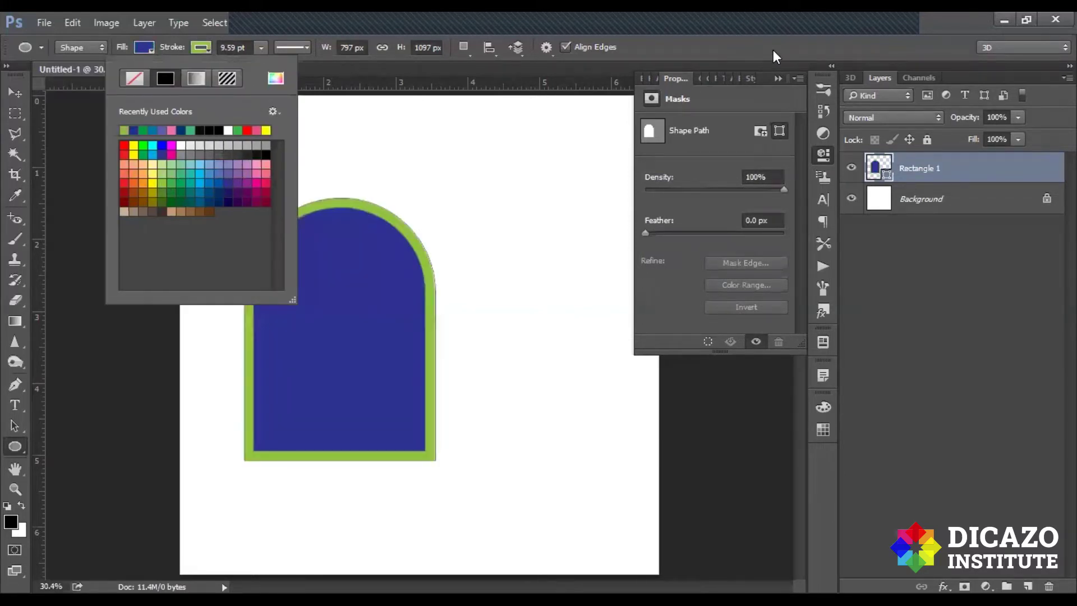
pyautogui.click(5, 449)
pyautogui.rightClick(5, 449)
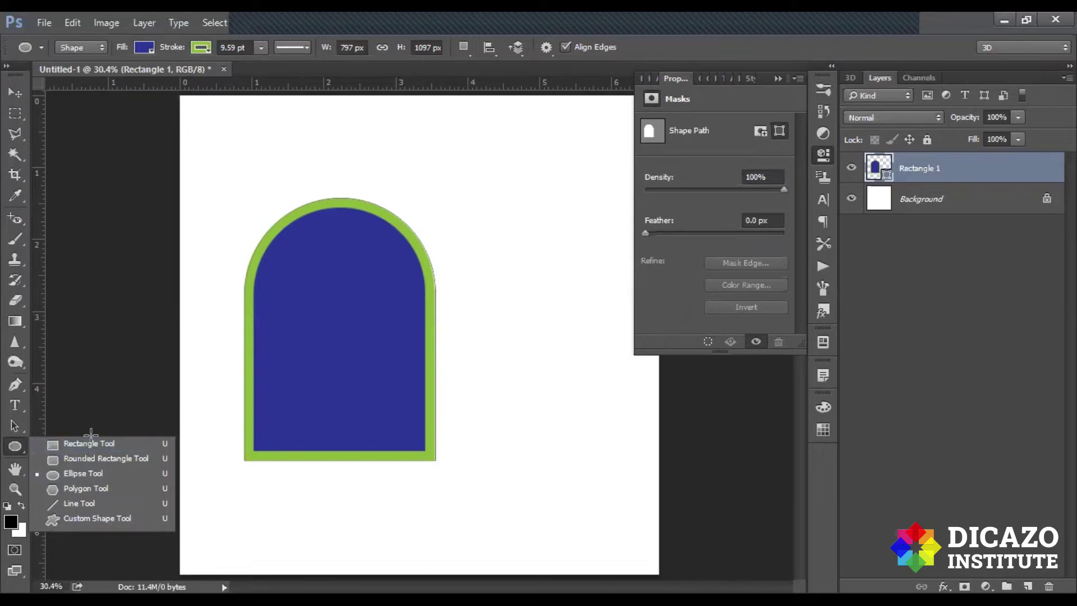
pyautogui.click(904, 170)
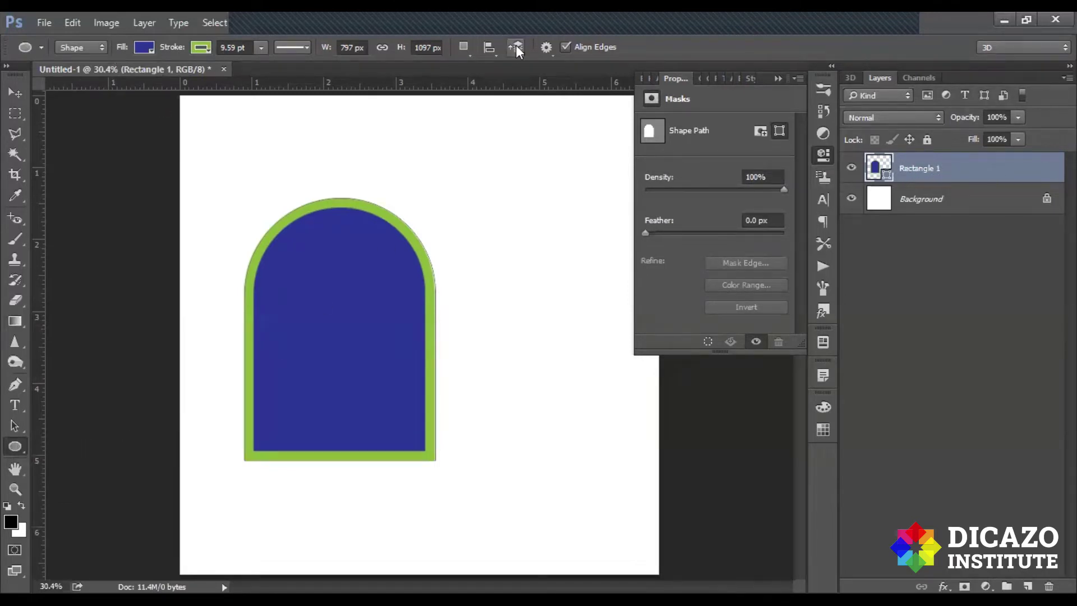
# Step: Change the arch's fill, via purple, to Pure Magenta Red
pyautogui.click(144, 48)
pyautogui.click(182, 182)
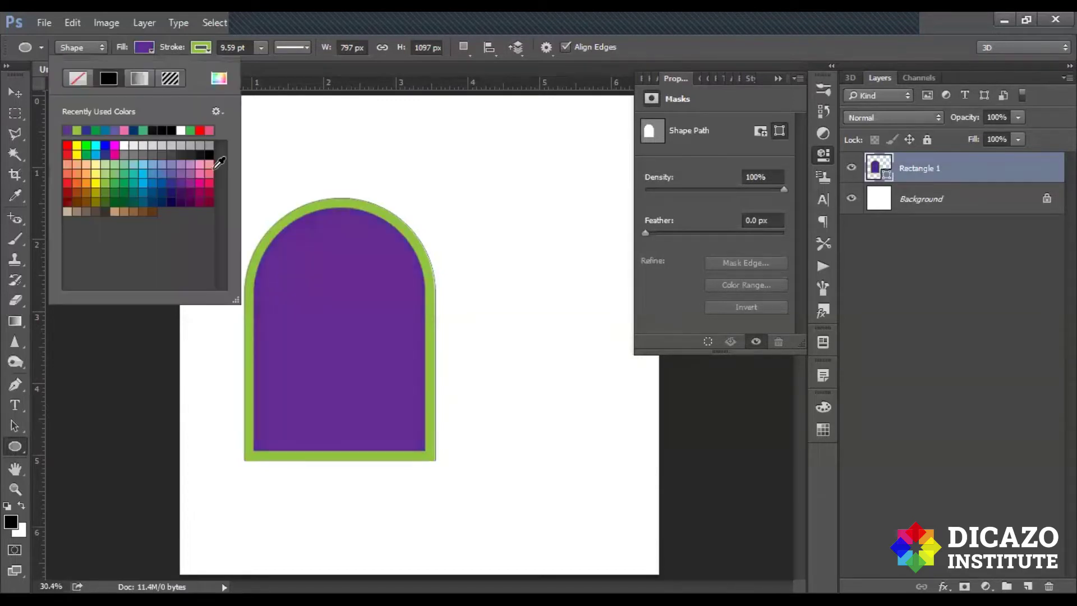
pyautogui.click(207, 183)
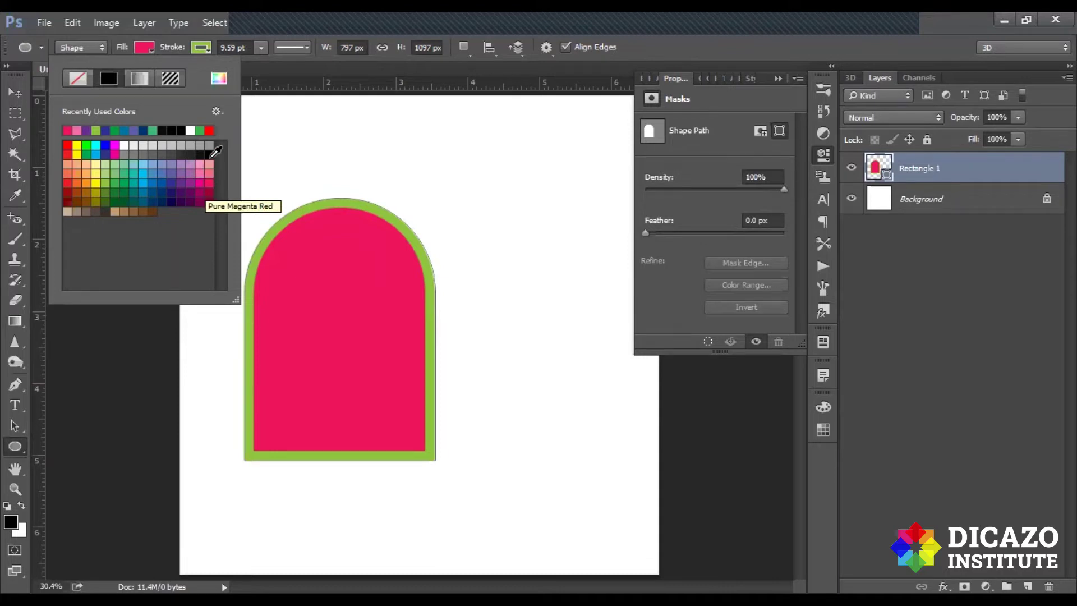
pyautogui.click(333, 290)
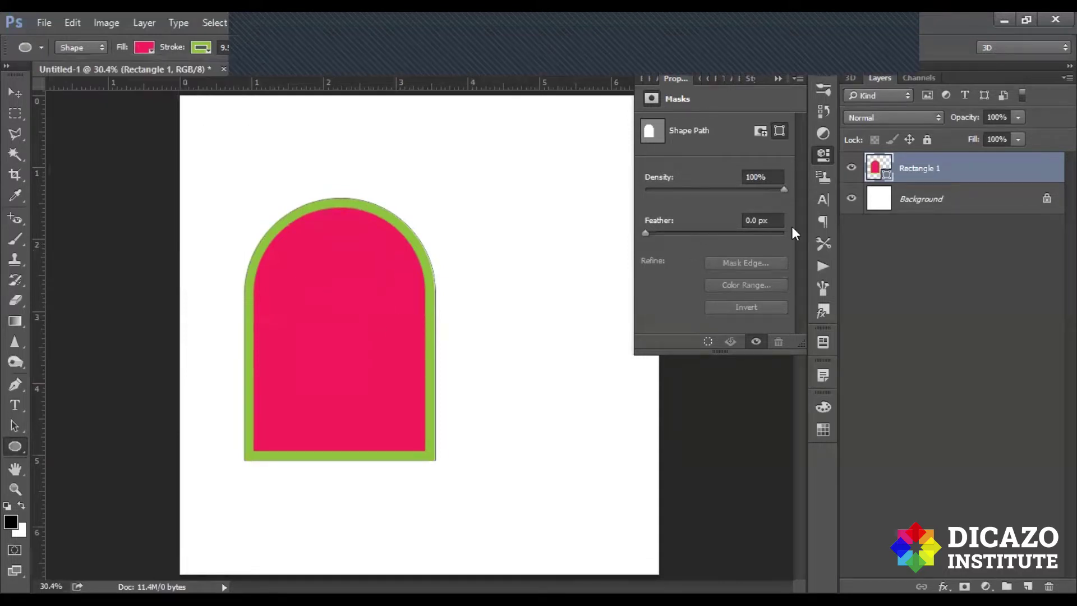
pyautogui.rightClick(9, 445)
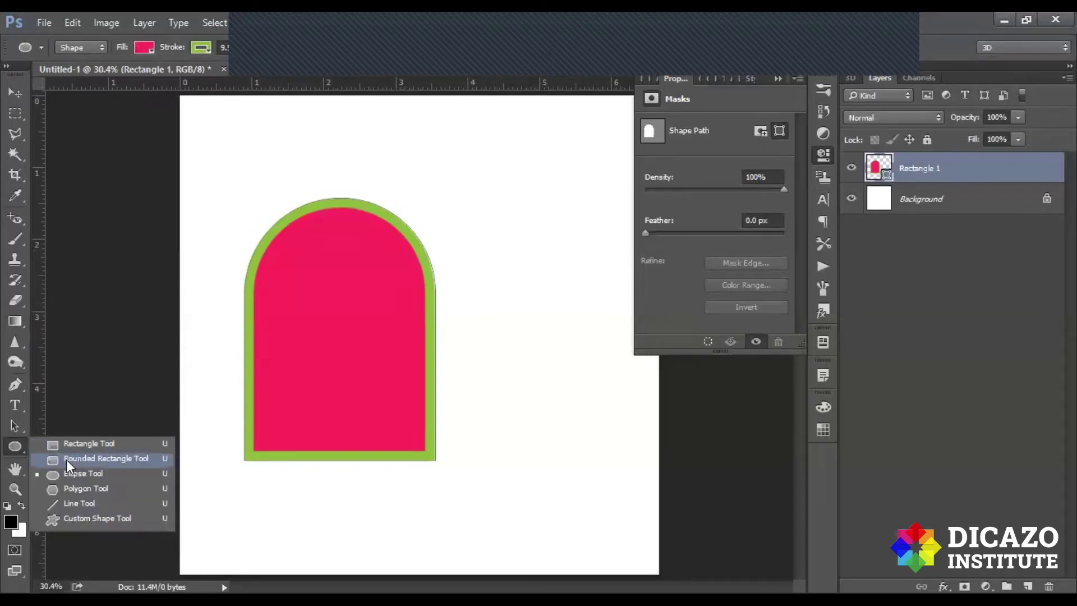
# Step: Draw a 699 × 432 px rounded rectangle with 10 px corners off the arch's top right
pyautogui.click(66, 460)
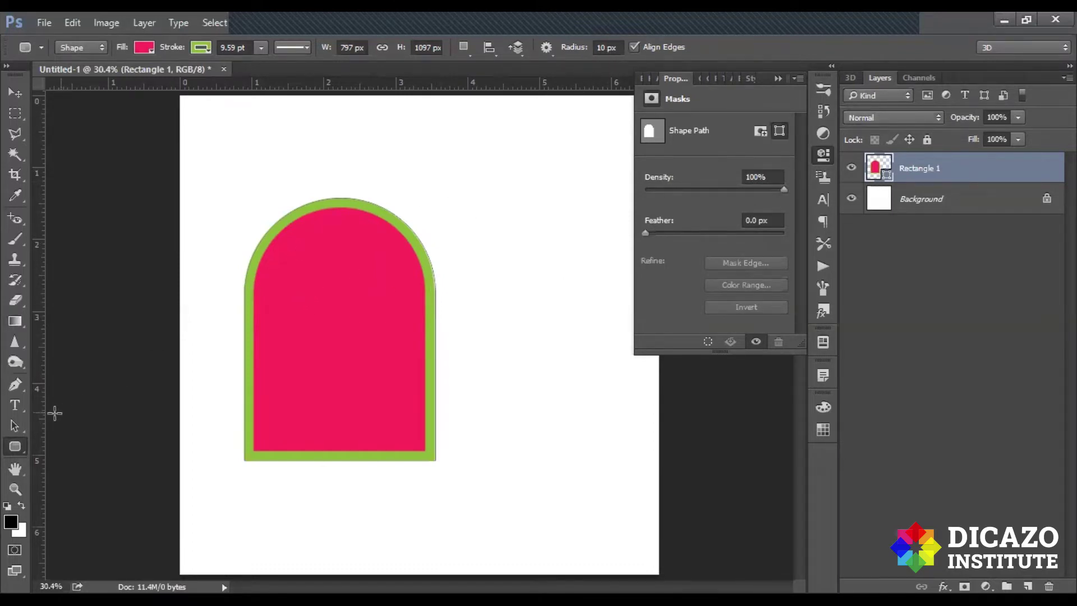
pyautogui.moveTo(413, 151)
pyautogui.mouseDown()
pyautogui.moveTo(550, 259)
pyautogui.moveTo(580, 254)
pyautogui.mouseUp()
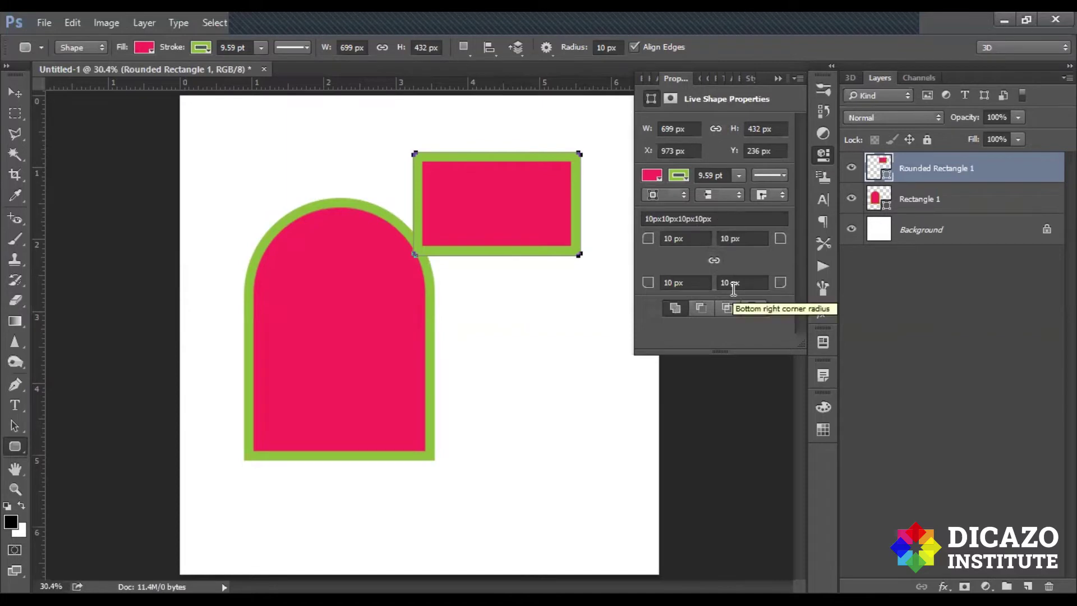
pyautogui.rightClick(15, 452)
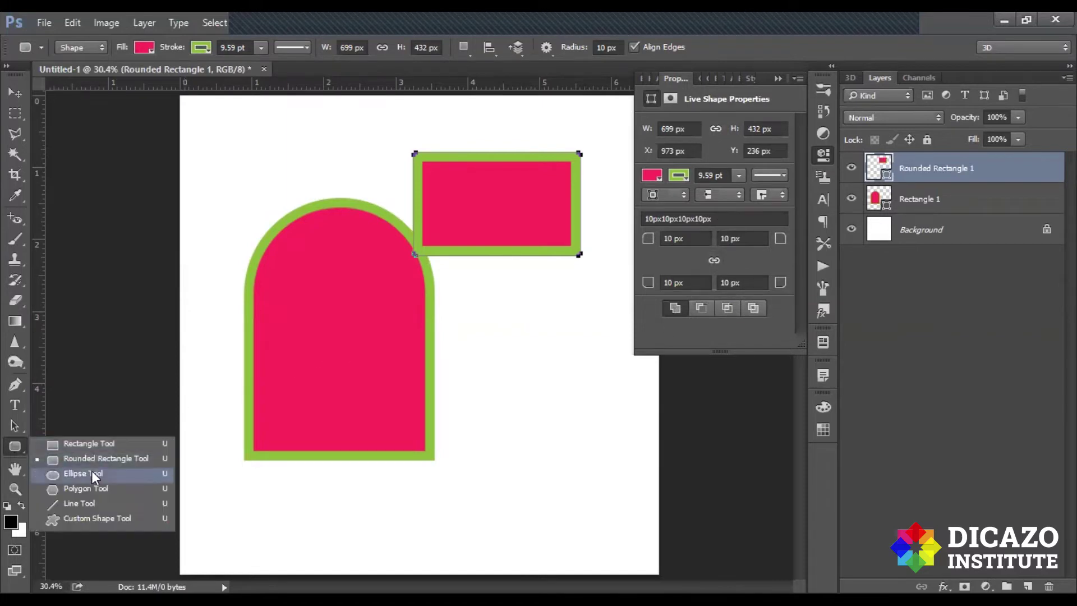
# Step: Draw a large circle, Ellipse 1, covering the arch shapes
pyautogui.click(94, 475)
pyautogui.moveTo(262, 188)
pyautogui.mouseDown()
pyautogui.moveTo(458, 565)
pyautogui.moveTo(547, 544)
pyautogui.mouseUp()
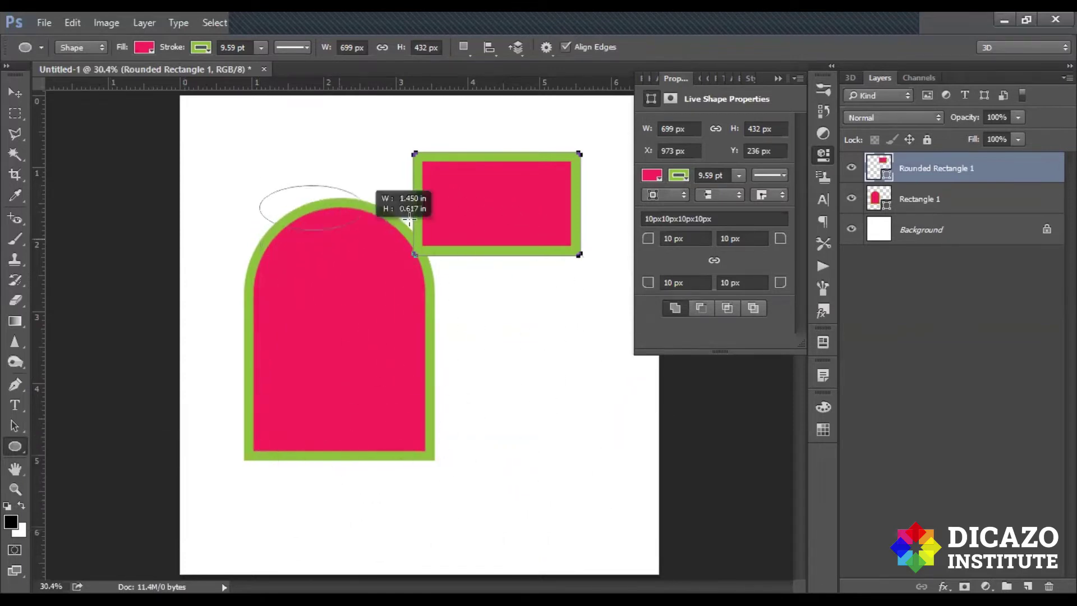
pyautogui.moveTo(547, 543); pyautogui.dragTo(566, 513)
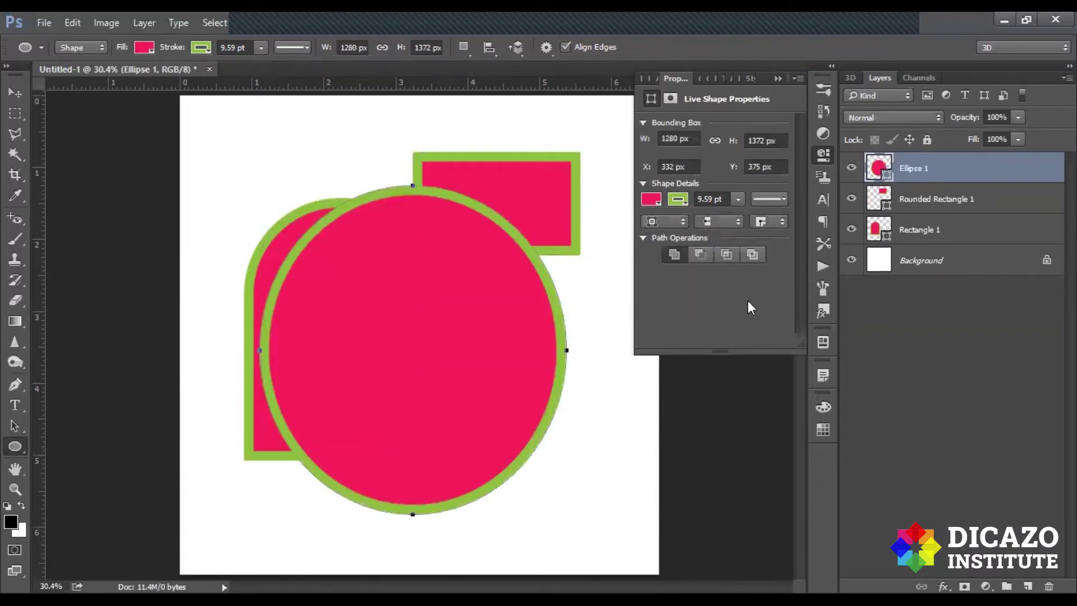
pyautogui.click(679, 202)
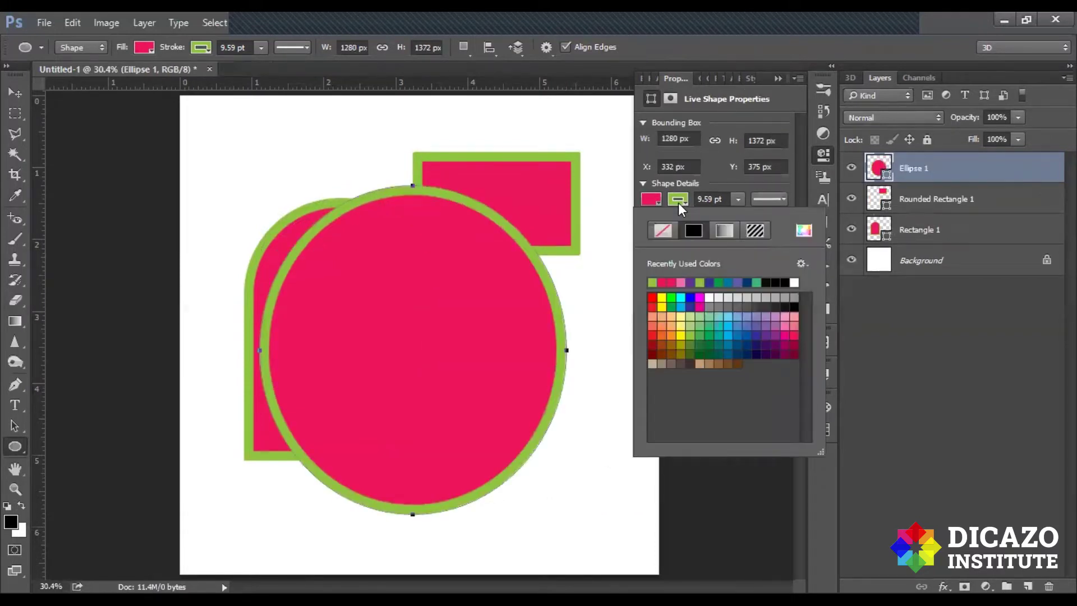
pyautogui.click(678, 203)
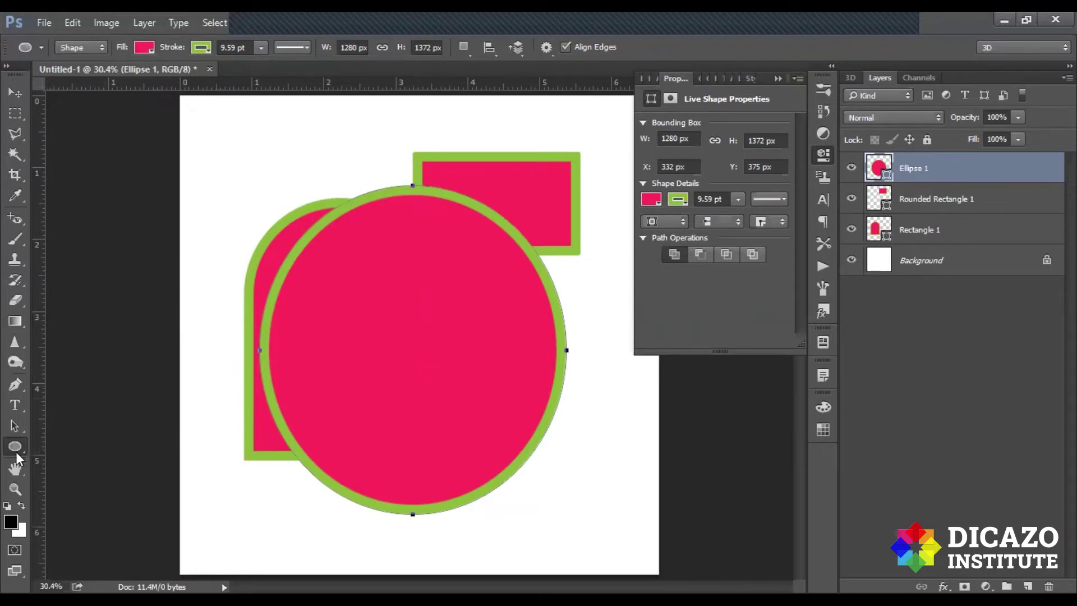
# Step: Draw a square at the upper left and another over the circle's bottom
pyautogui.moveTo(17, 459); pyautogui.dragTo(62, 446)
pyautogui.moveTo(250, 143); pyautogui.dragTo(343, 233)
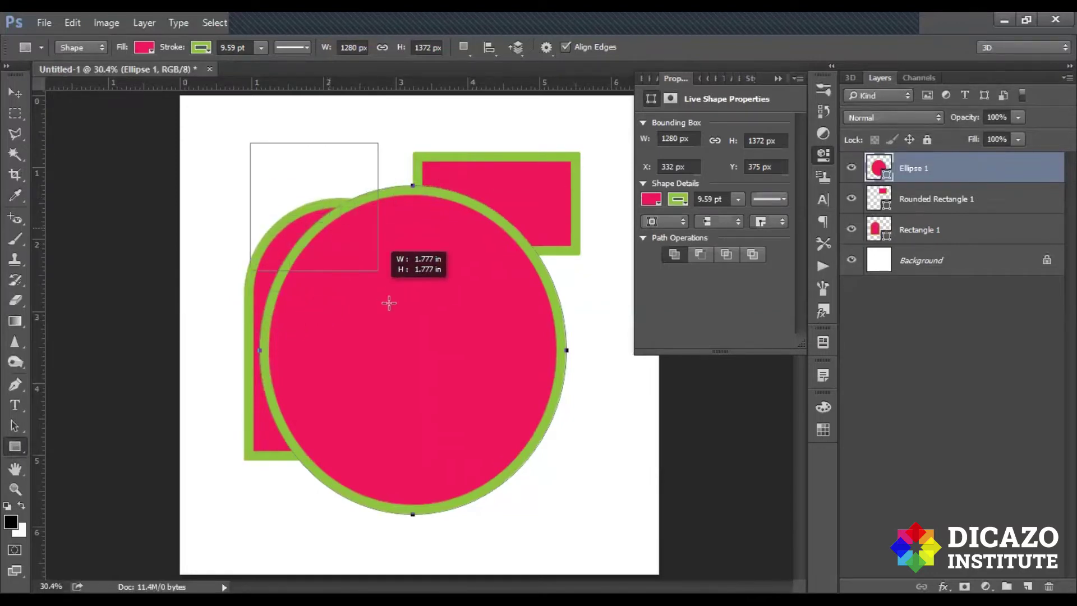
pyautogui.moveTo(342, 233); pyautogui.dragTo(390, 282)
pyautogui.moveTo(326, 378)
pyautogui.mouseDown()
pyautogui.moveTo(489, 522)
pyautogui.moveTo(475, 524)
pyautogui.moveTo(449, 482)
pyautogui.moveTo(469, 509)
pyautogui.mouseUp()
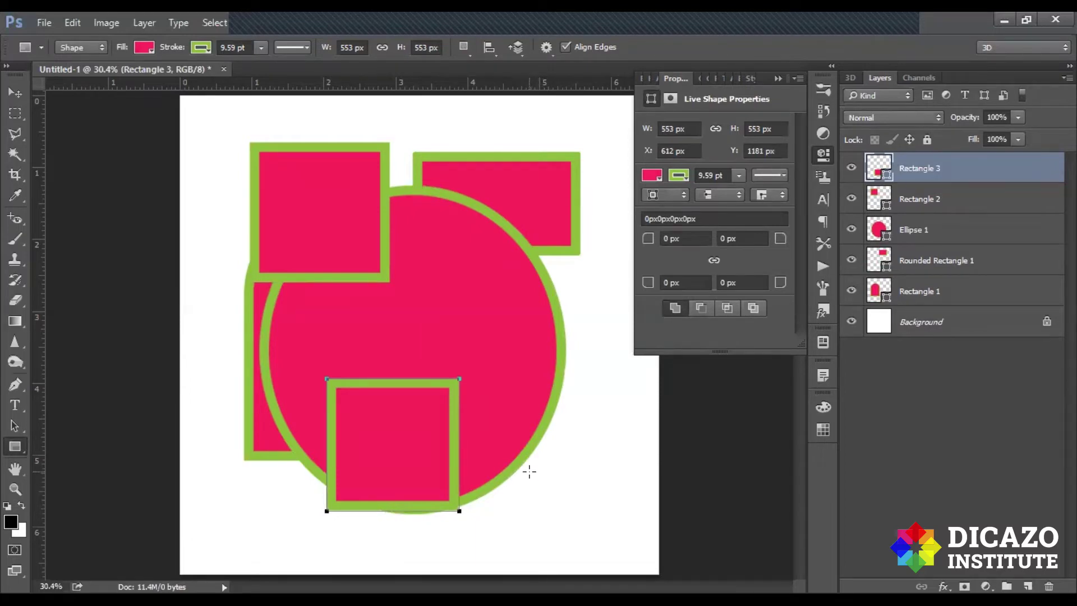
pyautogui.rightClick(20, 446)
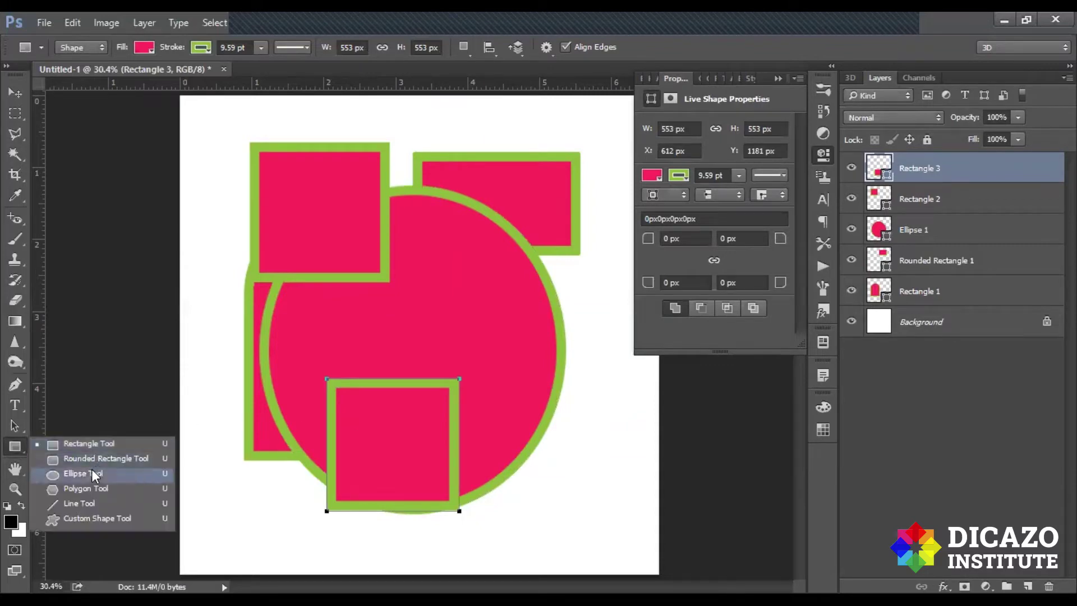
# Step: Draw Ellipse 2, an even circle, over the upper middle of the large circle
pyautogui.click(94, 476)
pyautogui.moveTo(303, 200)
pyautogui.mouseDown()
pyautogui.moveTo(495, 380)
pyautogui.moveTo(550, 309)
pyautogui.moveTo(529, 316)
pyautogui.mouseUp()
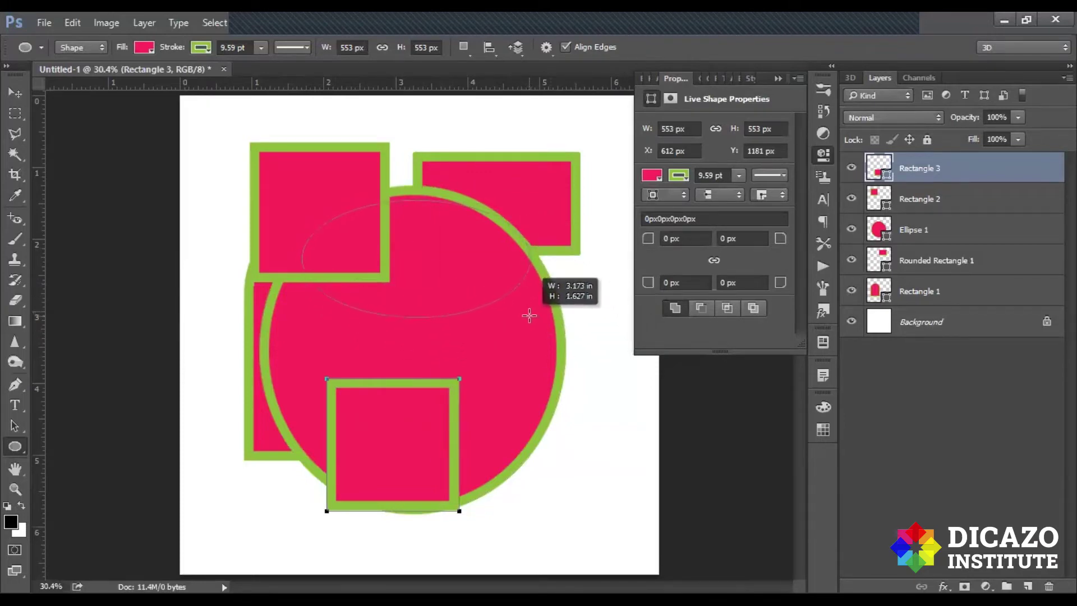
pyautogui.moveTo(529, 316)
pyautogui.mouseDown()
pyautogui.moveTo(517, 339)
pyautogui.moveTo(445, 348)
pyautogui.moveTo(397, 284)
pyautogui.moveTo(535, 422)
pyautogui.mouseUp()
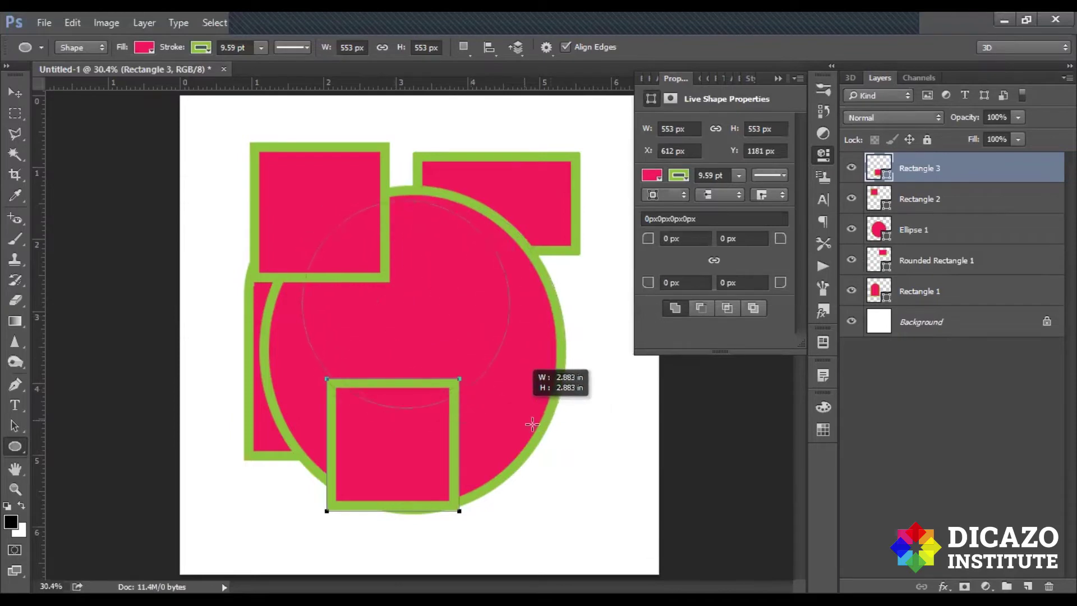
pyautogui.moveTo(535, 422); pyautogui.dragTo(536, 422)
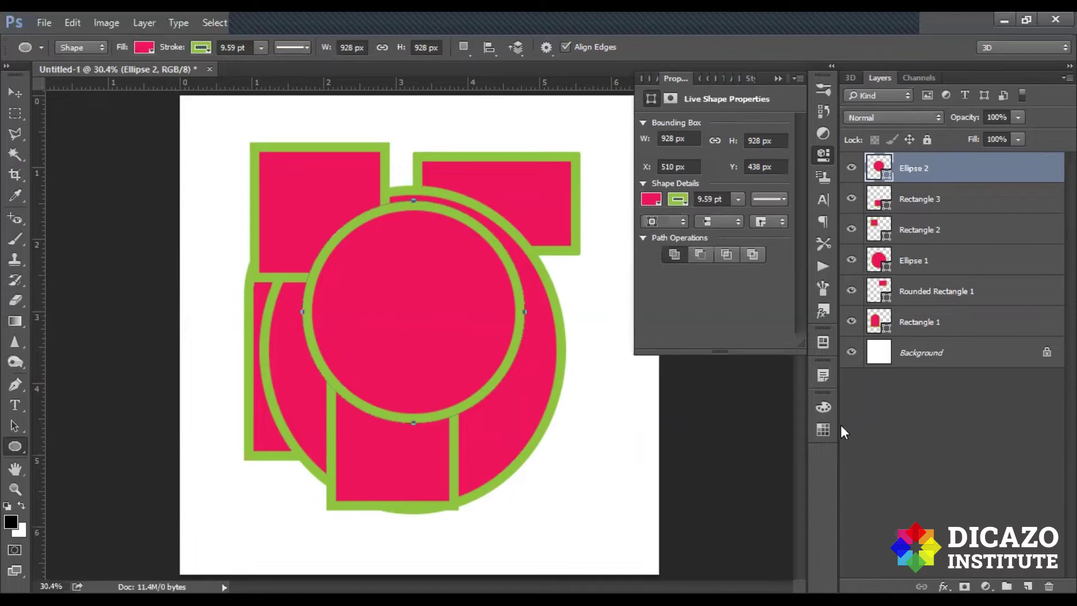
# Step: Draw a triangle with the Polygon tool inside the smaller circle
pyautogui.rightClick(23, 450)
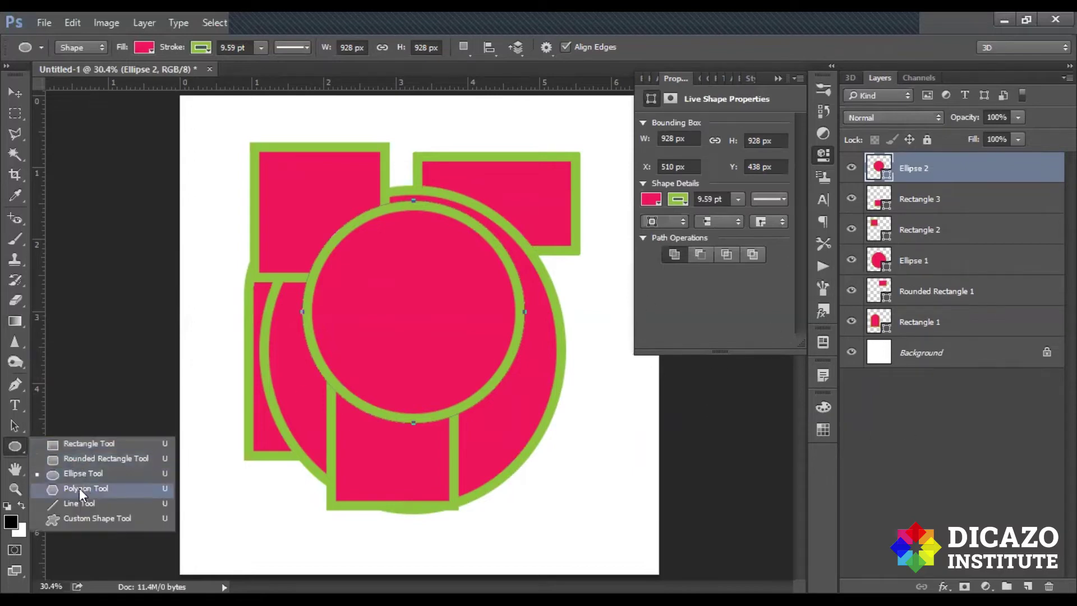
pyautogui.click(116, 493)
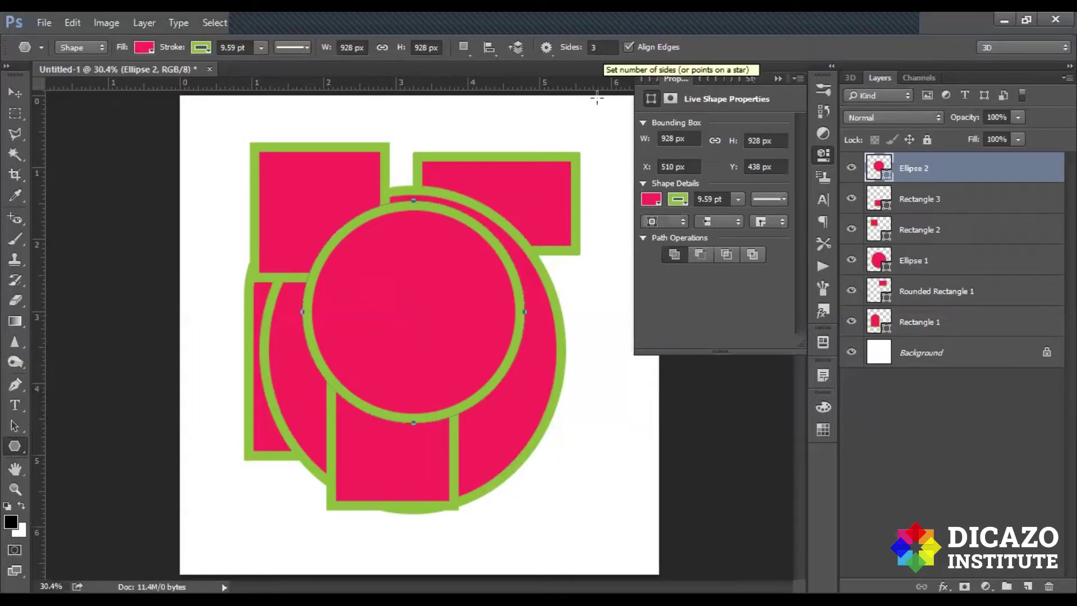
pyautogui.moveTo(404, 289)
pyautogui.mouseDown()
pyautogui.moveTo(462, 362)
pyautogui.moveTo(416, 364)
pyautogui.mouseUp()
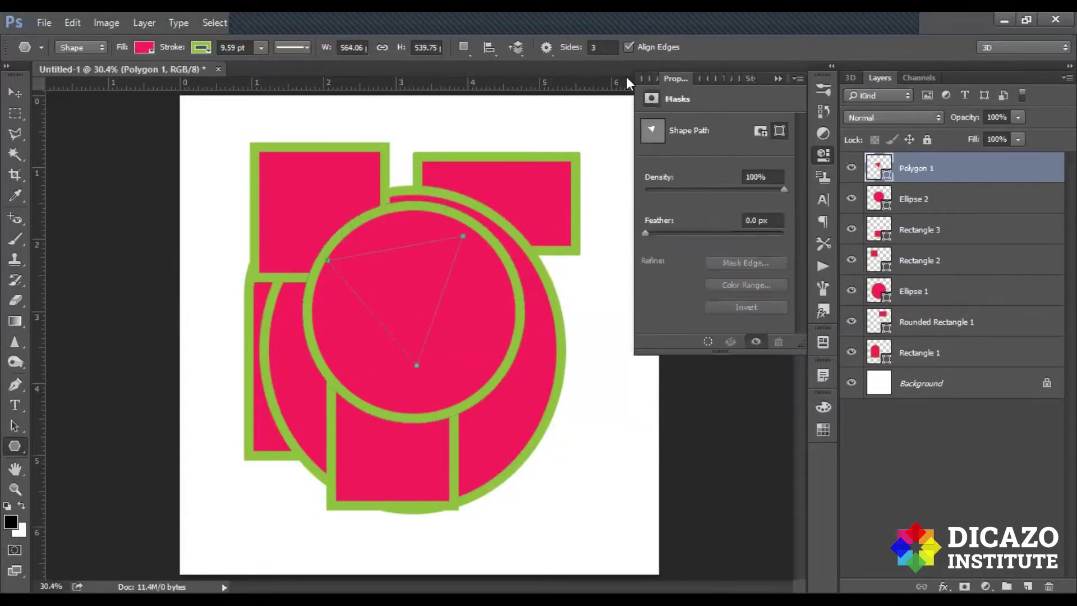
# Step: Set polygon Sides to 5 and draw a large pentagon from the circle centre
pyautogui.click(603, 47)
pyautogui.write('5')
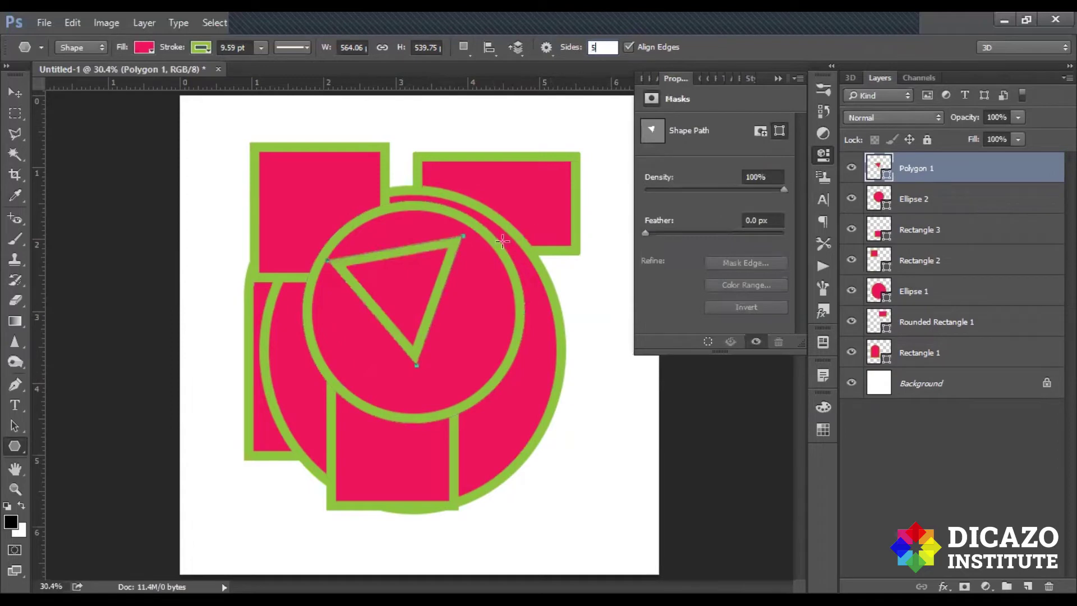
pyautogui.moveTo(356, 356); pyautogui.dragTo(494, 427)
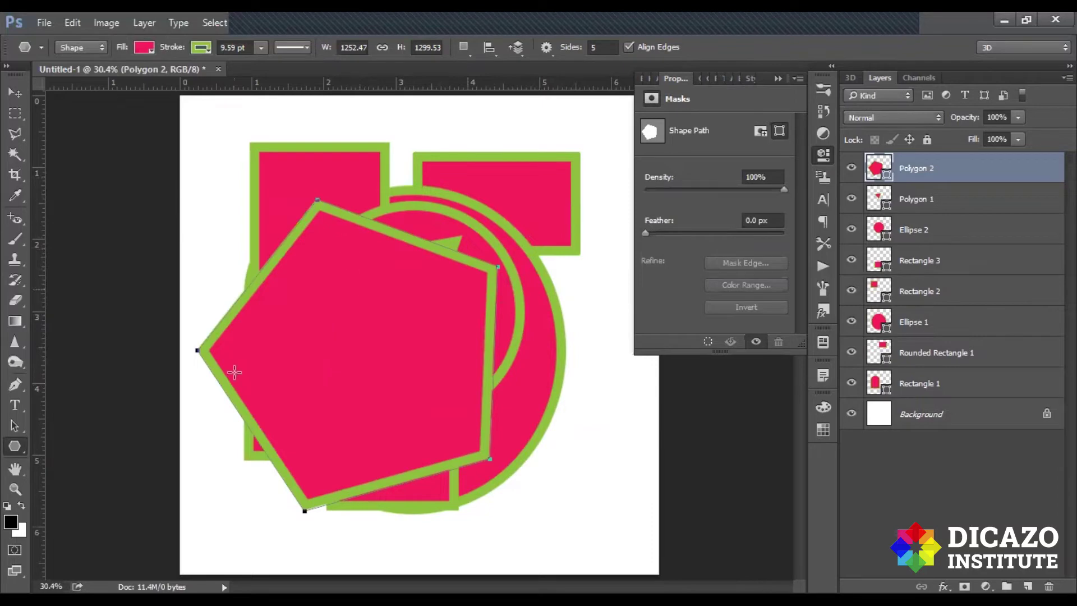
# Step: Draw a small rotated pentagon inside the large pentagon
pyautogui.moveTo(349, 339)
pyautogui.mouseDown()
pyautogui.moveTo(453, 396)
pyautogui.moveTo(442, 287)
pyautogui.moveTo(449, 350)
pyautogui.moveTo(414, 282)
pyautogui.moveTo(341, 258)
pyautogui.mouseUp()
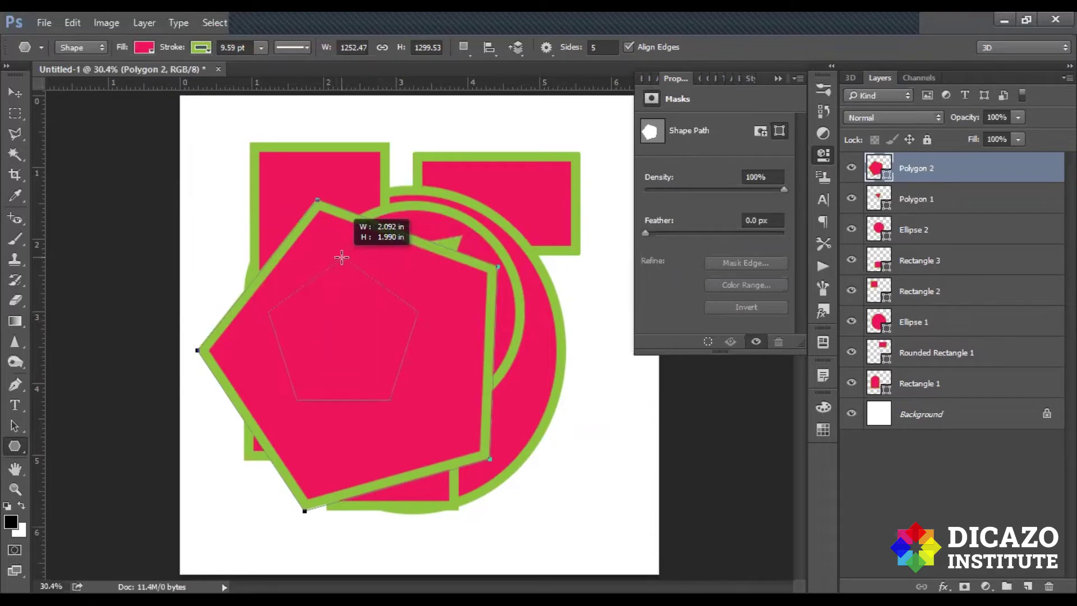
pyautogui.moveTo(342, 258)
pyautogui.mouseDown()
pyautogui.moveTo(292, 268)
pyautogui.moveTo(289, 309)
pyautogui.moveTo(288, 356)
pyautogui.moveTo(332, 405)
pyautogui.mouseUp()
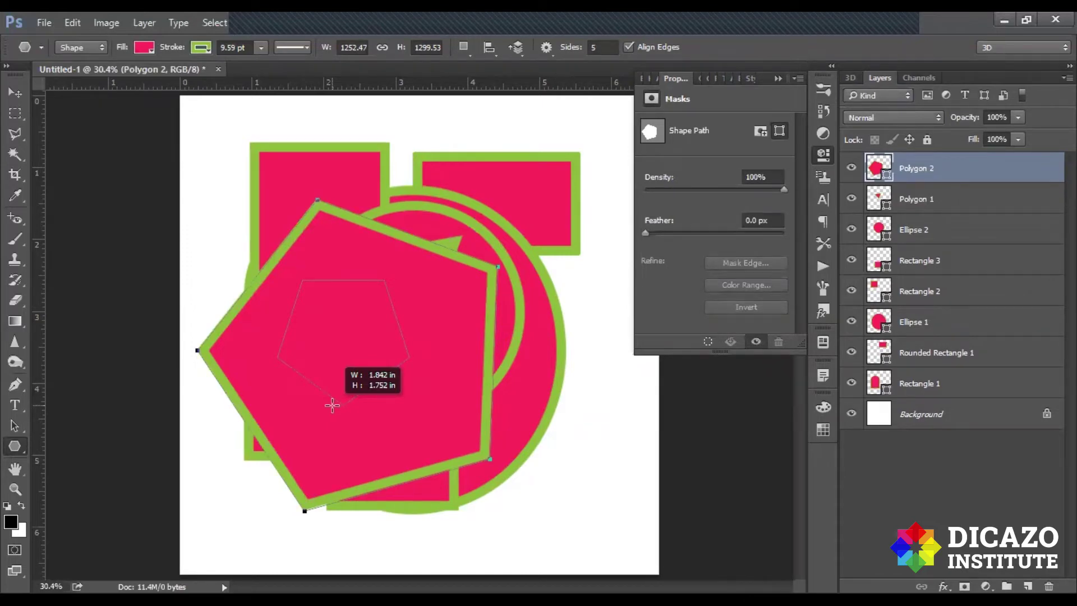
pyautogui.moveTo(332, 405); pyautogui.dragTo(332, 405)
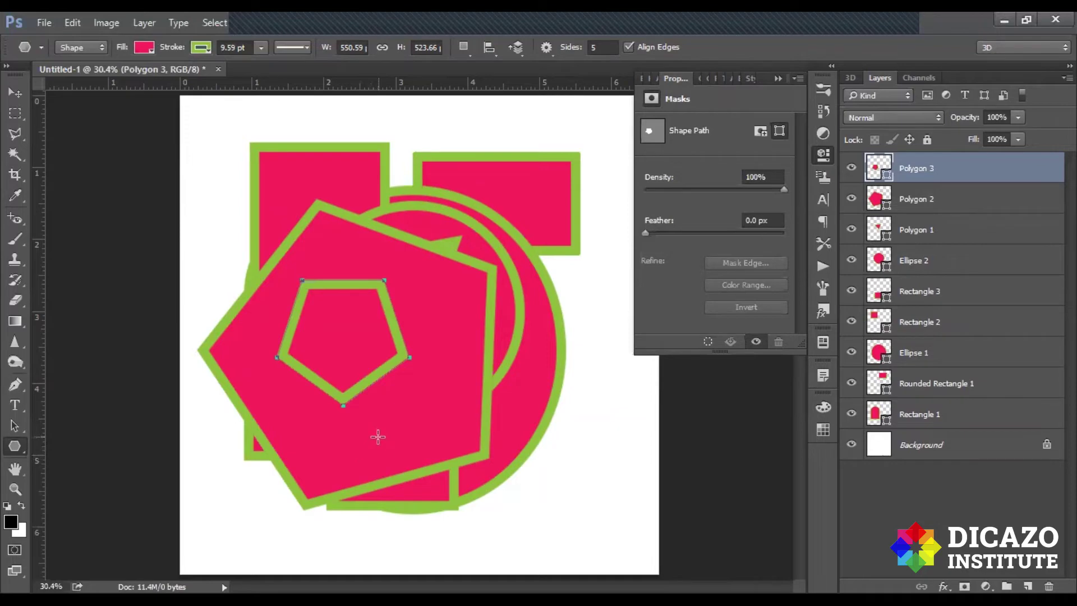
# Step: Draw an upside-down pentagon near the top left of the collage
pyautogui.moveTo(321, 253)
pyautogui.mouseDown()
pyautogui.moveTo(223, 285)
pyautogui.moveTo(171, 197)
pyautogui.moveTo(243, 177)
pyautogui.mouseUp()
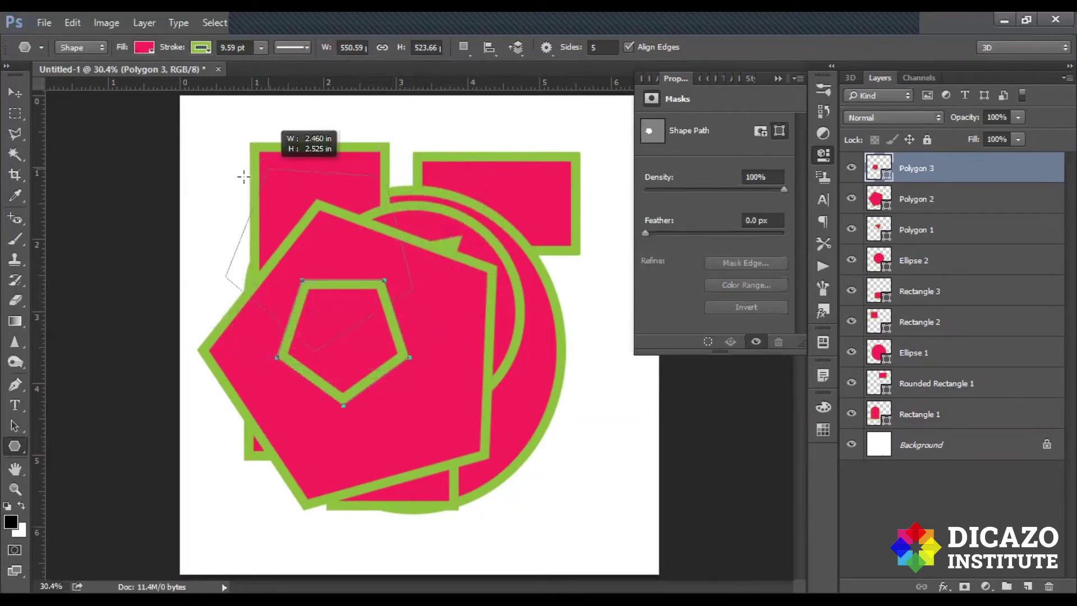
pyautogui.moveTo(243, 176)
pyautogui.mouseDown()
pyautogui.moveTo(387, 332)
pyautogui.moveTo(301, 335)
pyautogui.mouseUp()
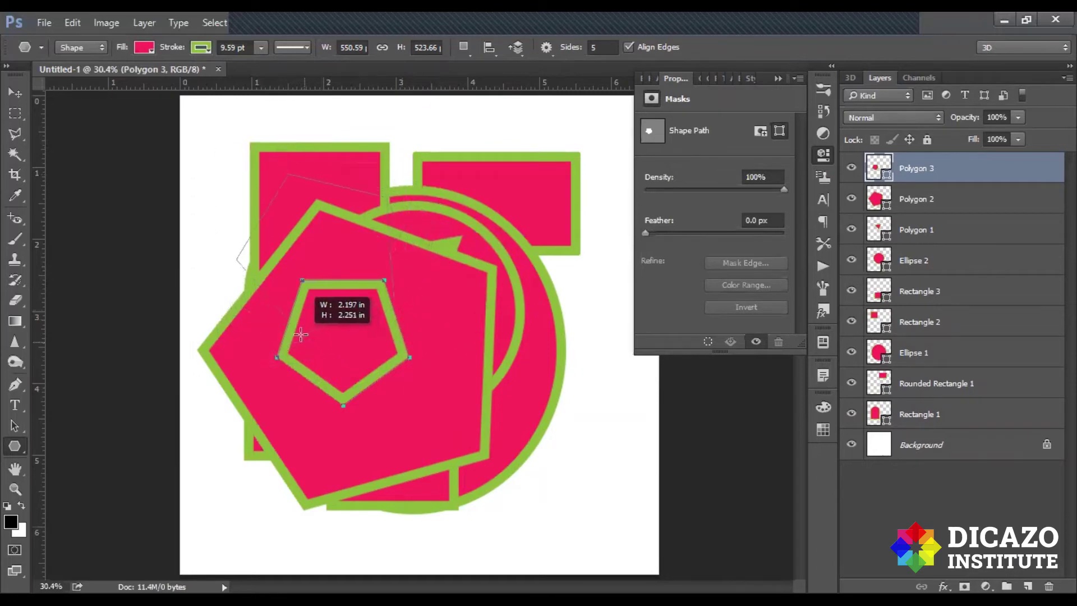
pyautogui.moveTo(301, 335)
pyautogui.mouseDown()
pyautogui.moveTo(347, 351)
pyautogui.moveTo(323, 344)
pyautogui.moveTo(347, 339)
pyautogui.mouseUp()
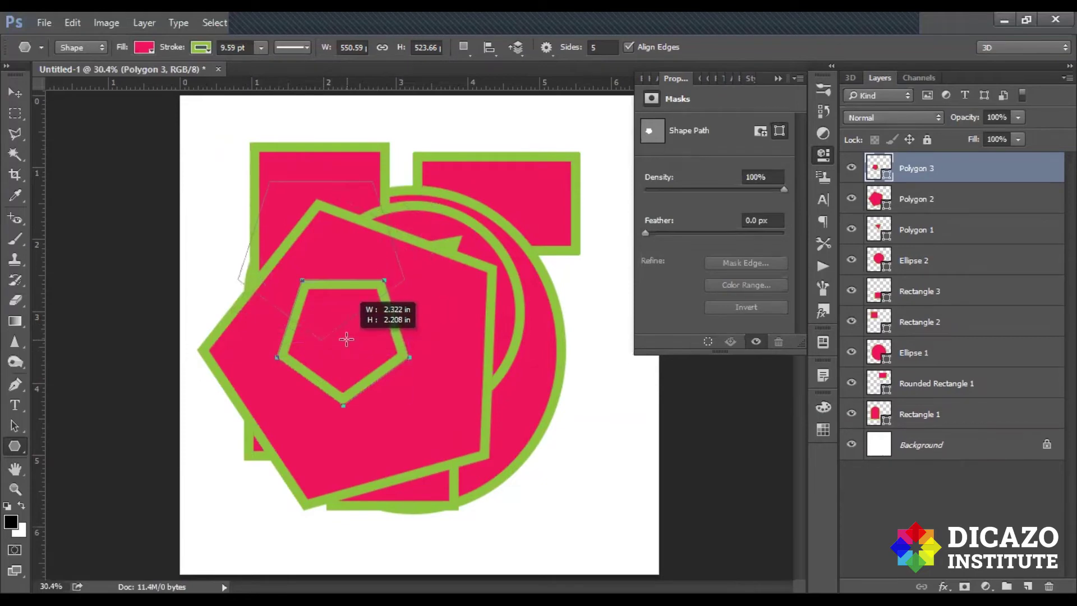
pyautogui.moveTo(346, 339)
pyautogui.mouseDown()
pyautogui.moveTo(371, 199)
pyautogui.moveTo(313, 180)
pyautogui.mouseUp()
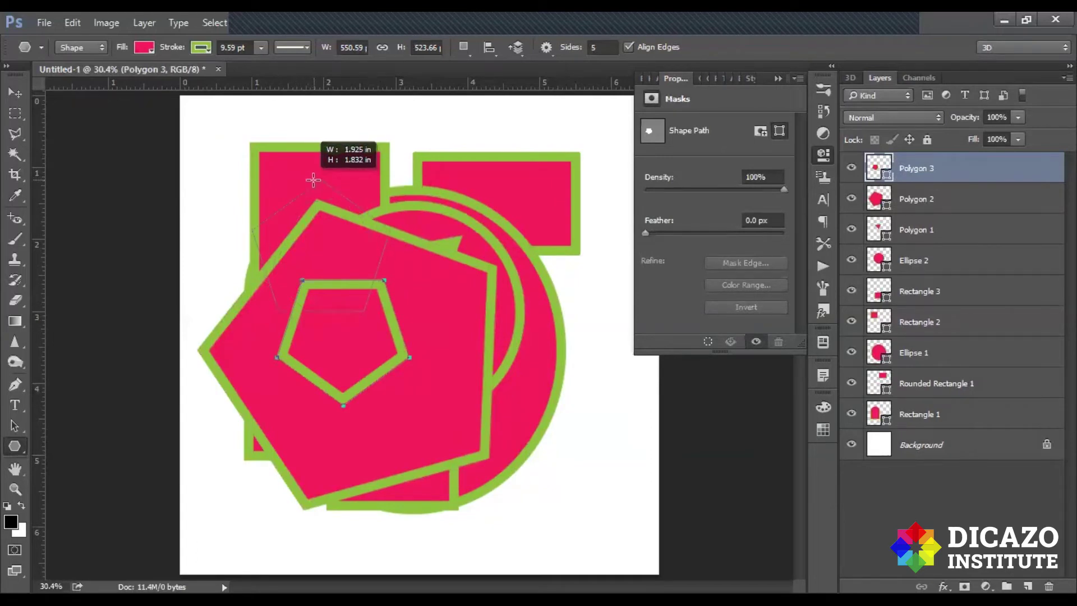
pyautogui.moveTo(313, 179)
pyautogui.mouseDown()
pyautogui.moveTo(276, 241)
pyautogui.moveTo(306, 319)
pyautogui.mouseUp()
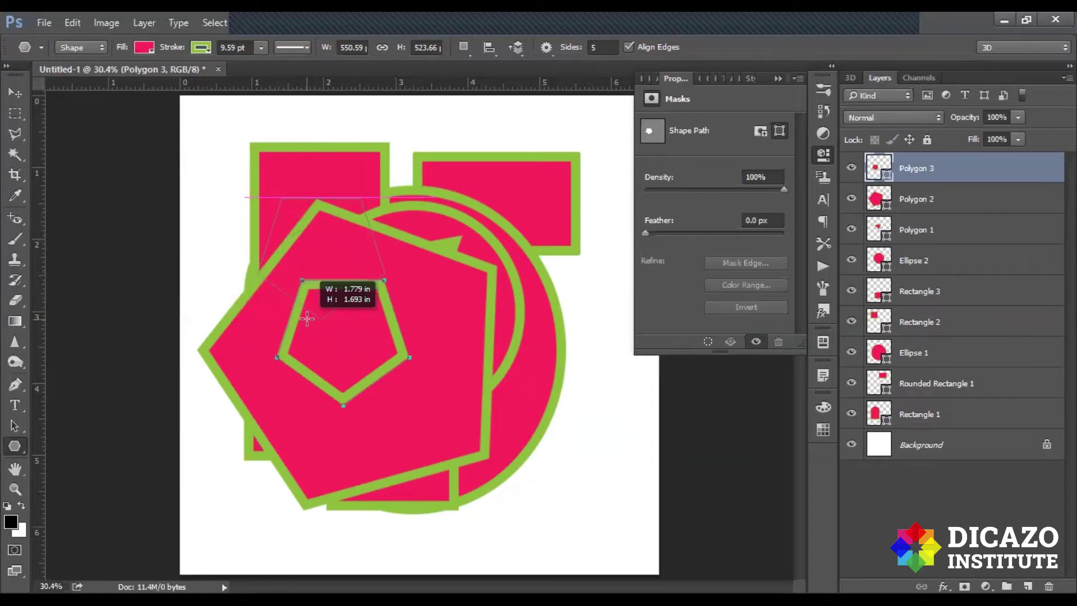
pyautogui.moveTo(307, 319); pyautogui.dragTo(306, 318)
pyautogui.moveTo(321, 255); pyautogui.dragTo(289, 314)
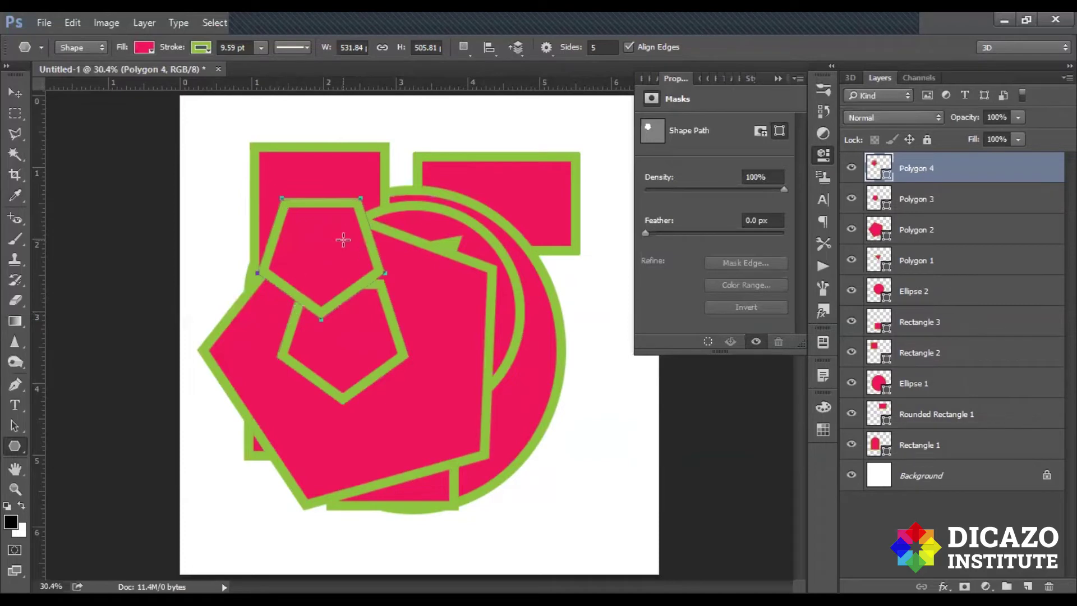
# Step: Give Polygon 4 a dark blue fill and a yellow outline
pyautogui.click(145, 47)
pyautogui.click(166, 179)
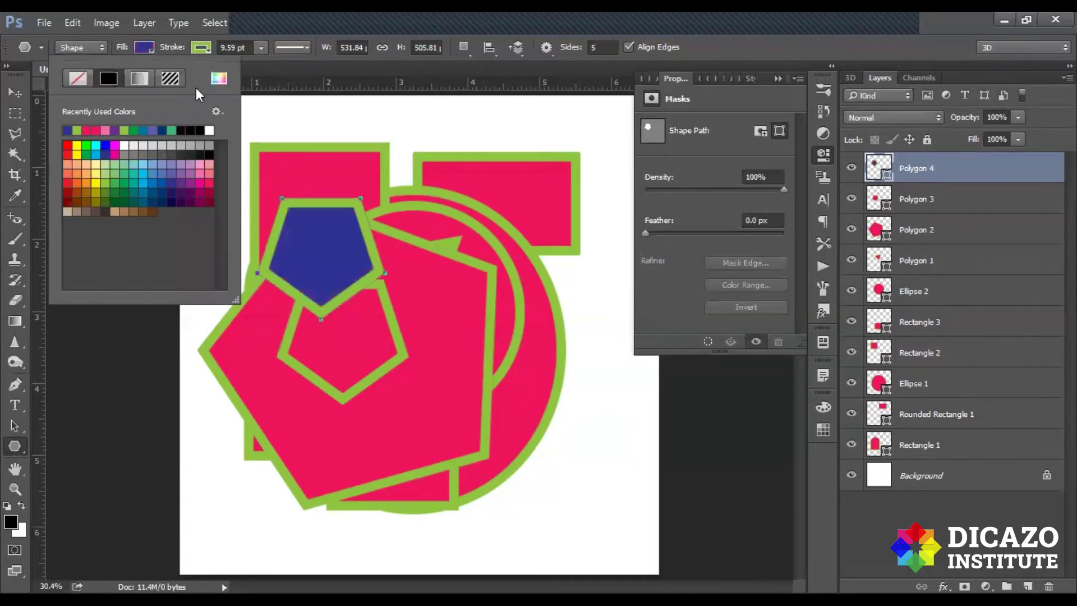
pyautogui.click(201, 47)
pyautogui.click(133, 146)
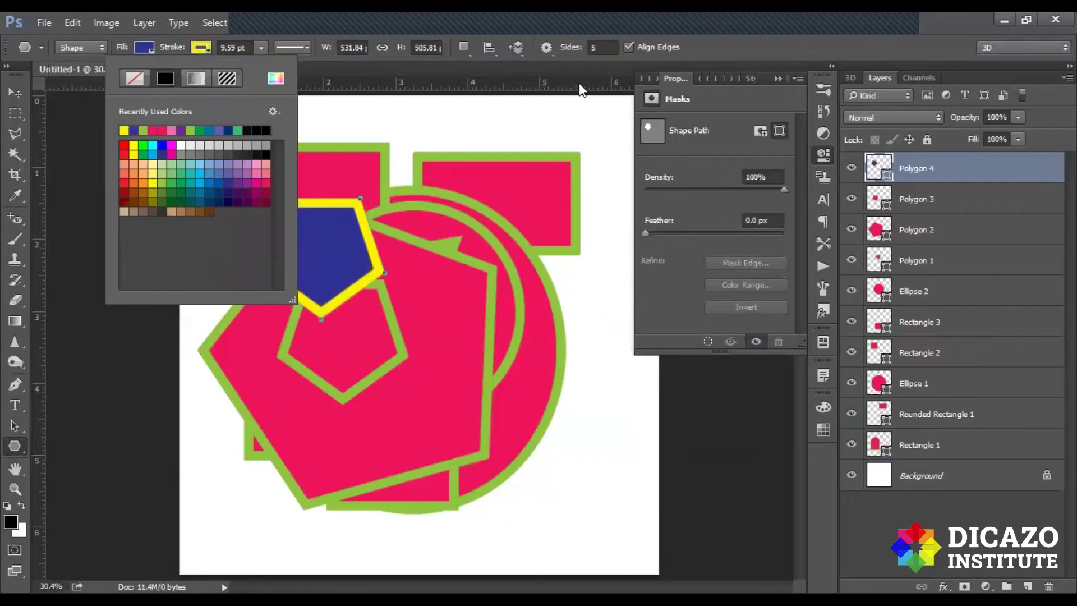
pyautogui.click(750, 52)
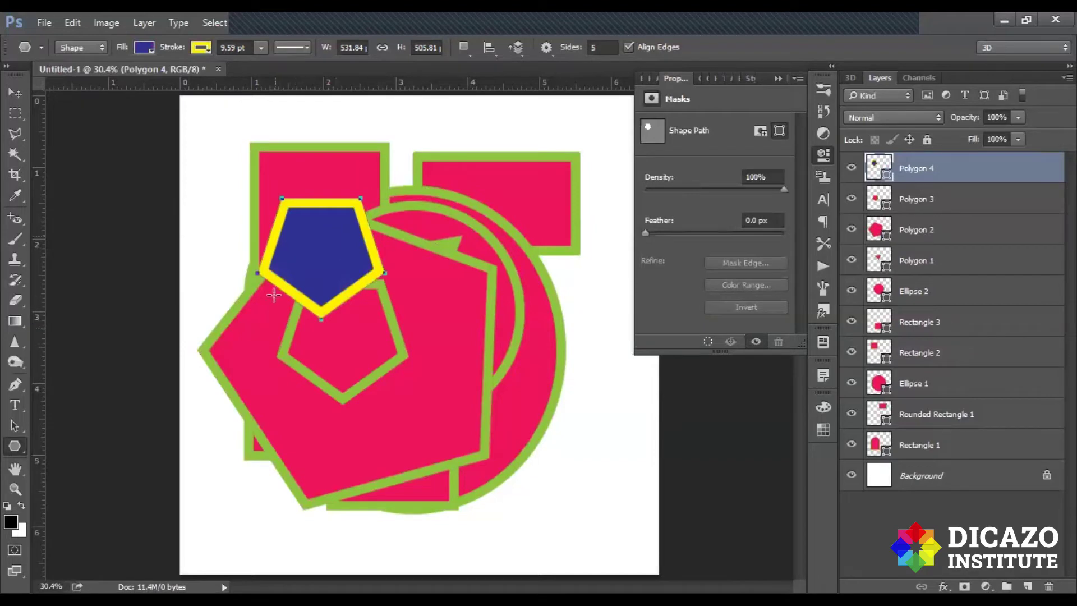
pyautogui.rightClick(18, 443)
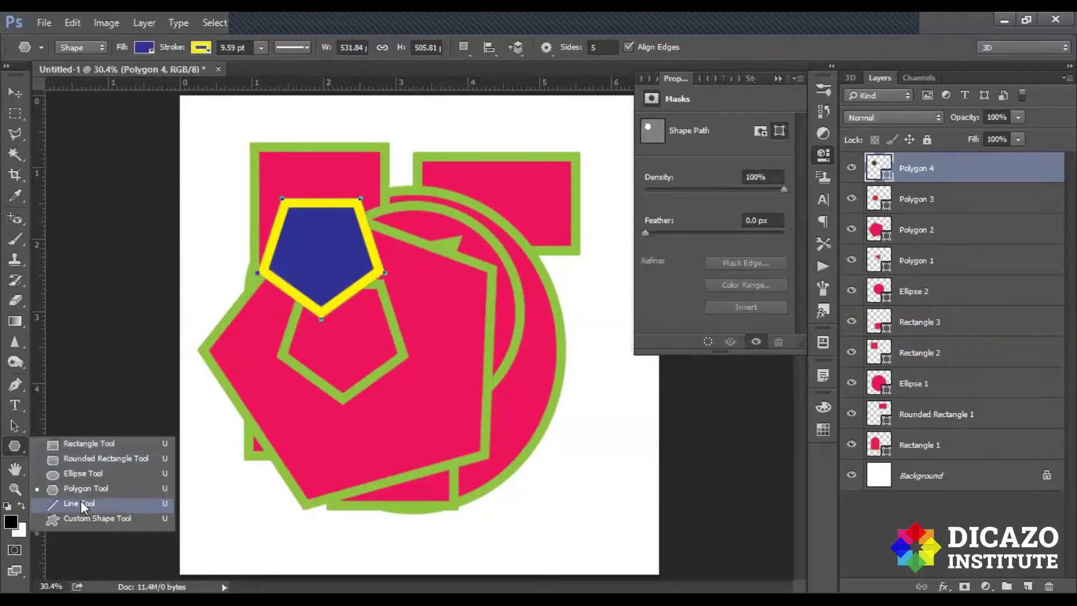
# Step: Draw a thin yellow diagonal line, then a 68 px thick one to its right
pyautogui.click(80, 503)
pyautogui.moveTo(391, 224); pyautogui.dragTo(452, 466)
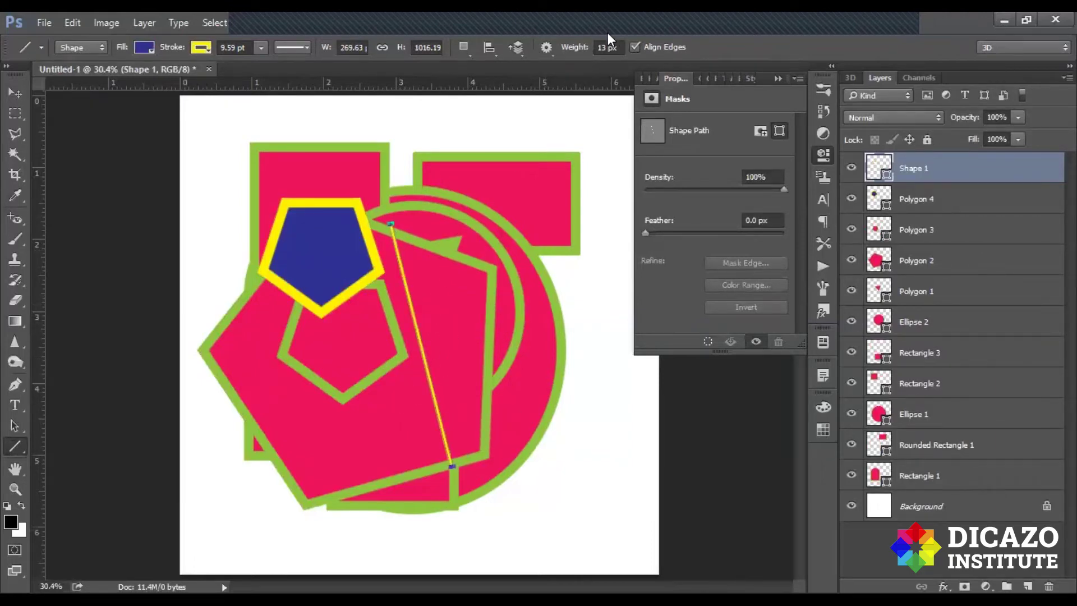
pyautogui.write('68')
pyautogui.moveTo(483, 213)
pyautogui.mouseDown()
pyautogui.moveTo(521, 380)
pyautogui.moveTo(527, 496)
pyautogui.mouseUp()
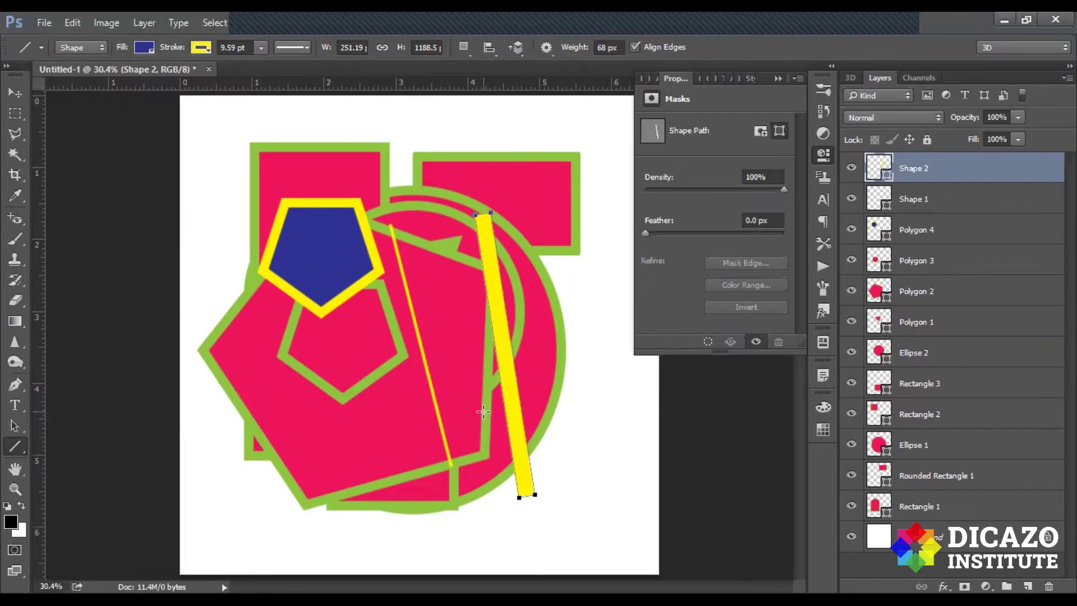
pyautogui.rightClick(21, 442)
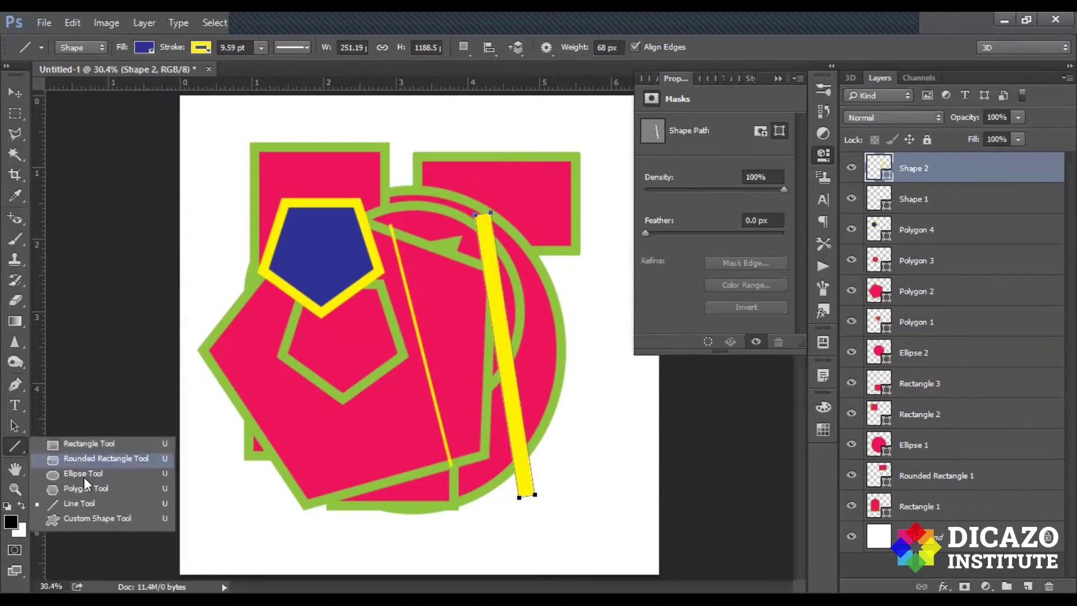
# Step: Draw the round seal custom shape as an evenly sized starburst at the collage centre
pyautogui.click(75, 519)
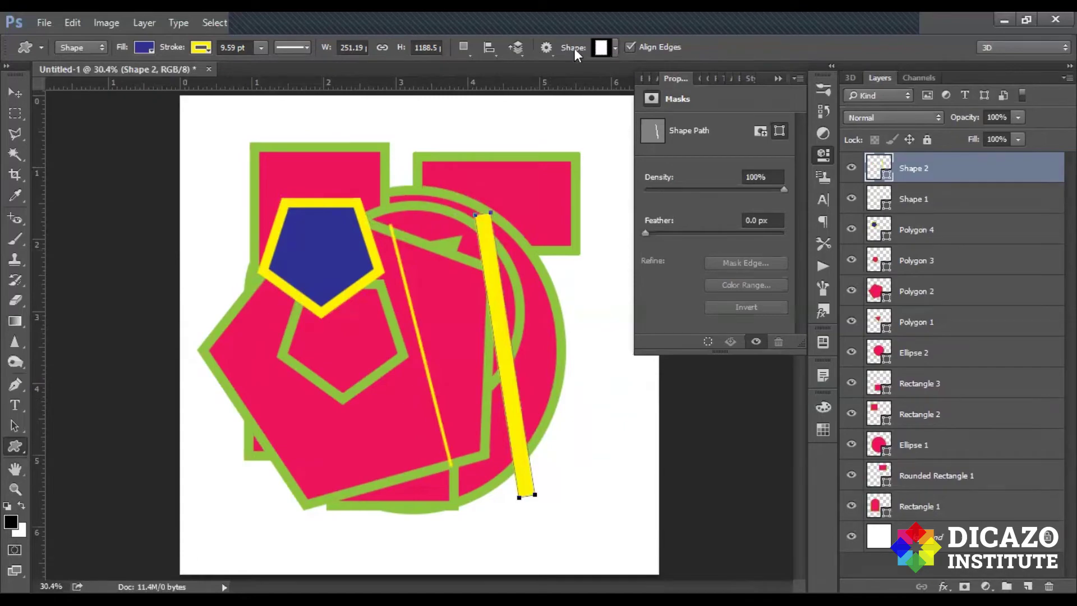
pyautogui.click(606, 47)
pyautogui.moveTo(740, 170)
pyautogui.mouseDown()
pyautogui.moveTo(735, 346)
pyautogui.moveTo(733, 152)
pyautogui.mouseUp()
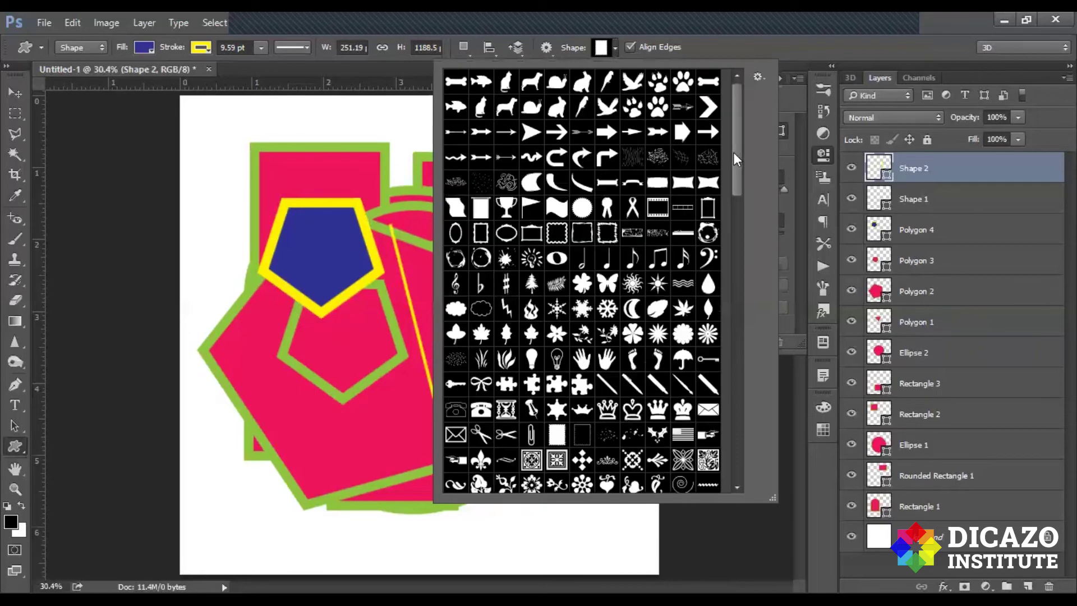
pyautogui.click(583, 208)
pyautogui.moveTo(307, 223); pyautogui.dragTo(413, 423)
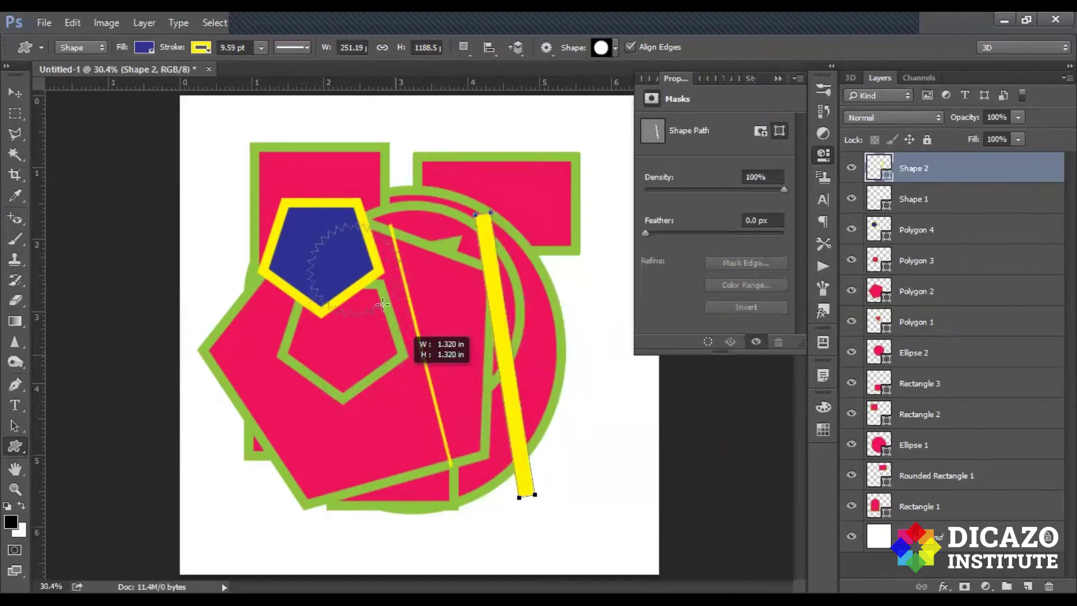
pyautogui.moveTo(413, 423)
pyautogui.mouseDown()
pyautogui.moveTo(441, 289)
pyautogui.moveTo(574, 447)
pyautogui.mouseUp()
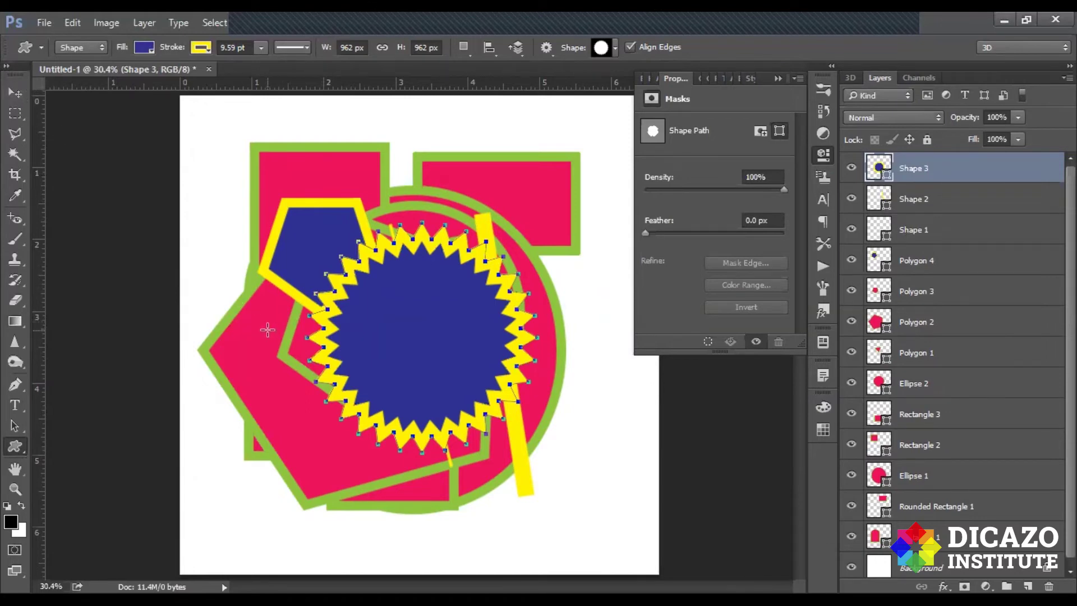
pyautogui.press('v')
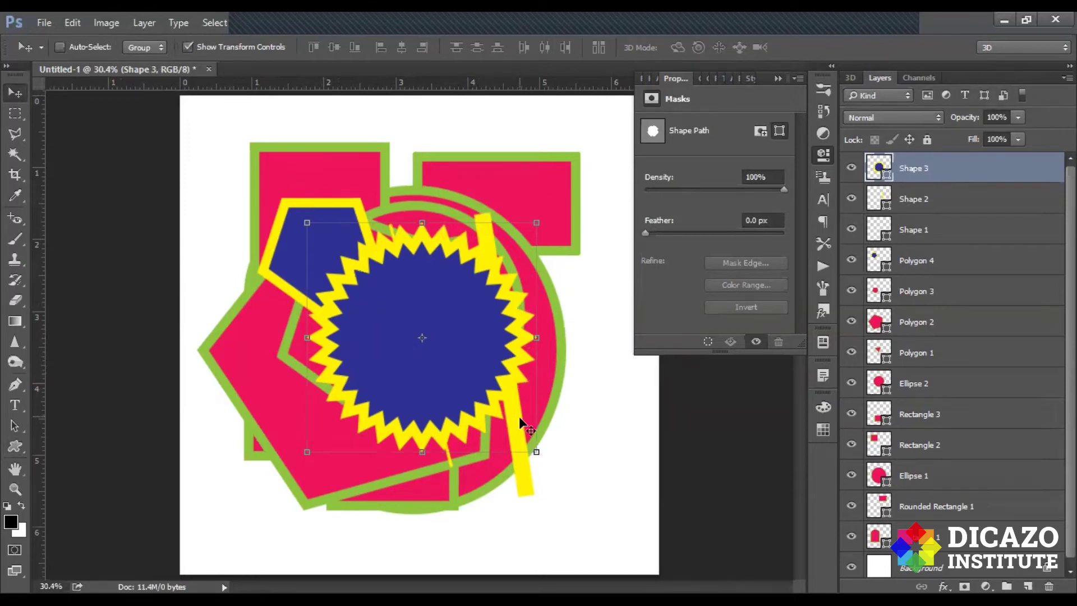
# Step: Move the starburst up toward the top and browse the layers for Polygon 3
pyautogui.moveTo(459, 304)
pyautogui.mouseDown()
pyautogui.moveTo(465, 321)
pyautogui.moveTo(472, 244)
pyautogui.mouseUp()
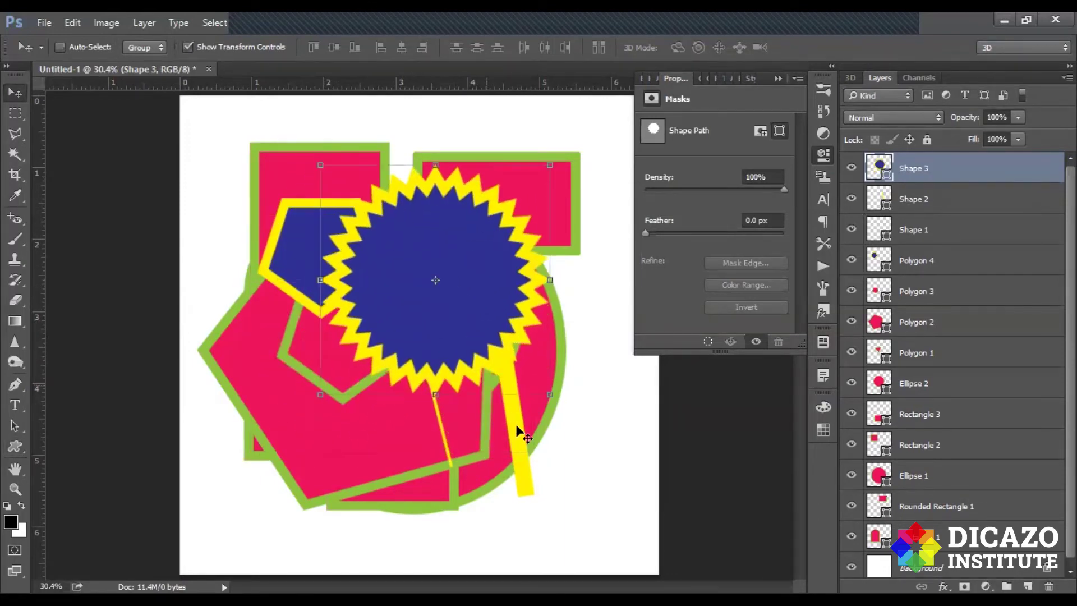
pyautogui.click(936, 200)
pyautogui.click(943, 259)
pyautogui.click(939, 322)
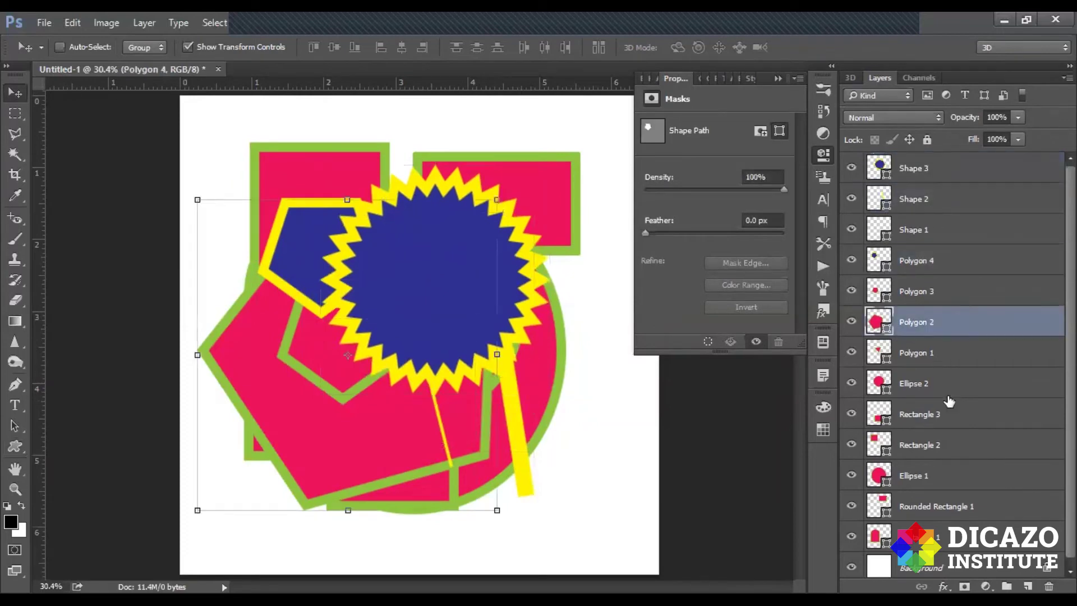
pyautogui.click(948, 413)
pyautogui.click(936, 474)
pyautogui.click(945, 414)
pyautogui.click(942, 353)
pyautogui.click(948, 323)
pyautogui.click(949, 292)
pyautogui.click(946, 260)
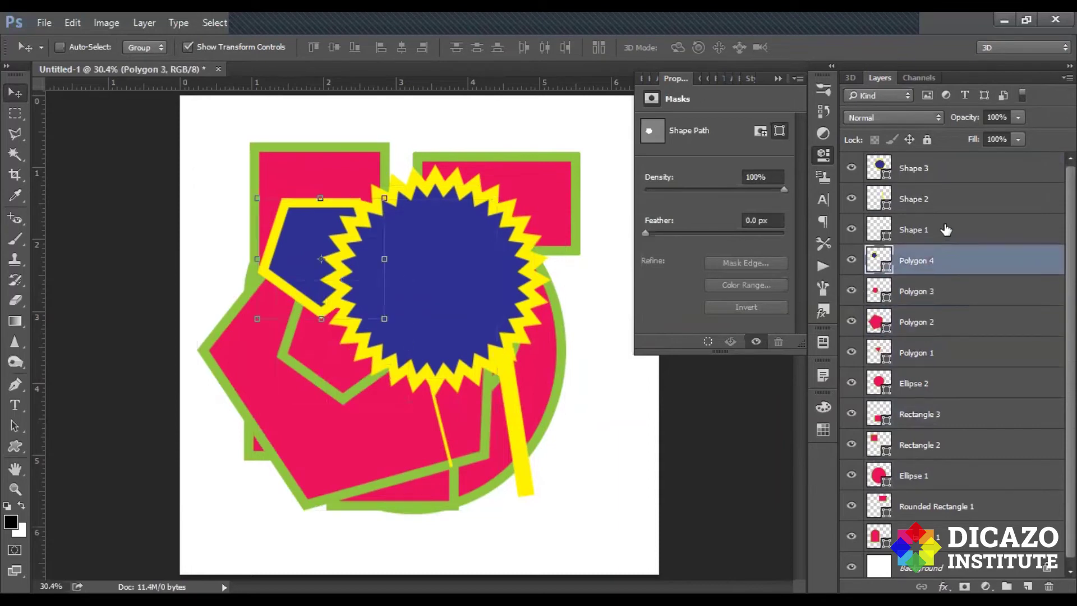
pyautogui.click(943, 230)
pyautogui.click(942, 200)
# Step: Select Polygon 3 and shift the pentagon left beneath the starburst
pyautogui.click(928, 293)
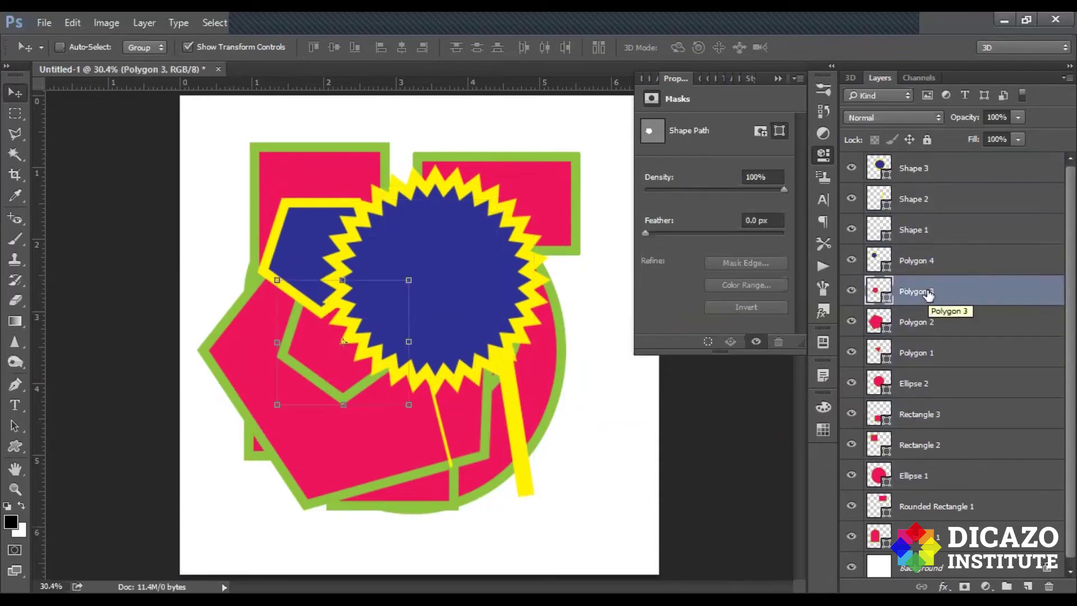
pyautogui.moveTo(642, 457)
pyautogui.mouseDown()
pyautogui.moveTo(628, 484)
pyautogui.moveTo(643, 497)
pyautogui.mouseUp()
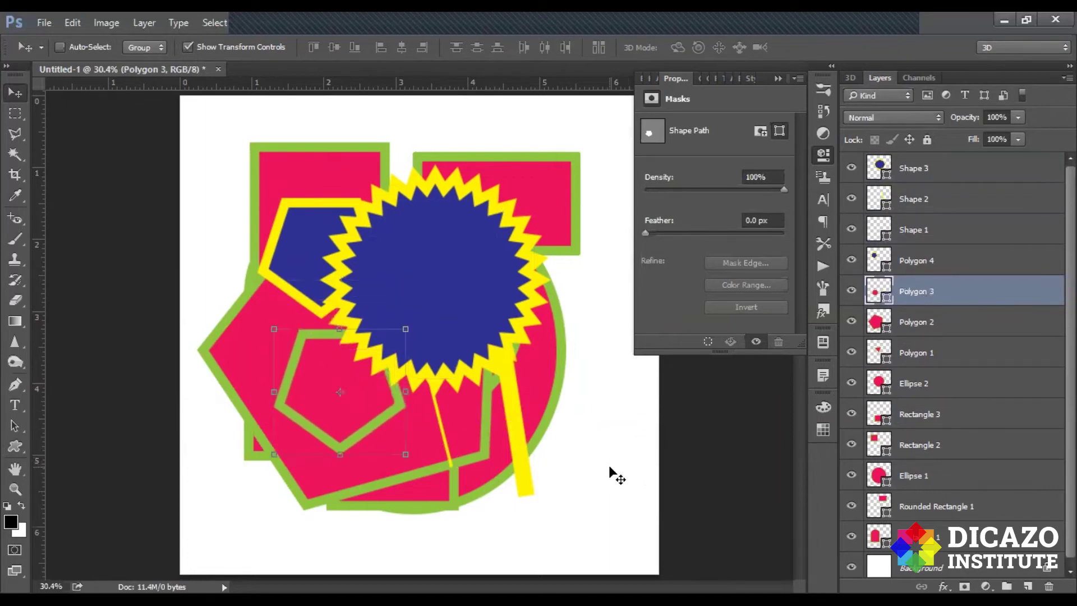
pyautogui.moveTo(553, 449)
pyautogui.mouseDown()
pyautogui.moveTo(457, 354)
pyautogui.moveTo(433, 370)
pyautogui.mouseUp()
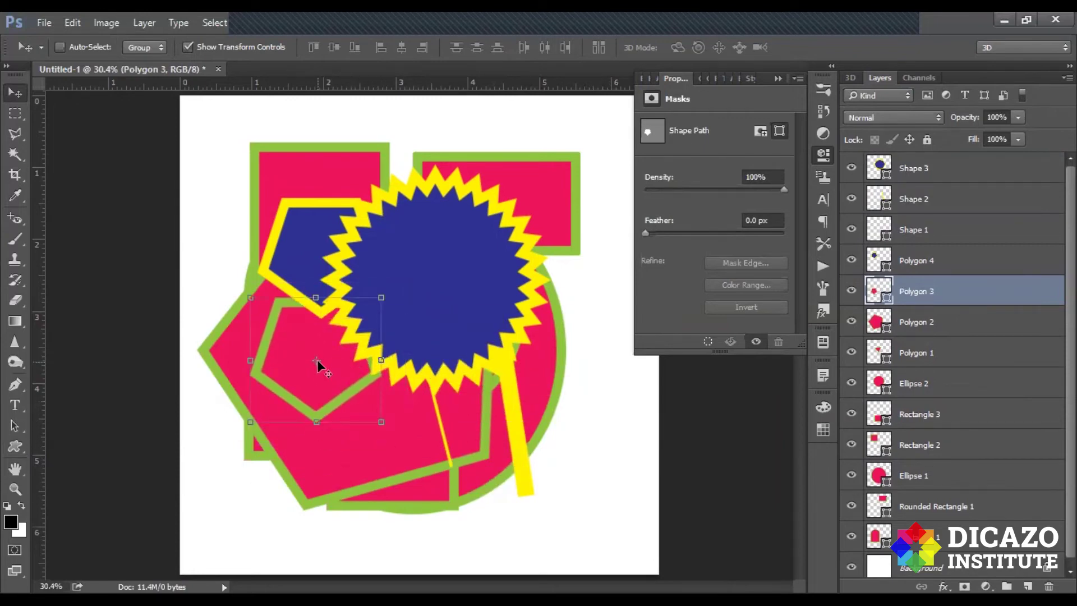
pyautogui.hotkey('ctrl', 't')
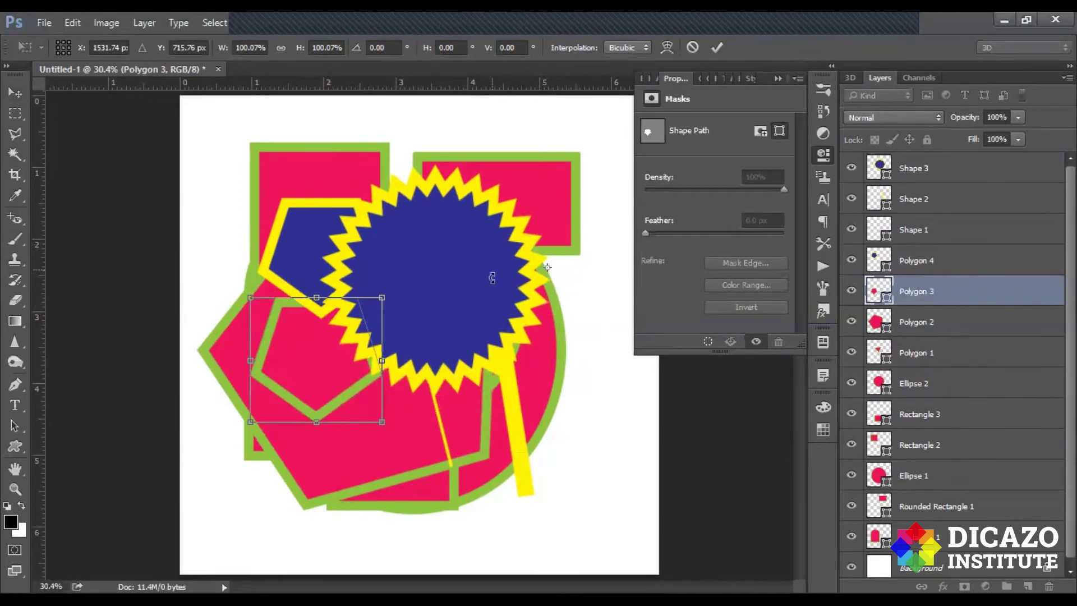
# Step: Scale Polygon 3 down to about 10.9% and move the tiny pentagon lower
pyautogui.click(700, 50)
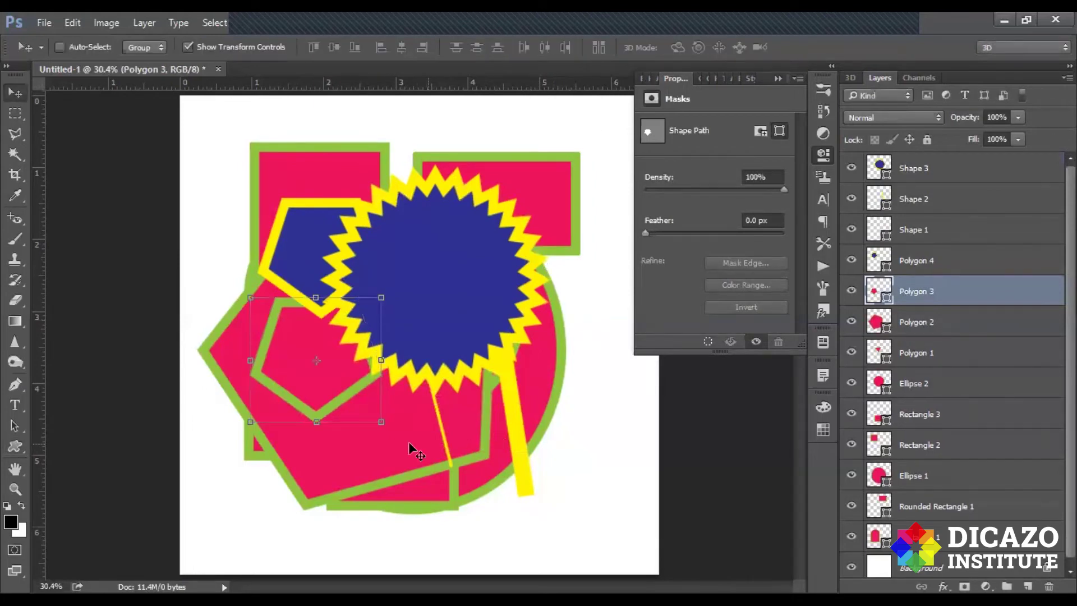
pyautogui.moveTo(381, 421); pyautogui.dragTo(266, 313)
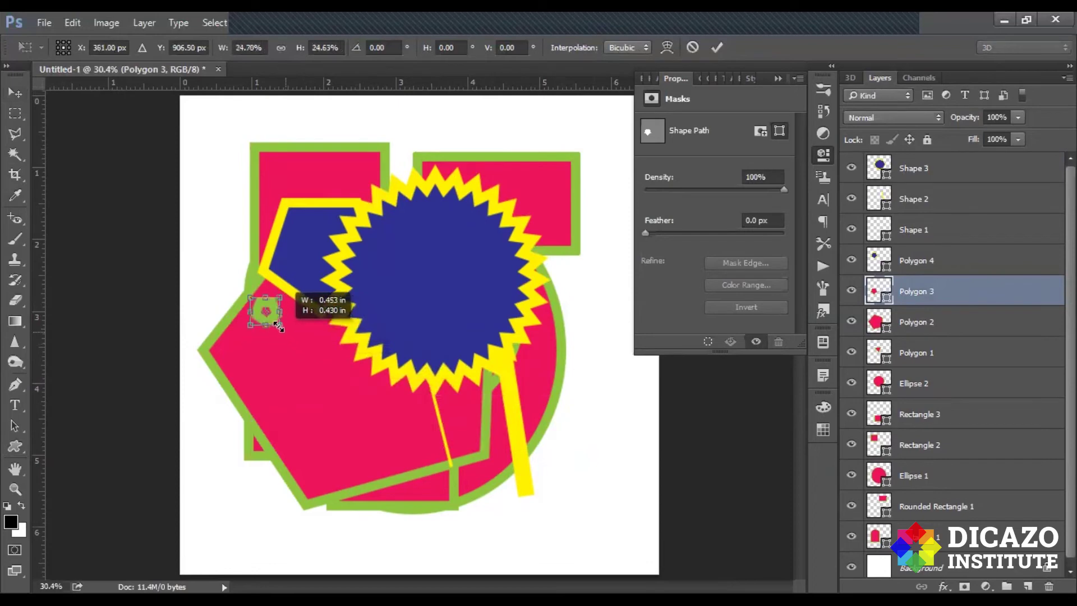
pyautogui.click(718, 47)
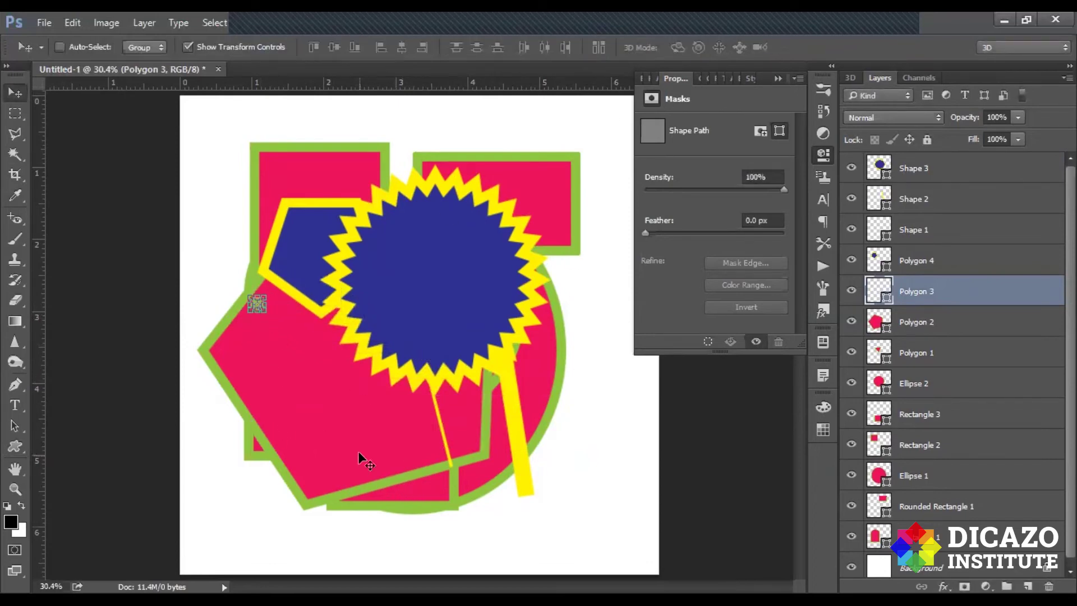
pyautogui.moveTo(258, 303); pyautogui.dragTo(415, 423)
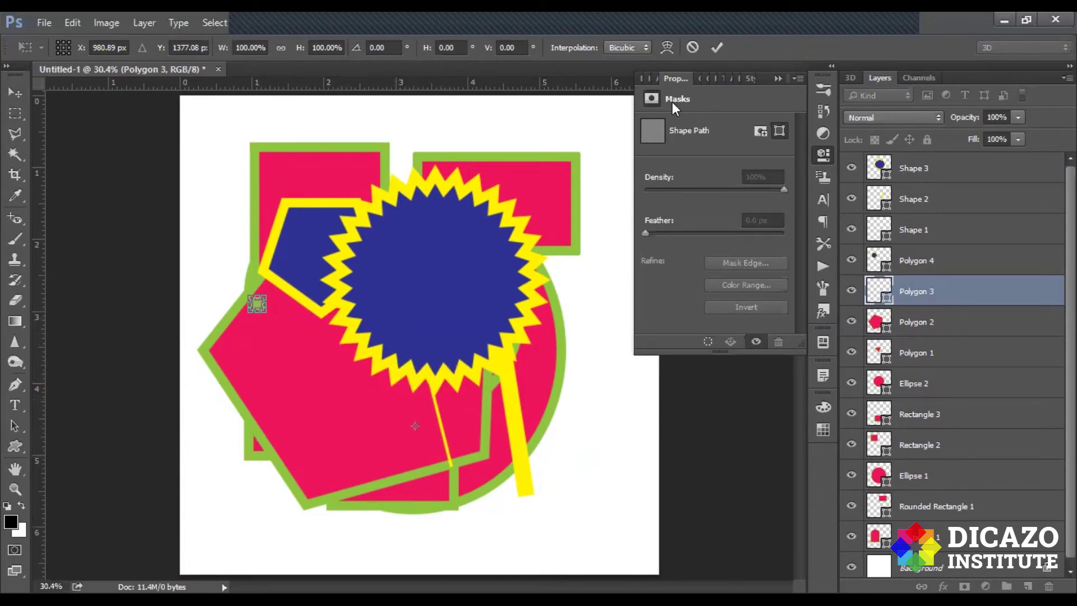
pyautogui.click(692, 46)
pyautogui.moveTo(310, 366)
pyautogui.mouseDown()
pyautogui.moveTo(325, 423)
pyautogui.moveTo(301, 411)
pyautogui.mouseUp()
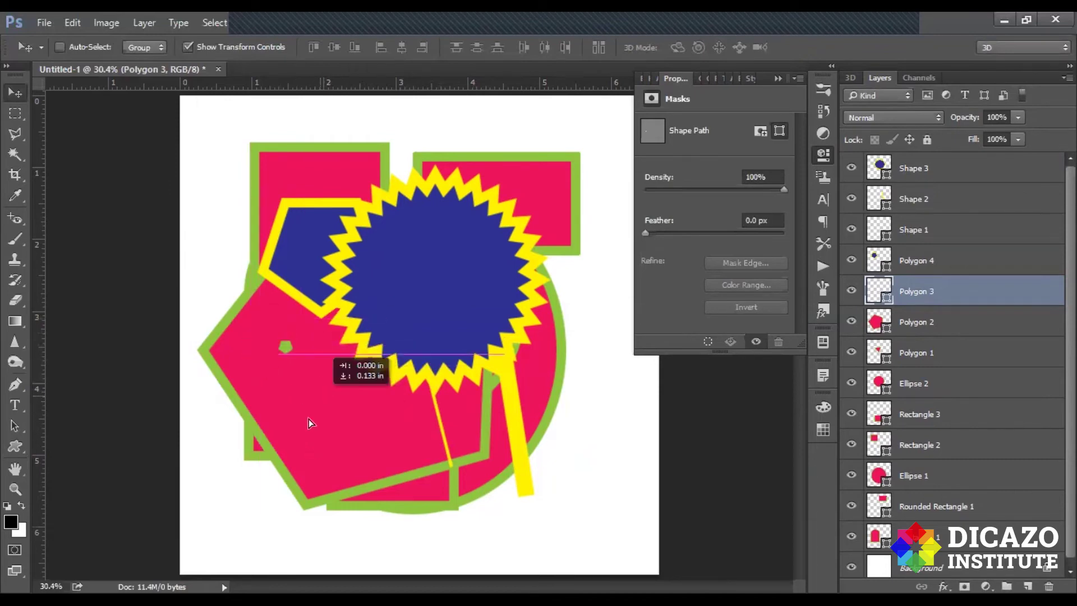
# Step: Zoom in and nudge the tiny pentagon up and right
pyautogui.scroll(2, 267, 377)
pyautogui.scroll(1, 267, 378)
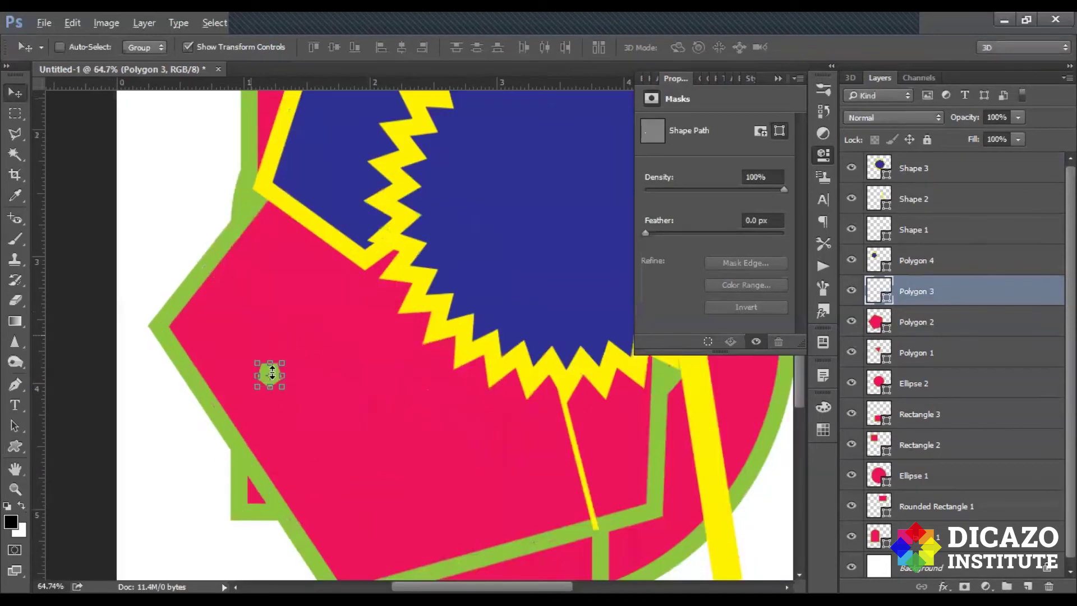
pyautogui.scroll(2, 267, 377)
pyautogui.scroll(3, 276, 382)
pyautogui.moveTo(510, 339); pyautogui.dragTo(656, 261)
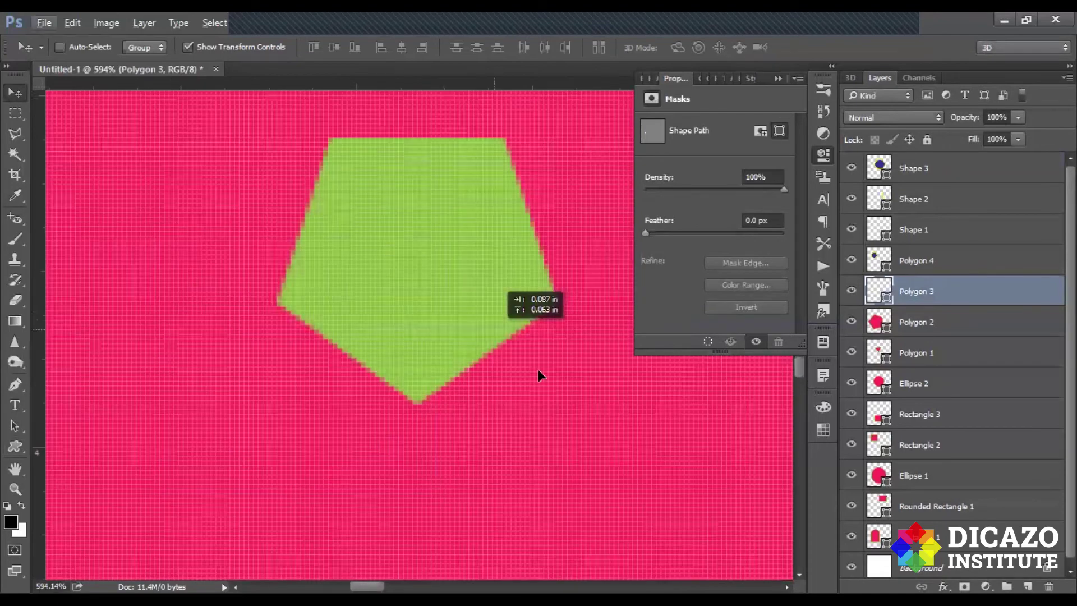
pyautogui.moveTo(370, 453); pyautogui.dragTo(364, 295)
# Step: Undo back to the full-size Polygon 3 with Ctrl+Alt+Z and zoom out
pyautogui.scroll(-1, 371, 314)
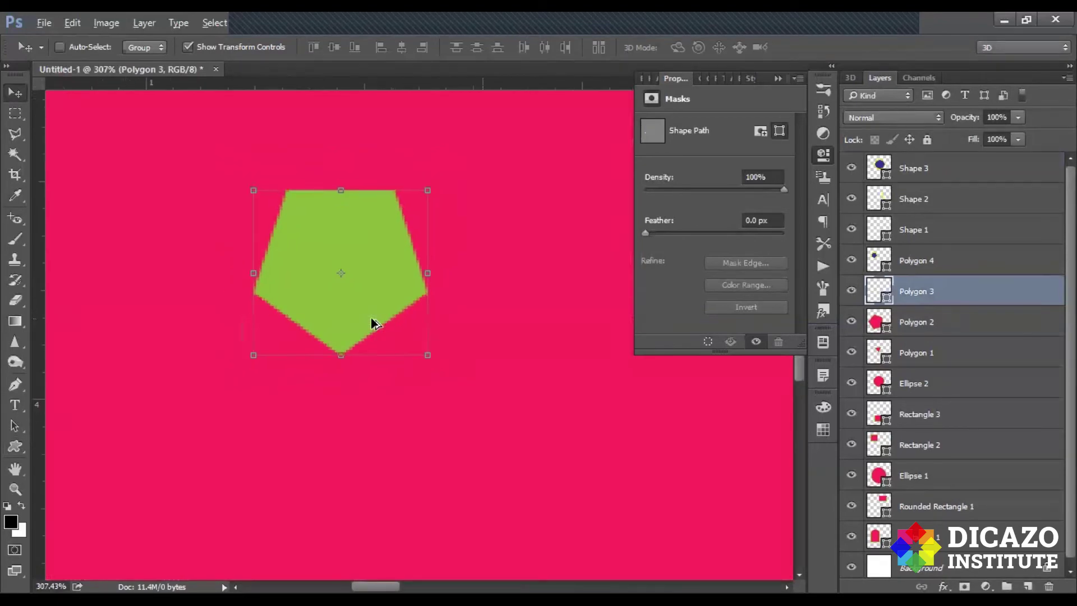
pyautogui.scroll(-2, 372, 317)
pyautogui.scroll(-2, 330, 303)
pyautogui.scroll(-1, 330, 304)
pyautogui.hotkey('ctrl', 'alt', 'z')
pyautogui.hotkey('ctrl', 'alt', 'z')
pyautogui.scroll(-1, 330, 303)
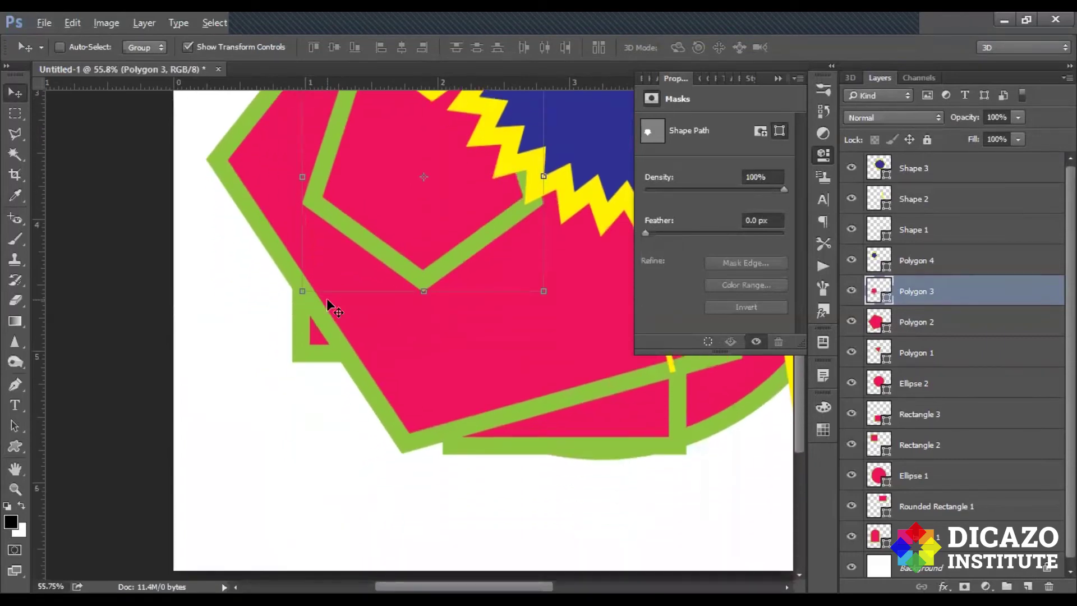
pyautogui.scroll(-1, 328, 299)
pyautogui.scroll(-1, 328, 299)
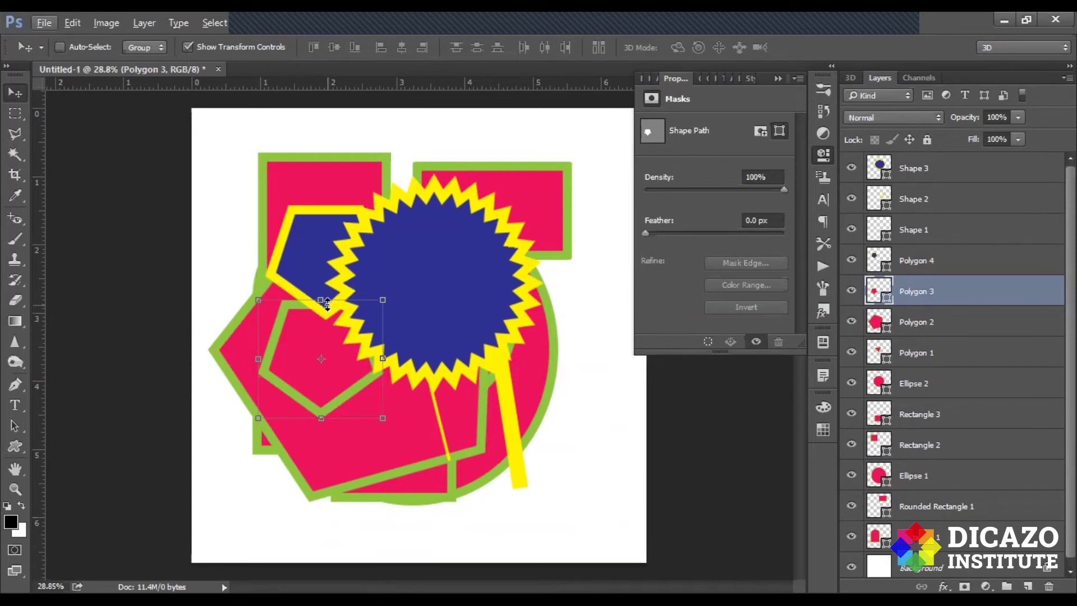
# Step: Move the outlined pentagon (Polygon 3) into the bottom-left corner of the canvas
pyautogui.moveTo(312, 359); pyautogui.dragTo(319, 365)
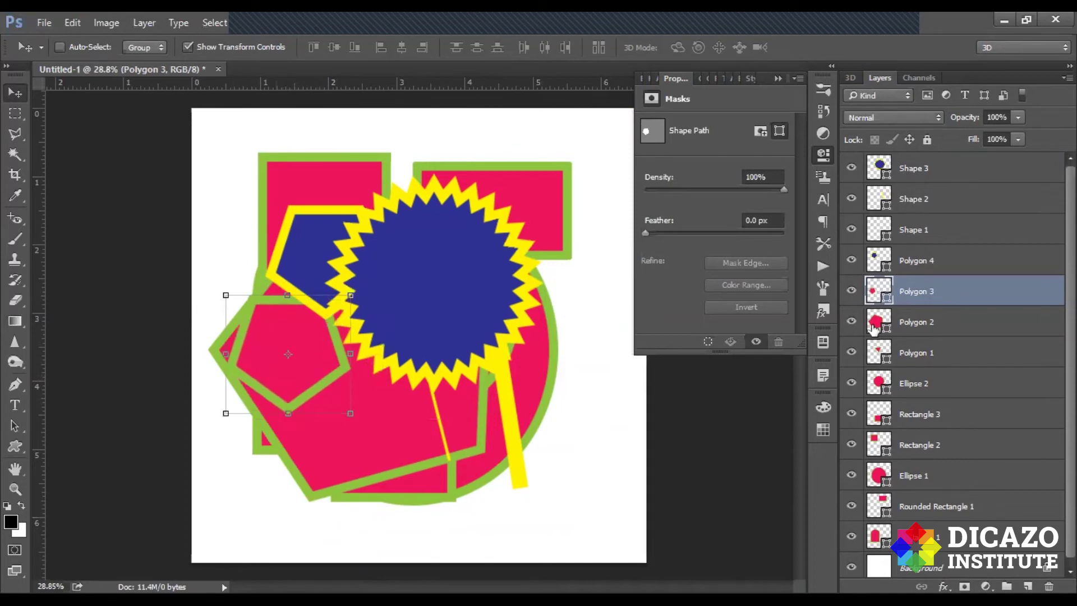
pyautogui.moveTo(329, 381); pyautogui.dragTo(307, 388)
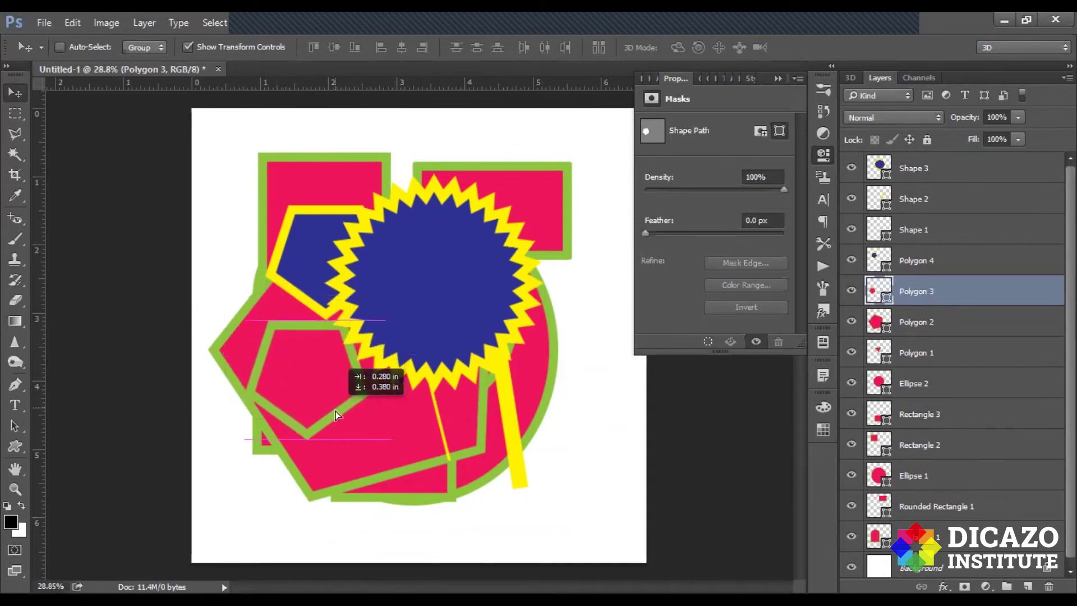
pyautogui.moveTo(307, 389)
pyautogui.mouseDown()
pyautogui.moveTo(305, 225)
pyautogui.moveTo(312, 307)
pyautogui.moveTo(288, 519)
pyautogui.mouseUp()
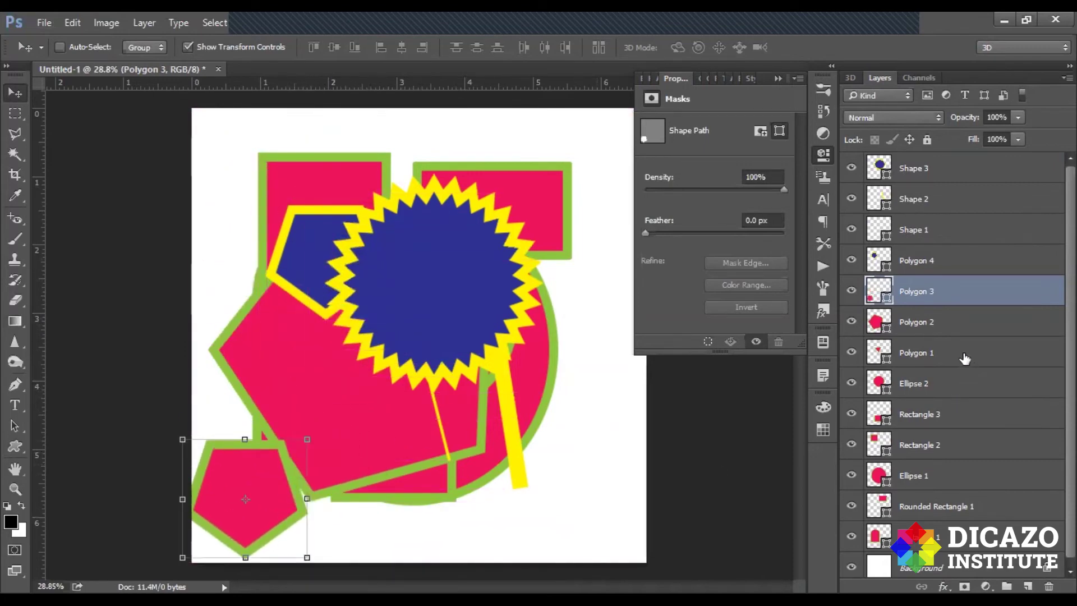
# Step: Pull the Polygon 1 triangle toward the lower right and raise its layer up the stack
pyautogui.click(962, 356)
pyautogui.moveTo(455, 403); pyautogui.dragTo(631, 596)
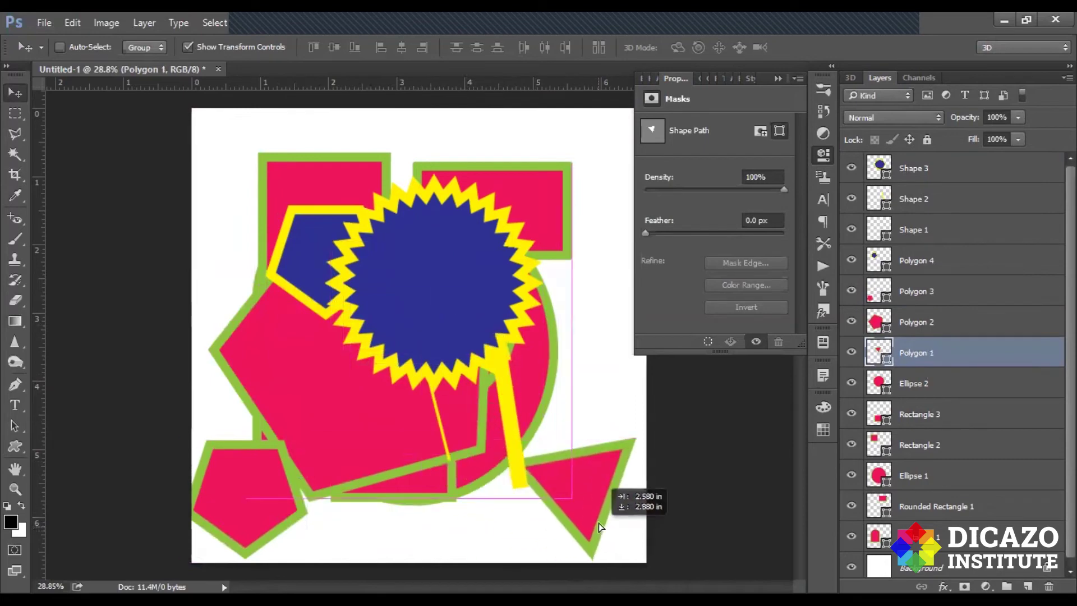
pyautogui.moveTo(557, 473); pyautogui.dragTo(429, 441)
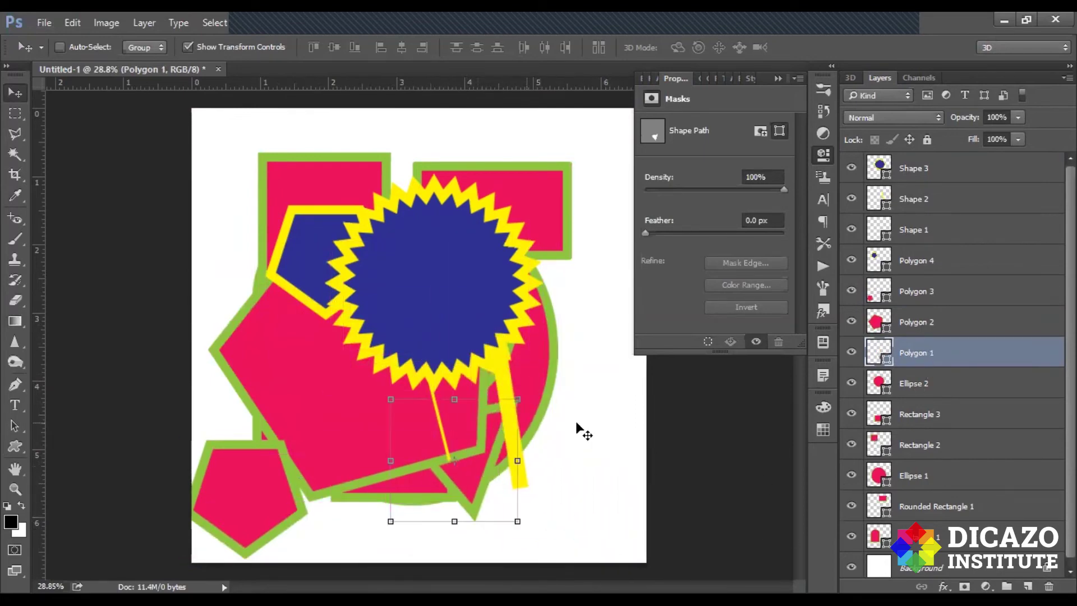
pyautogui.moveTo(955, 349); pyautogui.dragTo(943, 214)
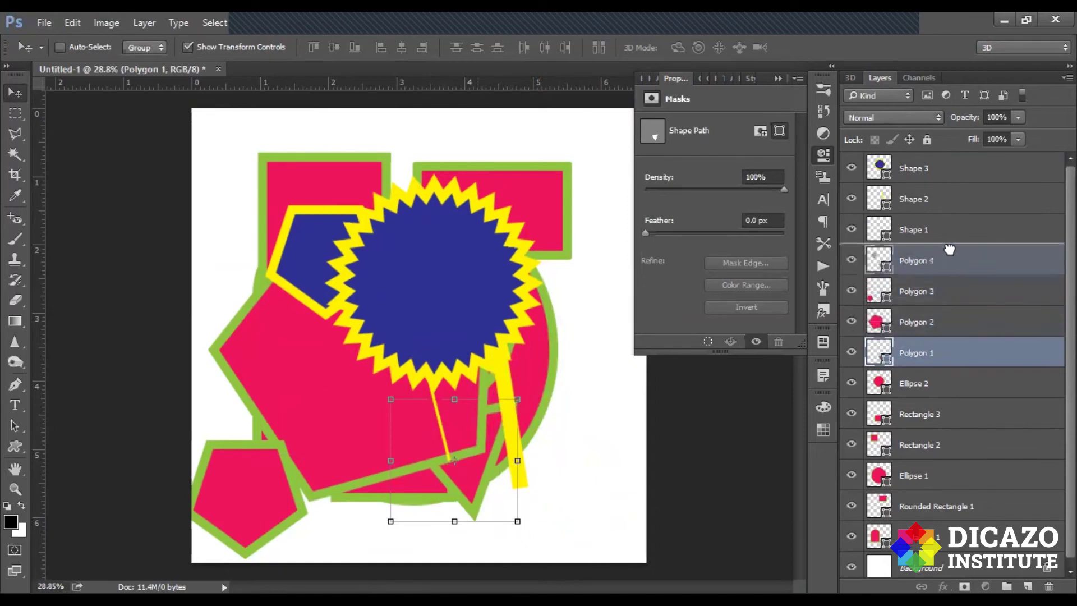
# Step: Put Polygon 1 on top of the stack and drop the triangle in the starburst centre
pyautogui.moveTo(943, 213); pyautogui.dragTo(936, 163)
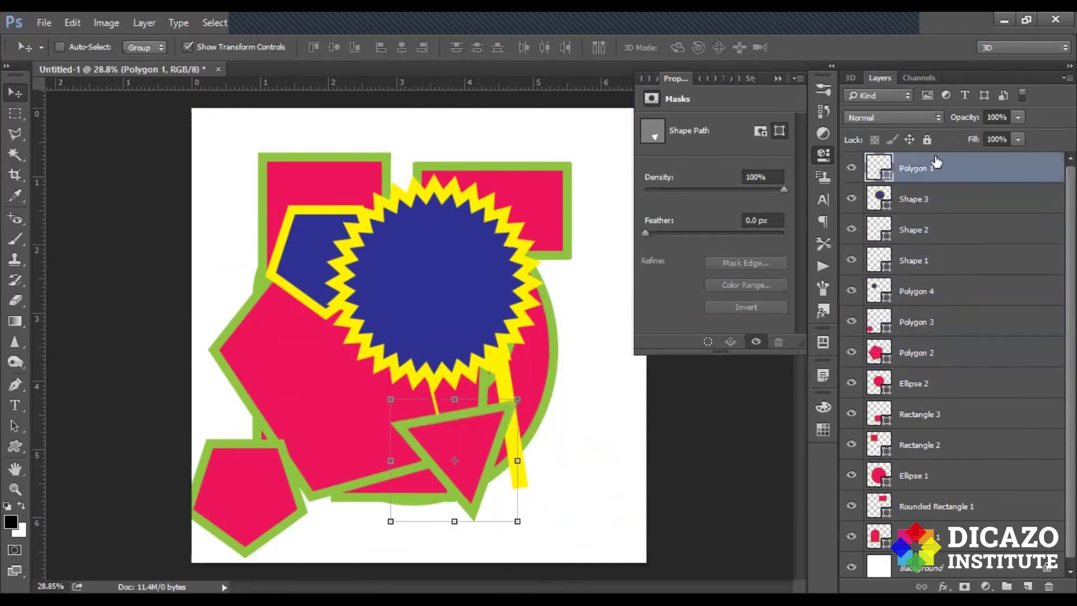
pyautogui.moveTo(511, 492)
pyautogui.mouseDown()
pyautogui.moveTo(414, 444)
pyautogui.moveTo(459, 313)
pyautogui.mouseUp()
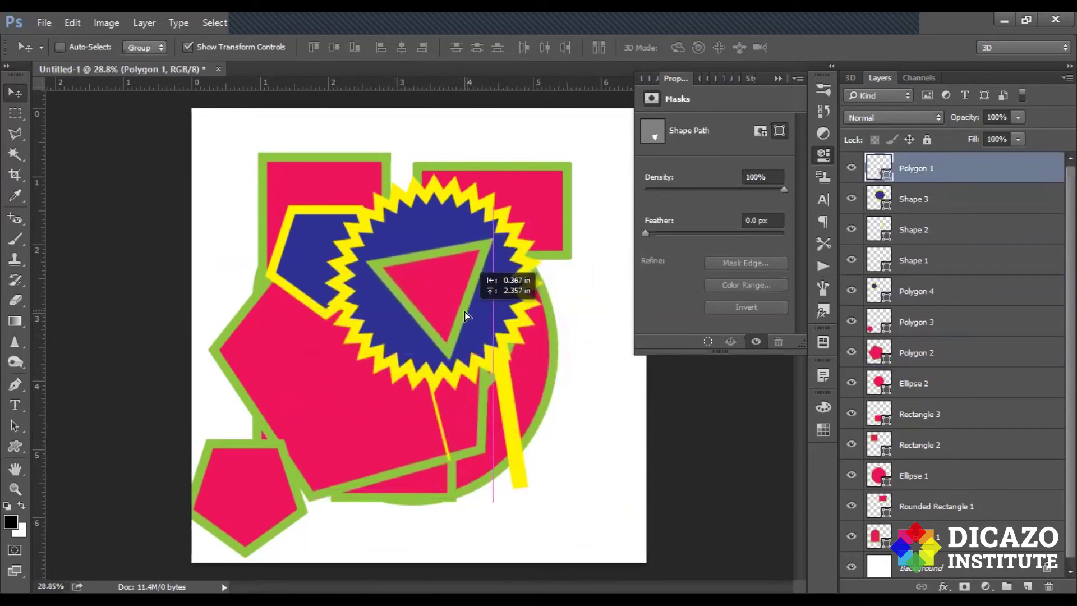
pyautogui.moveTo(459, 312); pyautogui.dragTo(465, 308)
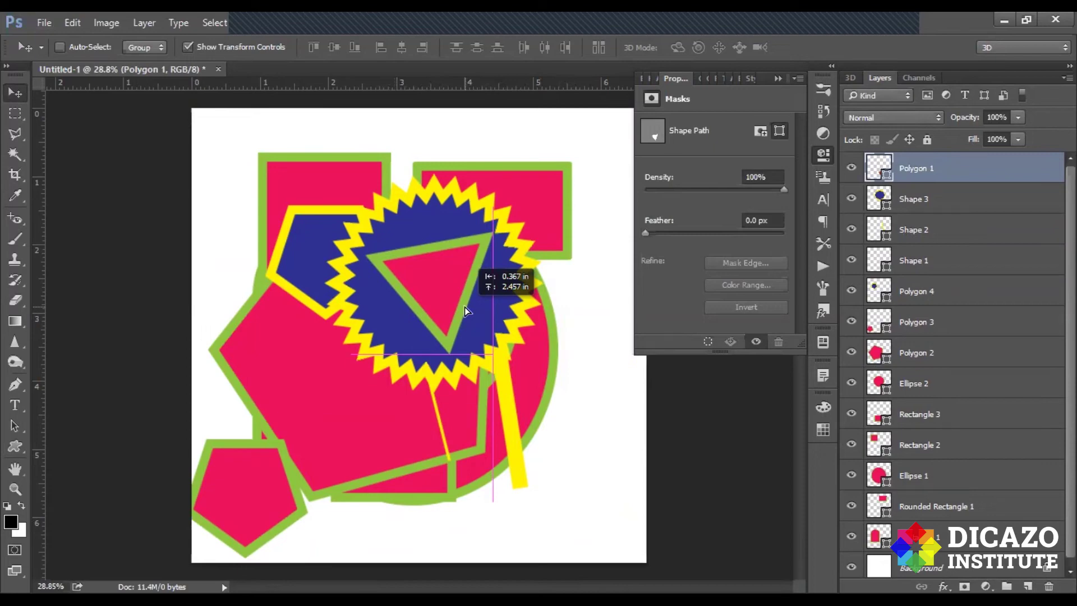
pyautogui.moveTo(465, 307); pyautogui.dragTo(465, 307)
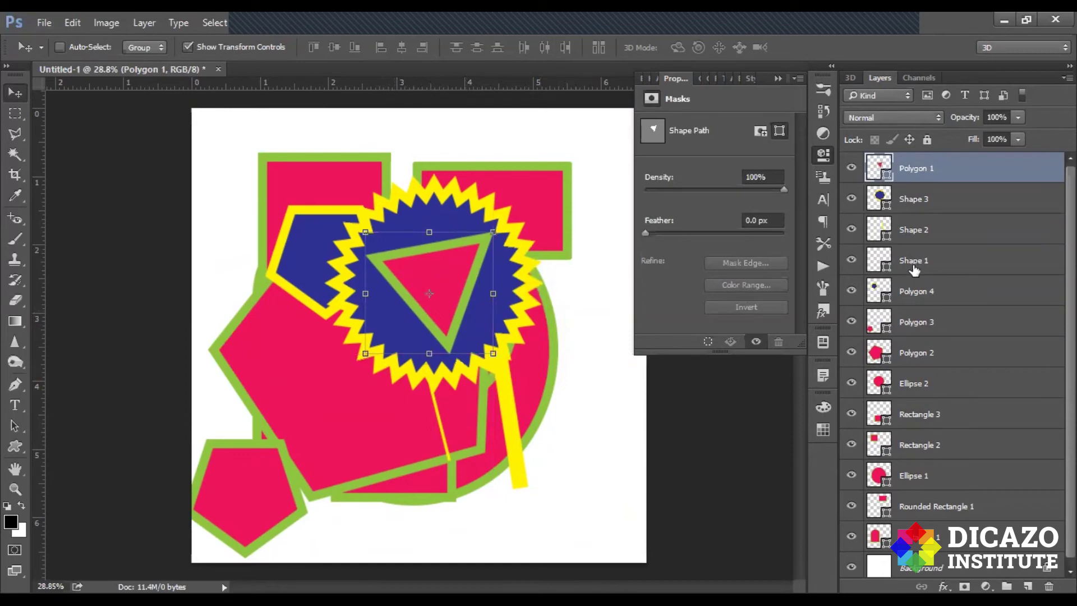
# Step: Move Polygon 1 back down the stack and set the triangle at the lower right beside the yellow bar
pyautogui.moveTo(970, 168); pyautogui.dragTo(966, 341)
pyautogui.moveTo(464, 307)
pyautogui.mouseDown()
pyautogui.moveTo(574, 470)
pyautogui.moveTo(526, 453)
pyautogui.mouseUp()
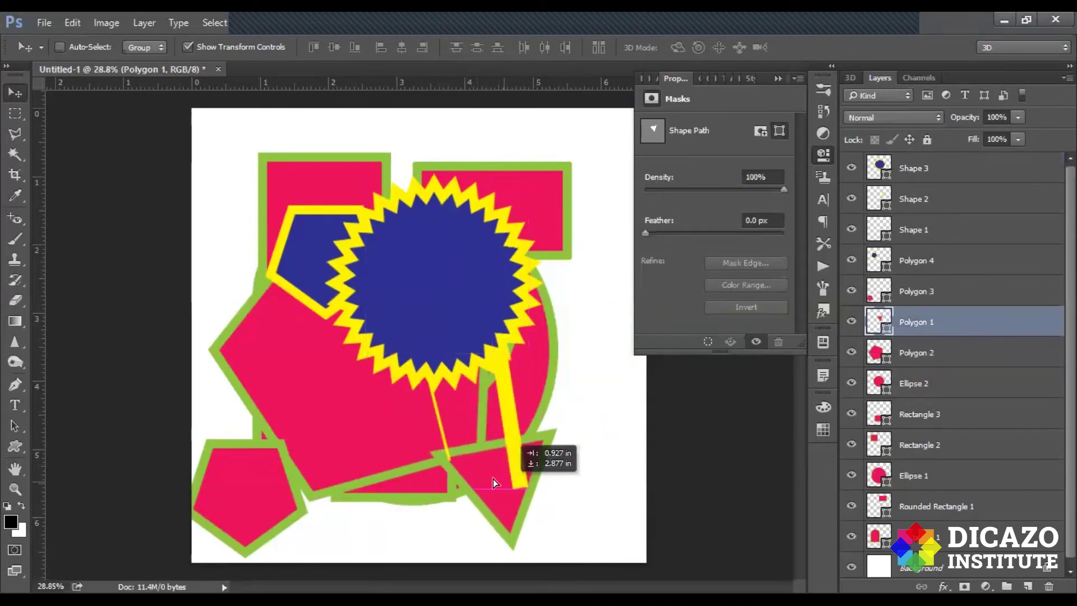
pyautogui.moveTo(526, 453); pyautogui.dragTo(614, 501)
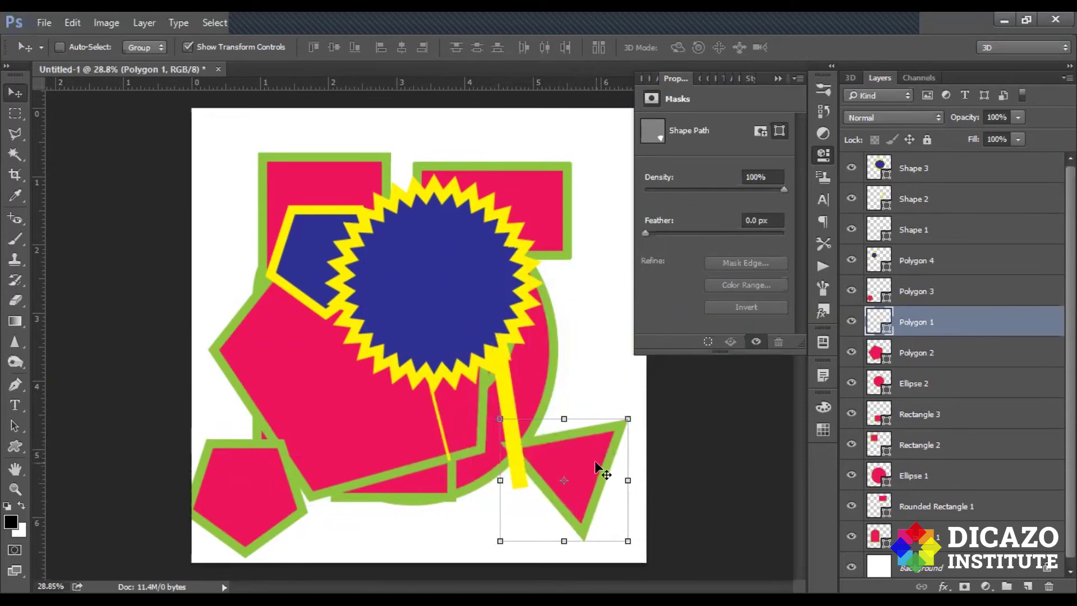
pyautogui.moveTo(596, 468)
pyautogui.mouseDown()
pyautogui.moveTo(378, 401)
pyautogui.moveTo(585, 473)
pyautogui.mouseUp()
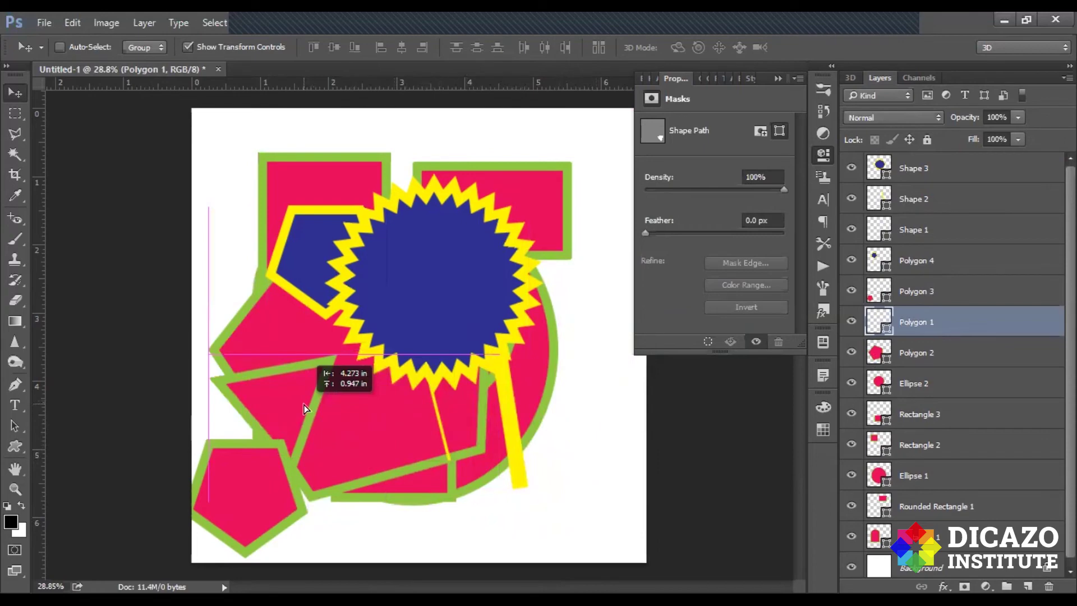
pyautogui.moveTo(585, 473); pyautogui.dragTo(558, 459)
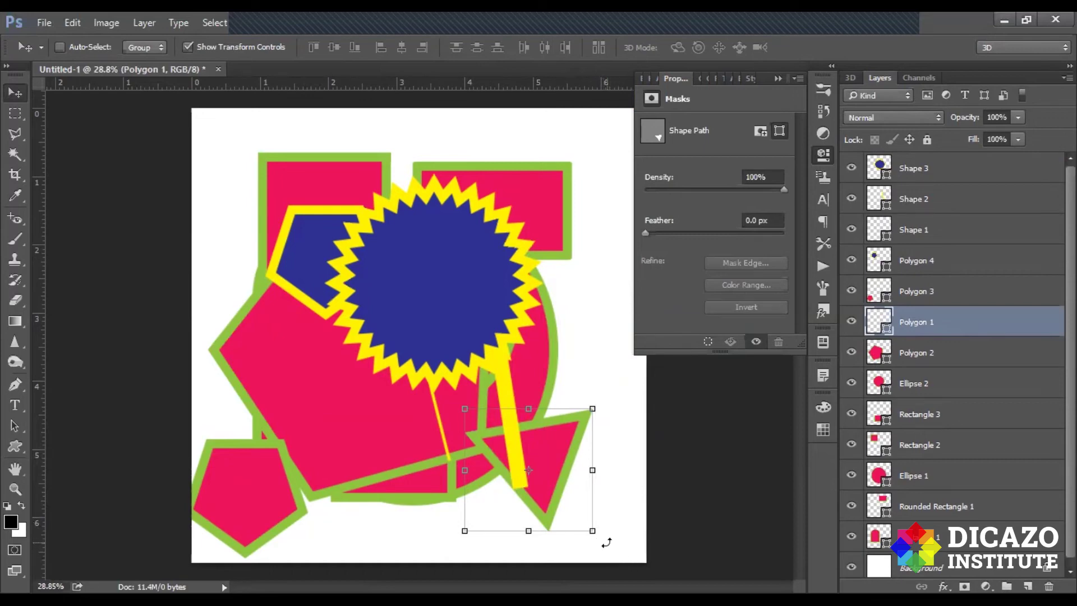
pyautogui.click(607, 542)
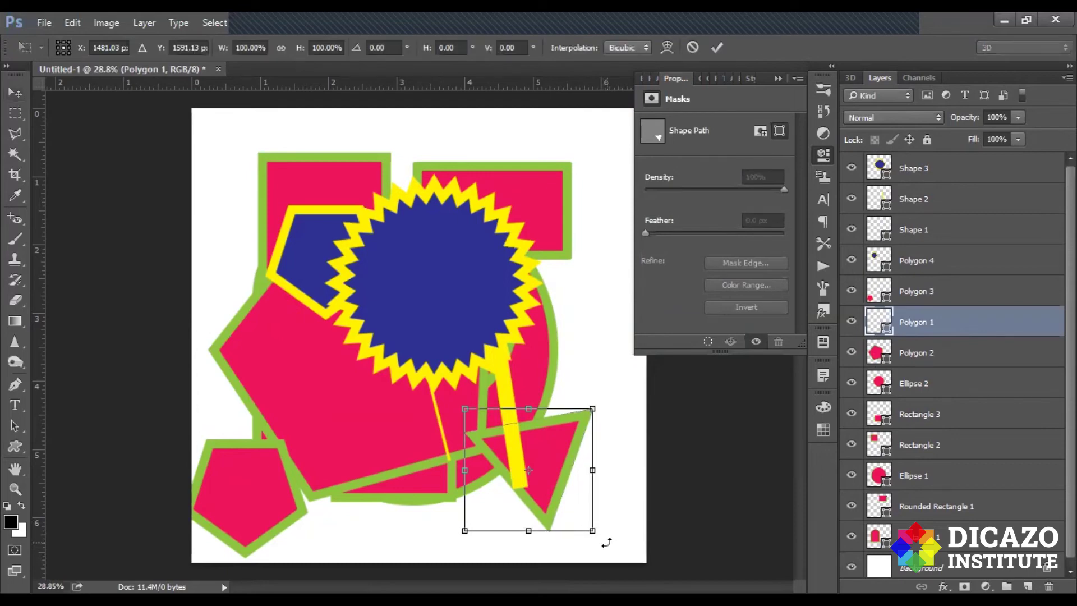
# Step: Rotate the triangle to -75° and move it onto the pink shapes at the left
pyautogui.moveTo(606, 542)
pyautogui.mouseDown()
pyautogui.moveTo(517, 371)
pyautogui.moveTo(585, 481)
pyautogui.moveTo(561, 518)
pyautogui.mouseUp()
pyautogui.click(393, 48)
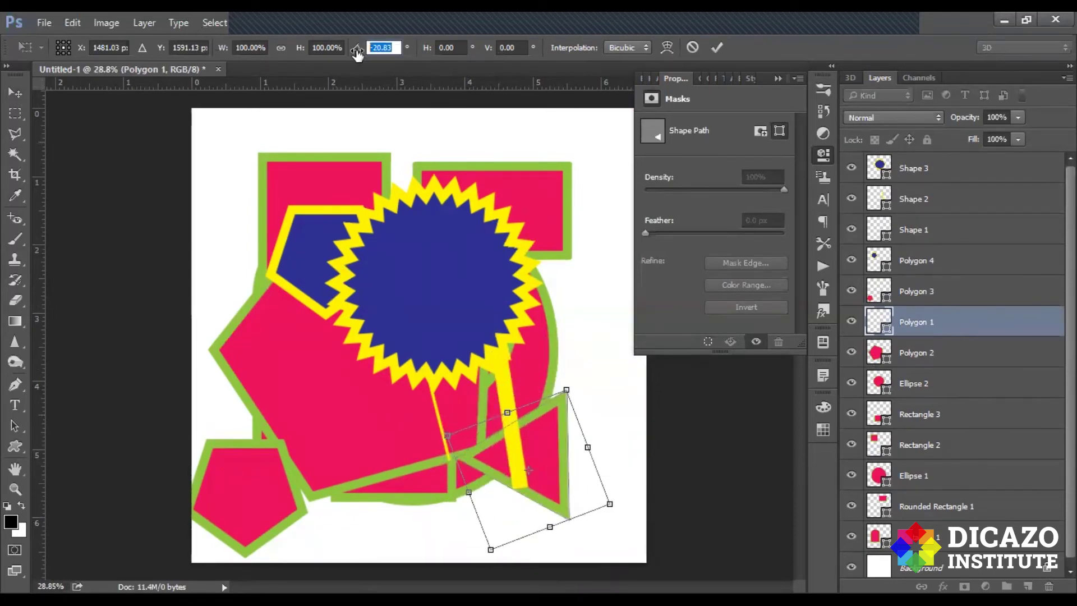
pyautogui.doubleClick(395, 49)
pyautogui.moveTo(566, 362)
pyautogui.mouseDown()
pyautogui.moveTo(474, 297)
pyautogui.moveTo(481, 385)
pyautogui.mouseUp()
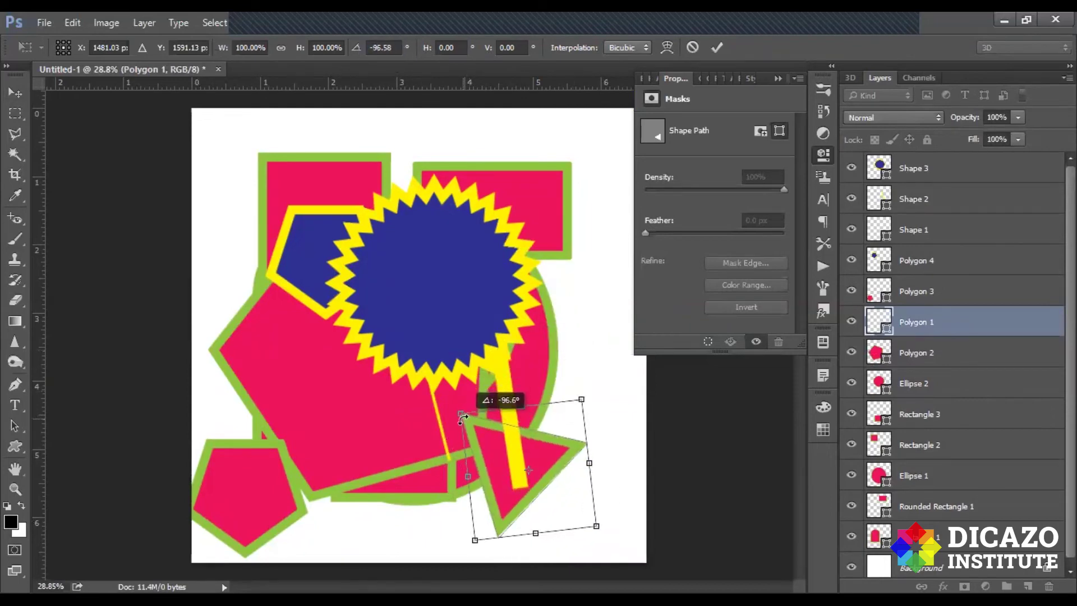
pyautogui.click(693, 47)
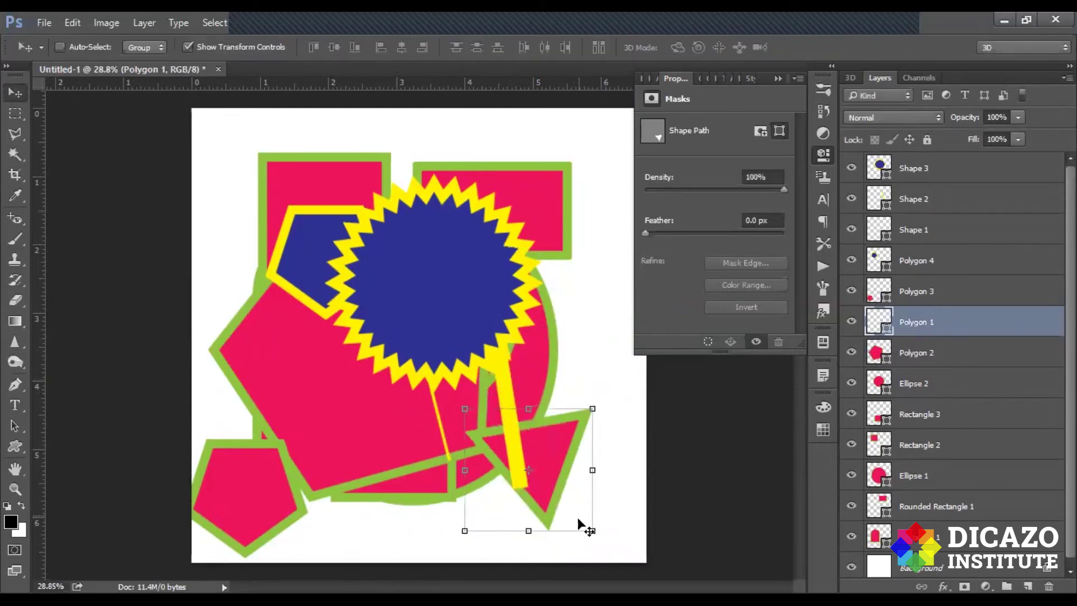
pyautogui.click(604, 543)
pyautogui.moveTo(605, 540)
pyautogui.mouseDown()
pyautogui.moveTo(622, 499)
pyautogui.moveTo(622, 434)
pyautogui.moveTo(594, 384)
pyautogui.moveTo(549, 367)
pyautogui.moveTo(494, 368)
pyautogui.moveTo(432, 445)
pyautogui.moveTo(464, 478)
pyautogui.moveTo(539, 497)
pyautogui.moveTo(598, 450)
pyautogui.moveTo(588, 425)
pyautogui.mouseUp()
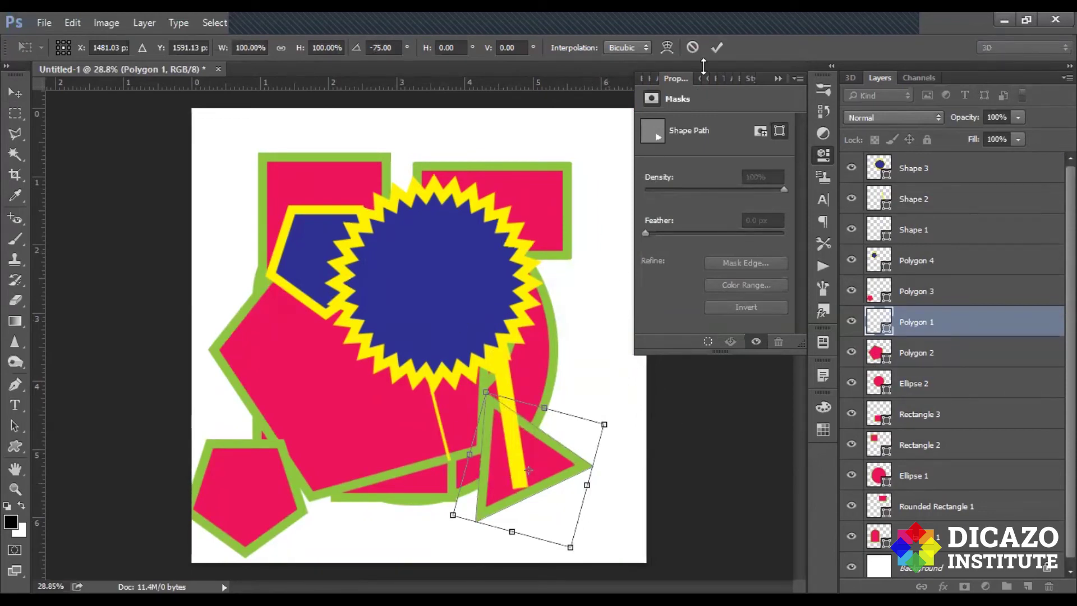
pyautogui.click(716, 44)
pyautogui.moveTo(557, 491)
pyautogui.mouseDown()
pyautogui.moveTo(301, 398)
pyautogui.moveTo(312, 400)
pyautogui.mouseUp()
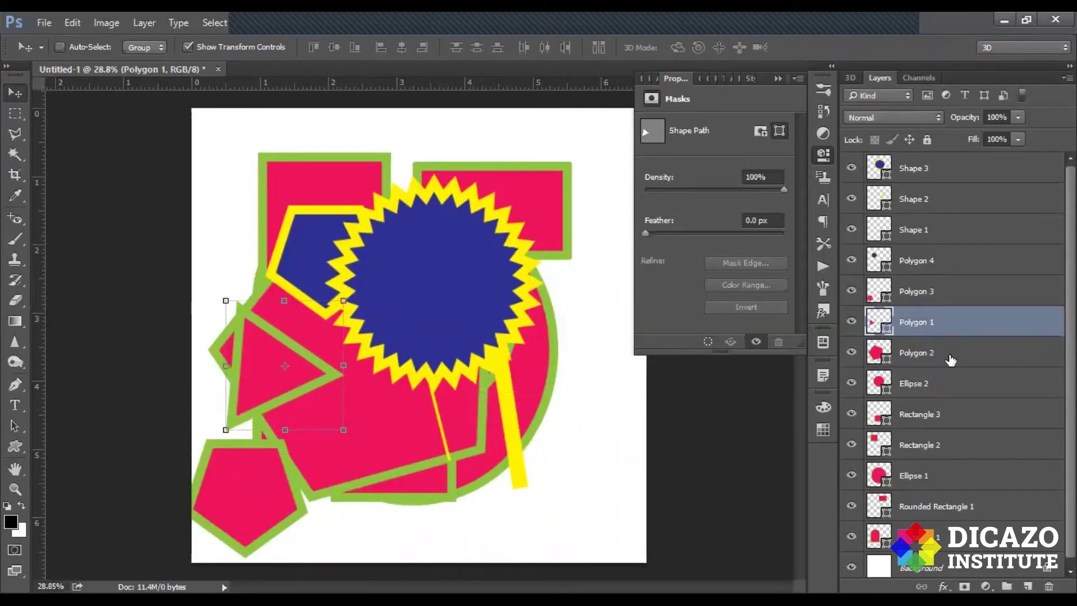
# Step: Place the triangle just below-left of the starburst over the large pentagon, re-entering Free Transform
pyautogui.scroll(-1, 983, 311)
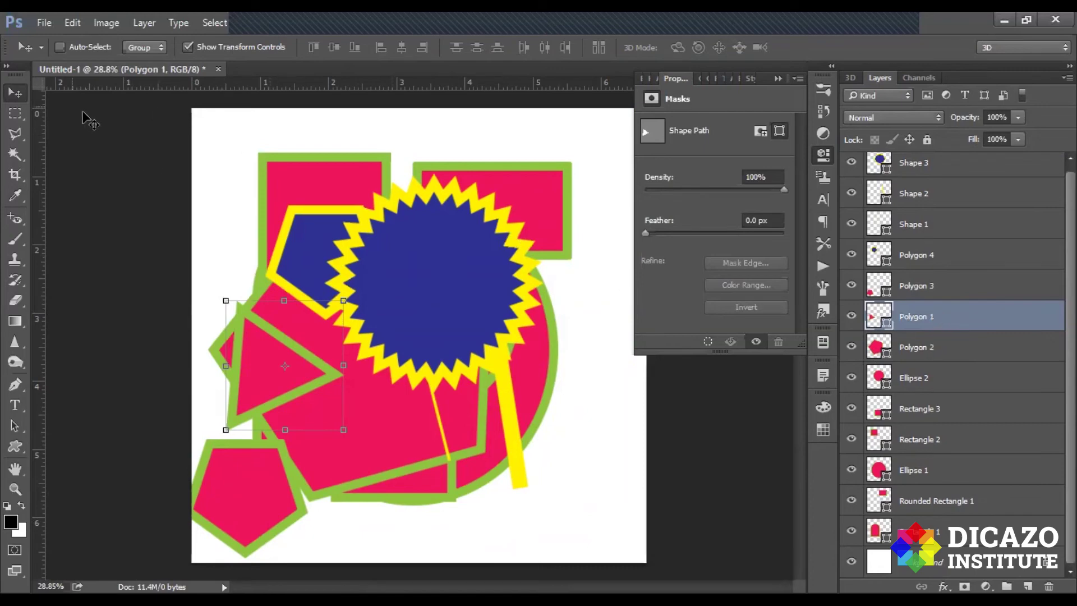
pyautogui.moveTo(309, 367)
pyautogui.mouseDown()
pyautogui.moveTo(467, 477)
pyautogui.moveTo(398, 426)
pyautogui.mouseUp()
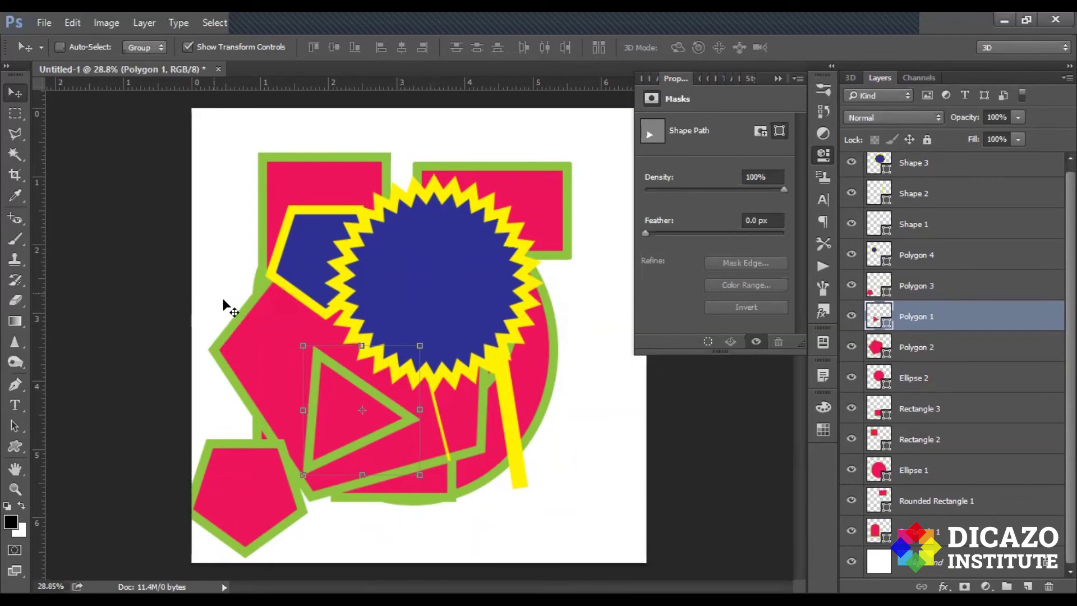
pyautogui.click(422, 476)
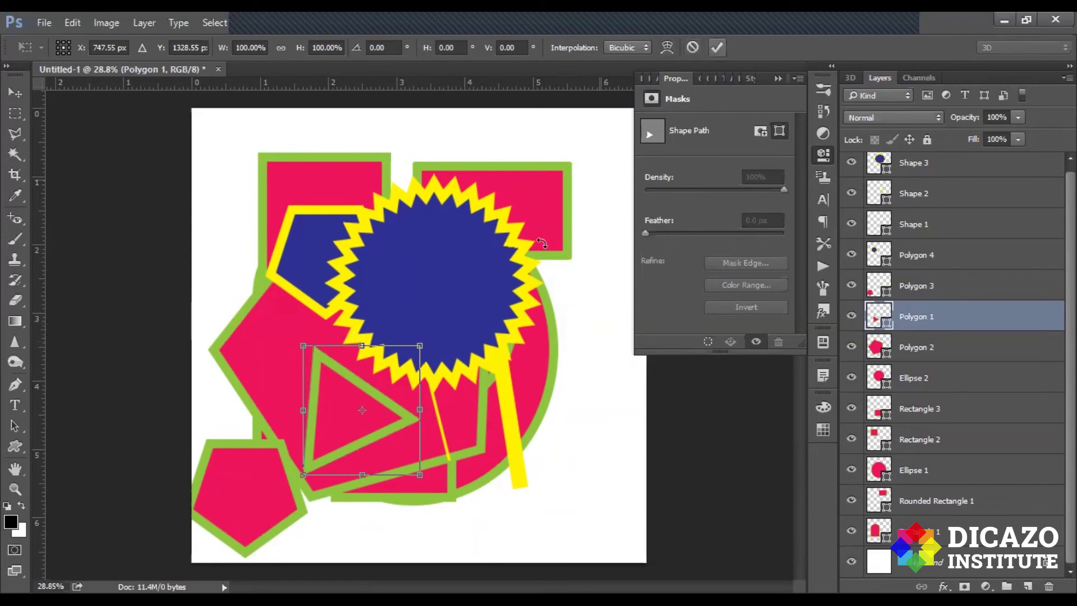
pyautogui.click(717, 47)
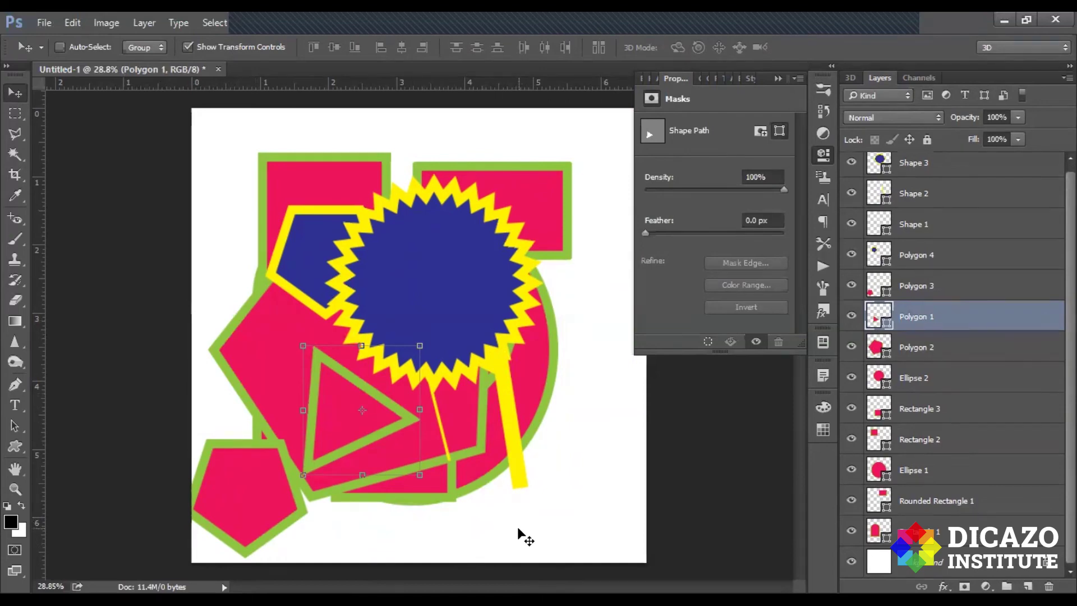
pyautogui.click(418, 477)
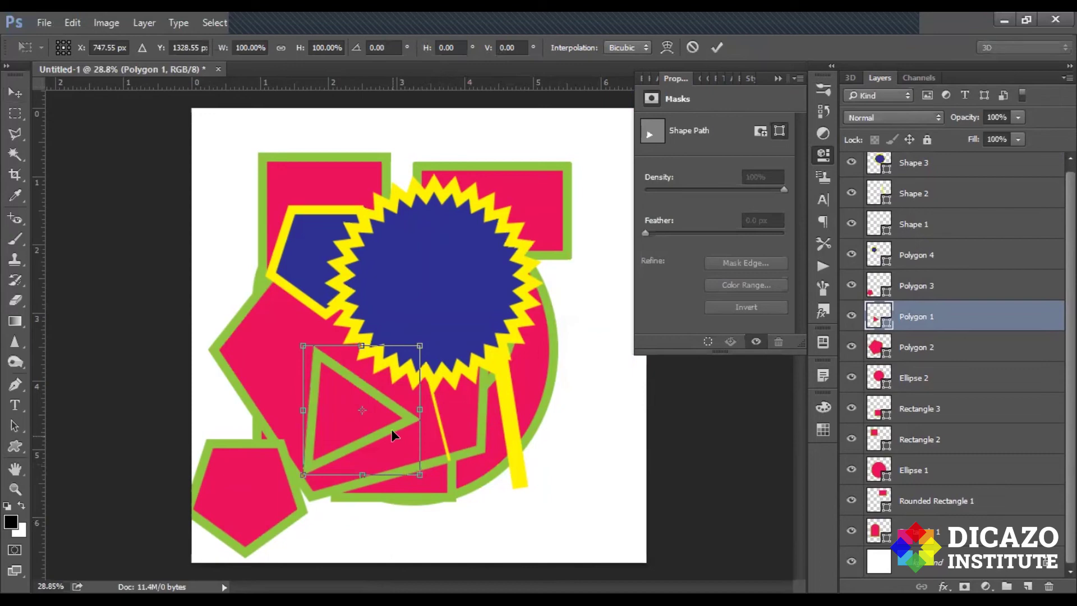
# Step: Nudge the triangle up-left and commit the transform at about 100.7% size
pyautogui.moveTo(393, 429); pyautogui.dragTo(374, 409)
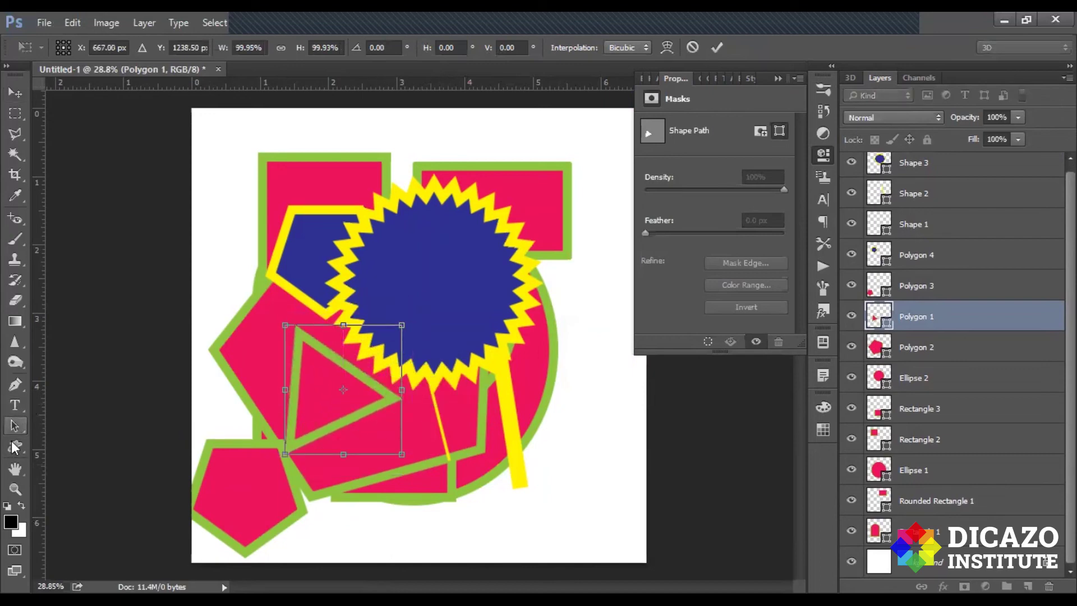
pyautogui.click(14, 446)
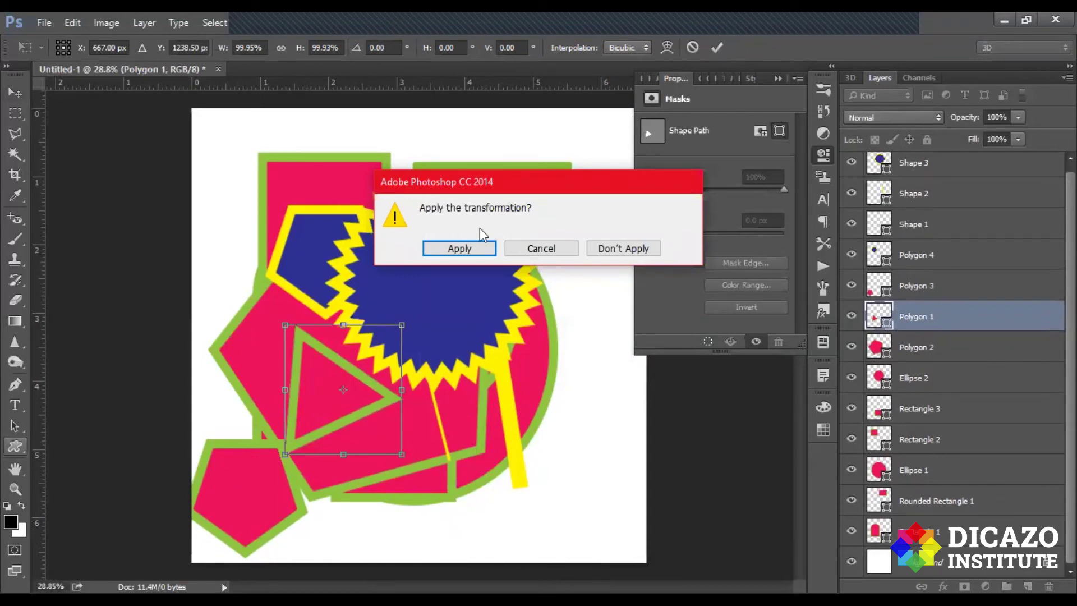
pyautogui.click(518, 251)
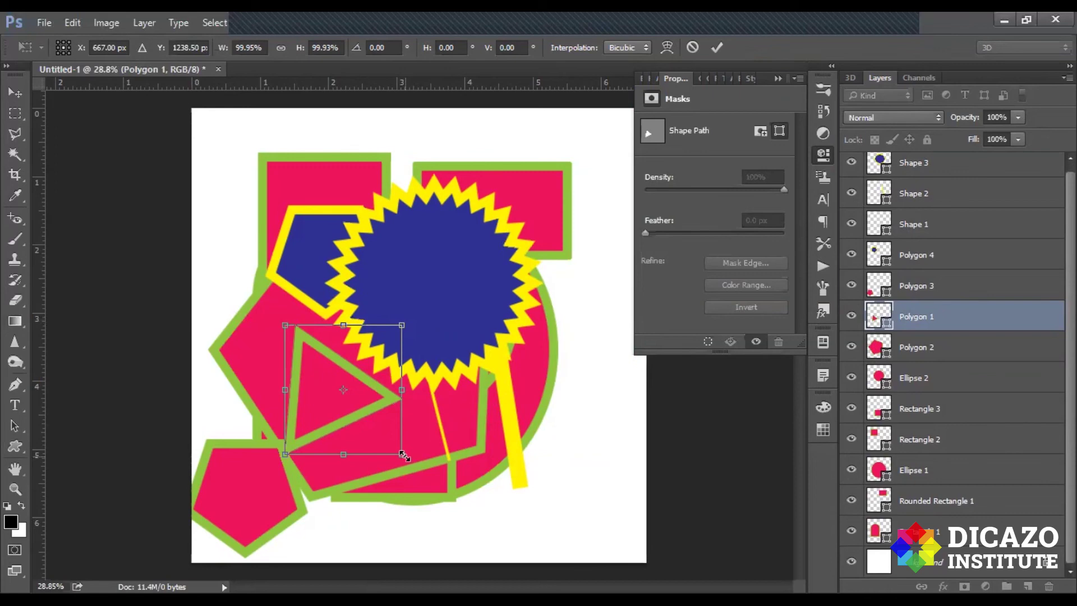
pyautogui.moveTo(382, 435)
pyautogui.mouseDown()
pyautogui.moveTo(310, 376)
pyautogui.moveTo(469, 553)
pyautogui.moveTo(432, 477)
pyautogui.moveTo(344, 428)
pyautogui.moveTo(449, 540)
pyautogui.moveTo(361, 440)
pyautogui.moveTo(387, 475)
pyautogui.mouseUp()
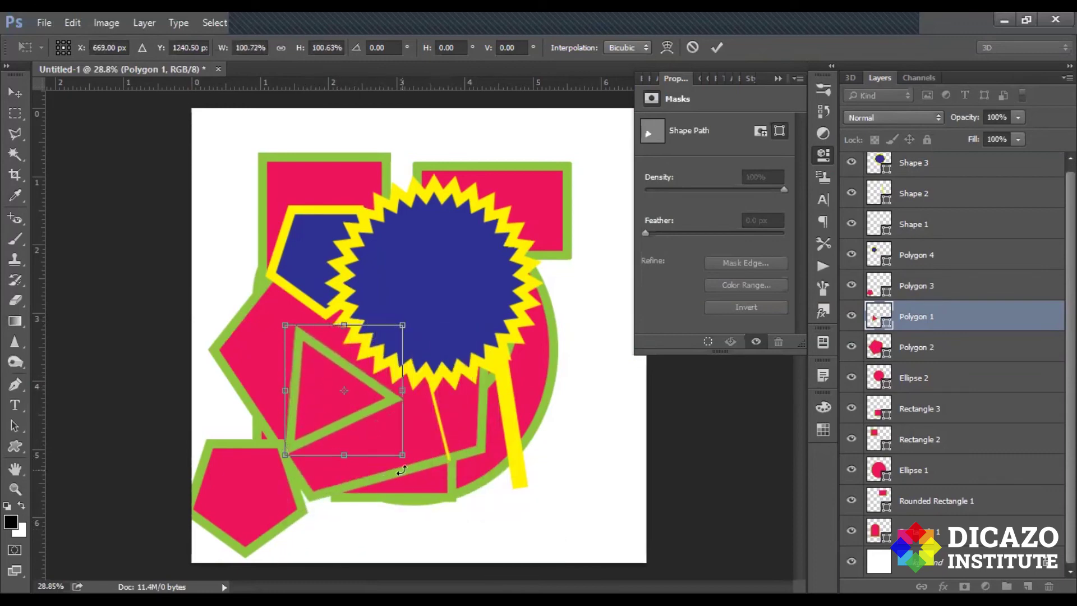
pyautogui.click(717, 47)
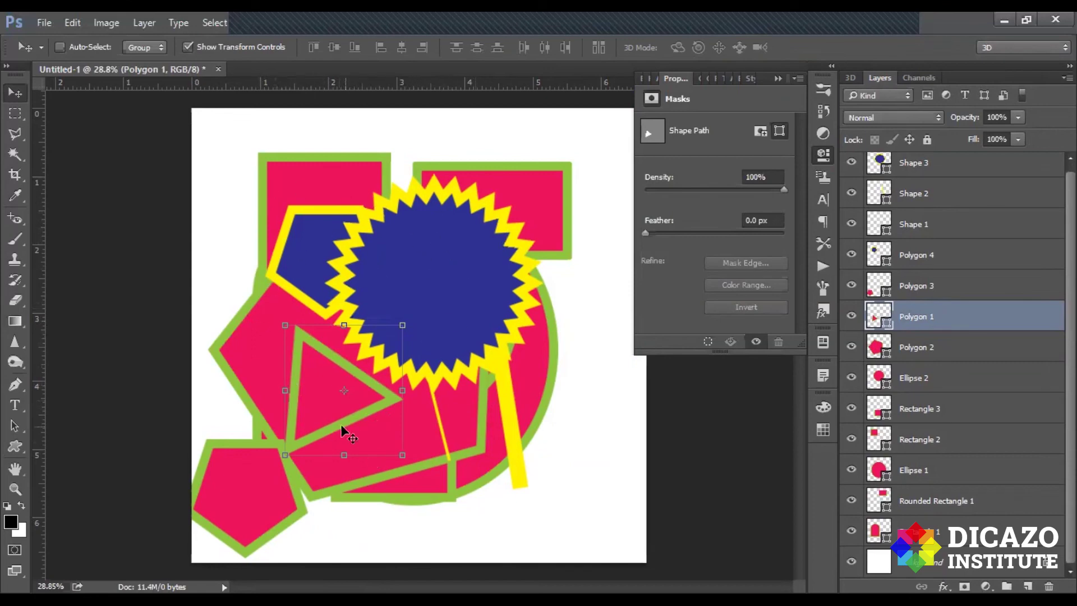
# Step: Move the triangle to the lower right, then delete all shape layers from Shape 3 down
pyautogui.moveTo(330, 410); pyautogui.dragTo(537, 490)
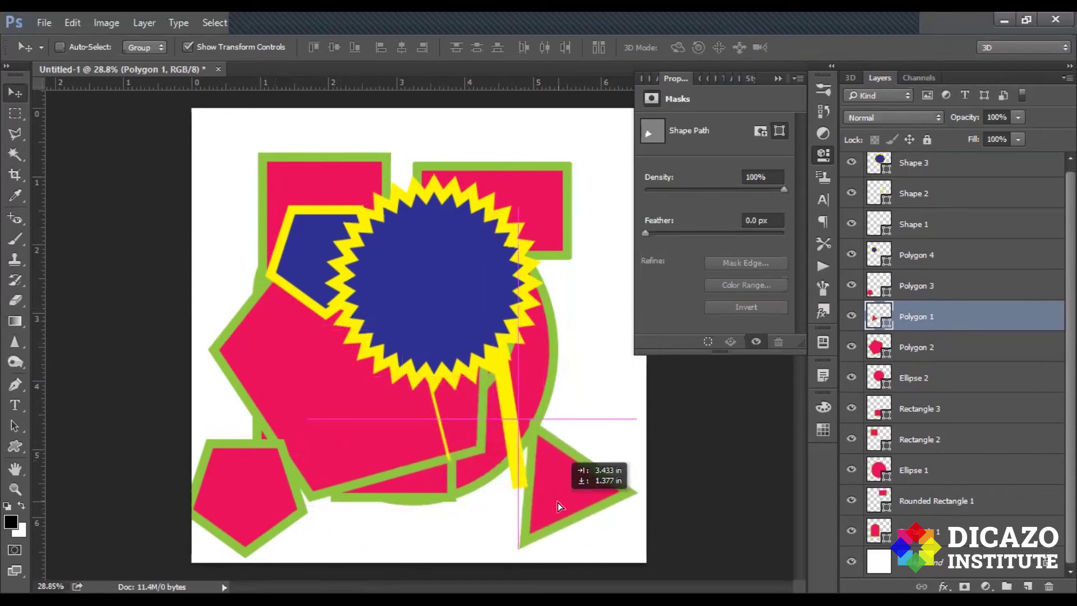
pyautogui.moveTo(536, 490); pyautogui.dragTo(559, 507)
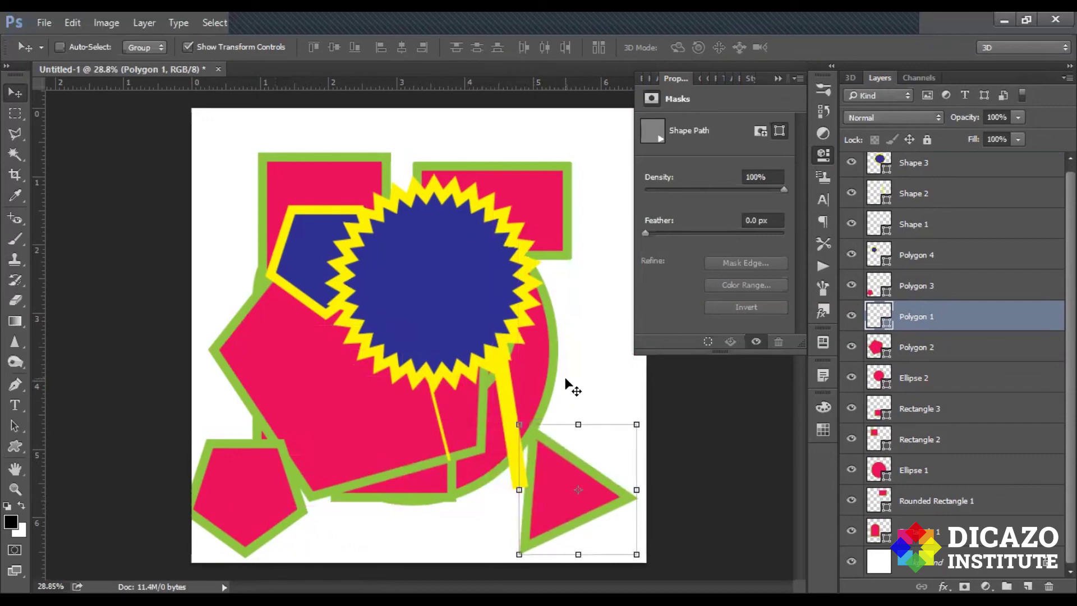
pyautogui.click(969, 168)
pyautogui.keyDown('shift'); pyautogui.click(973, 540); pyautogui.keyUp('shift')
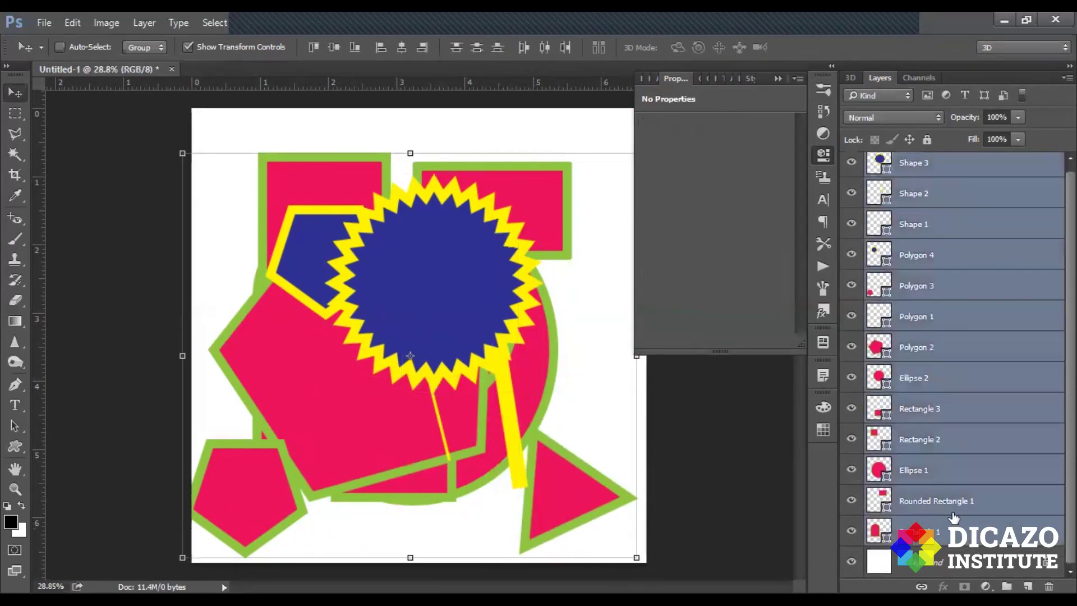
pyautogui.press('Delete')
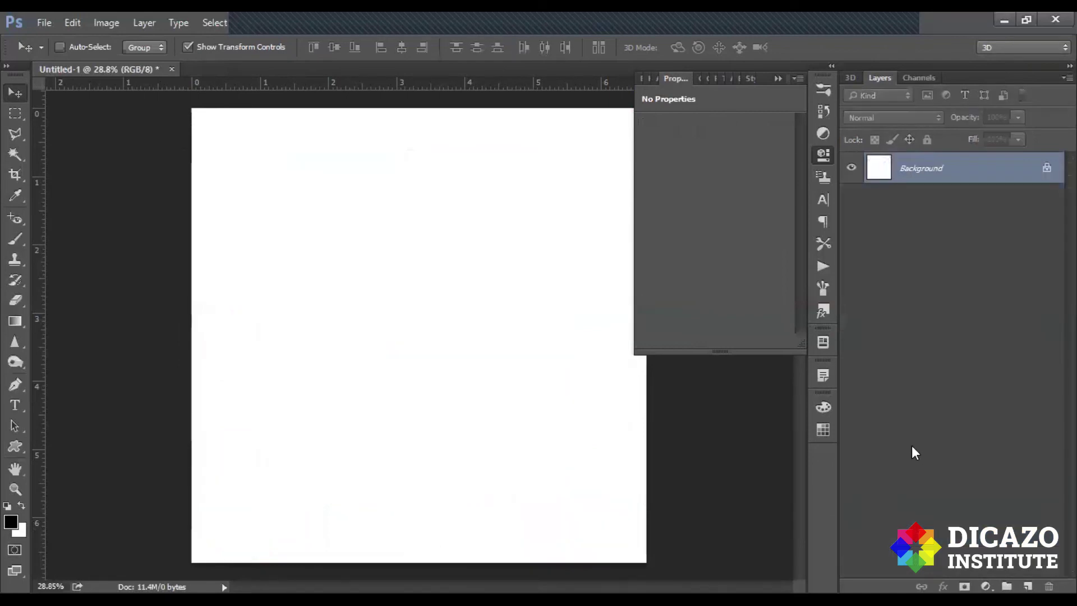
# Step: Collapse the floating Properties panel
pyautogui.click(777, 78)
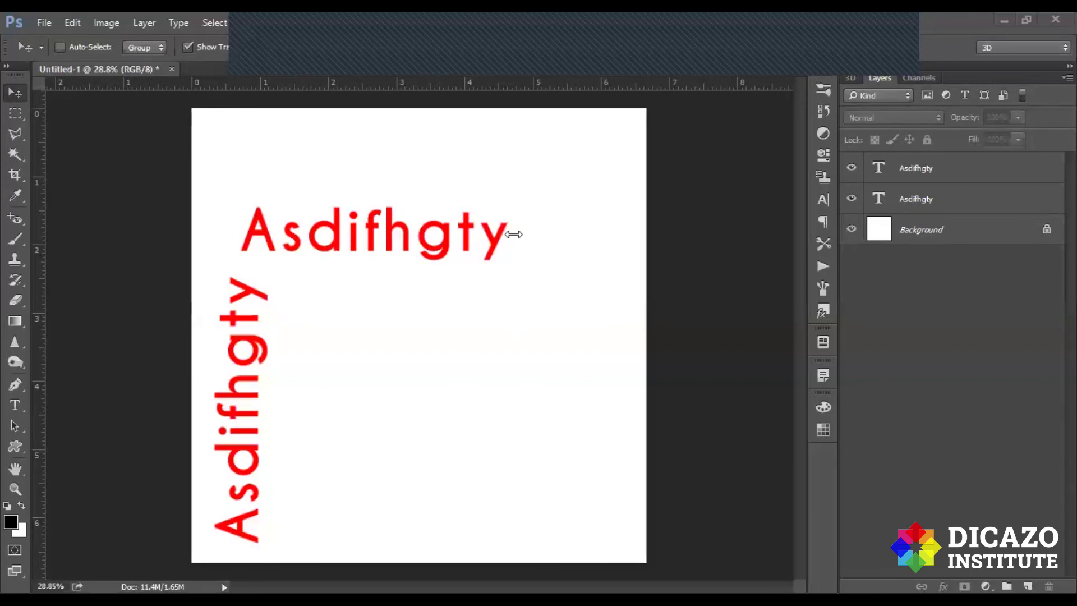
# Step: Save the canvas through Save As with JPEG as the file format
pyautogui.click(45, 24)
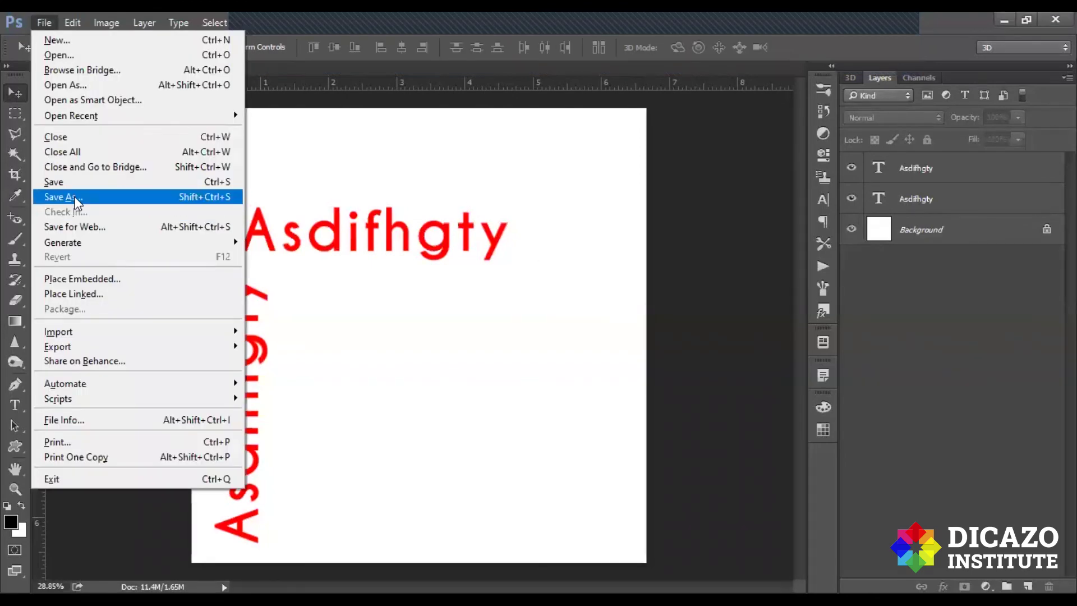
pyautogui.click(606, 317)
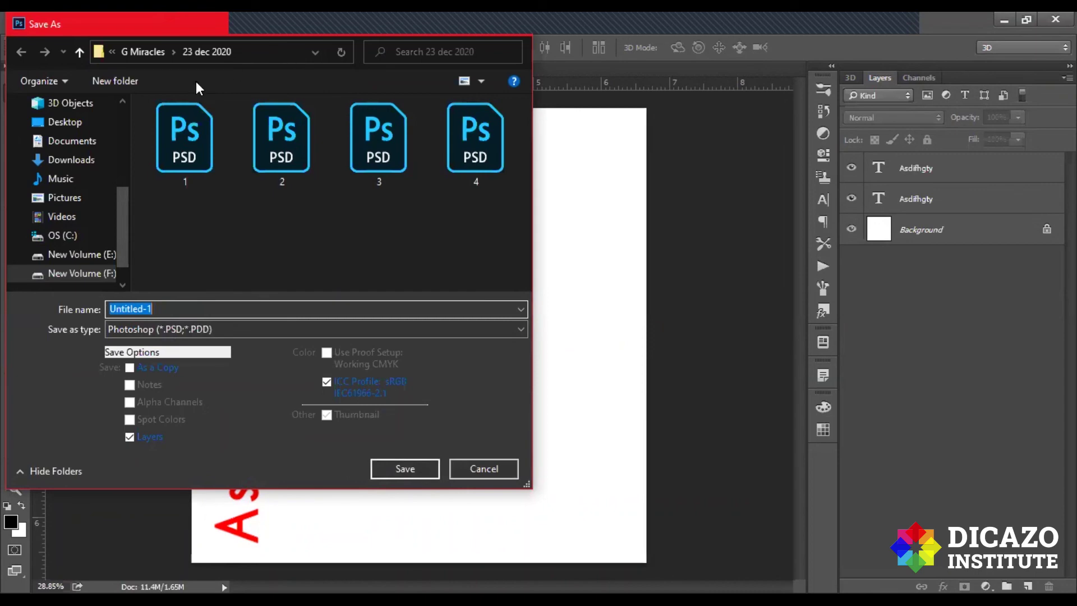
pyautogui.moveTo(67, 185)
pyautogui.click(202, 331)
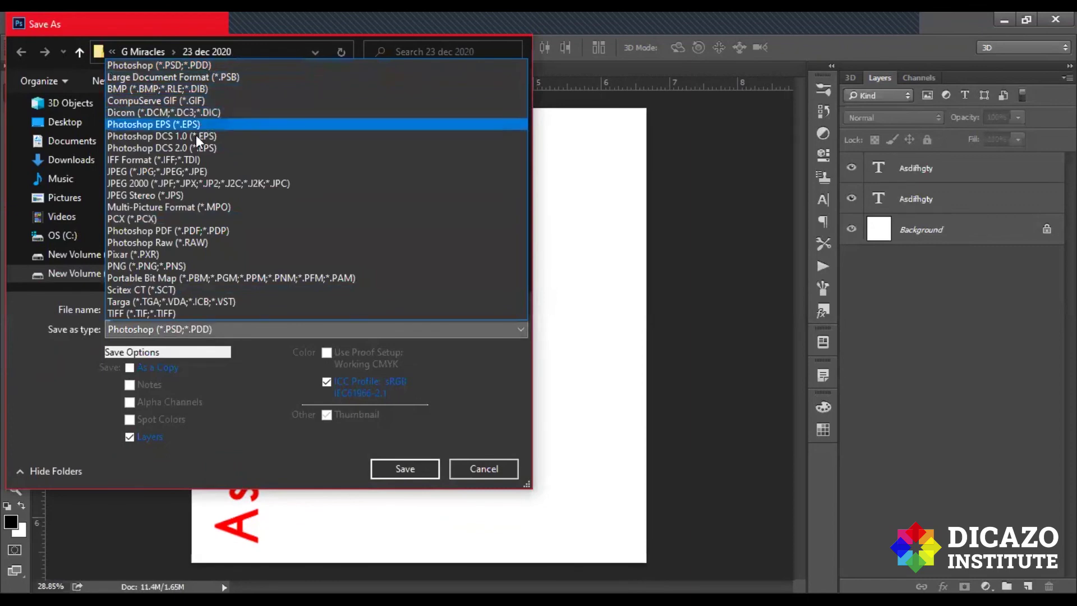
pyautogui.click(218, 171)
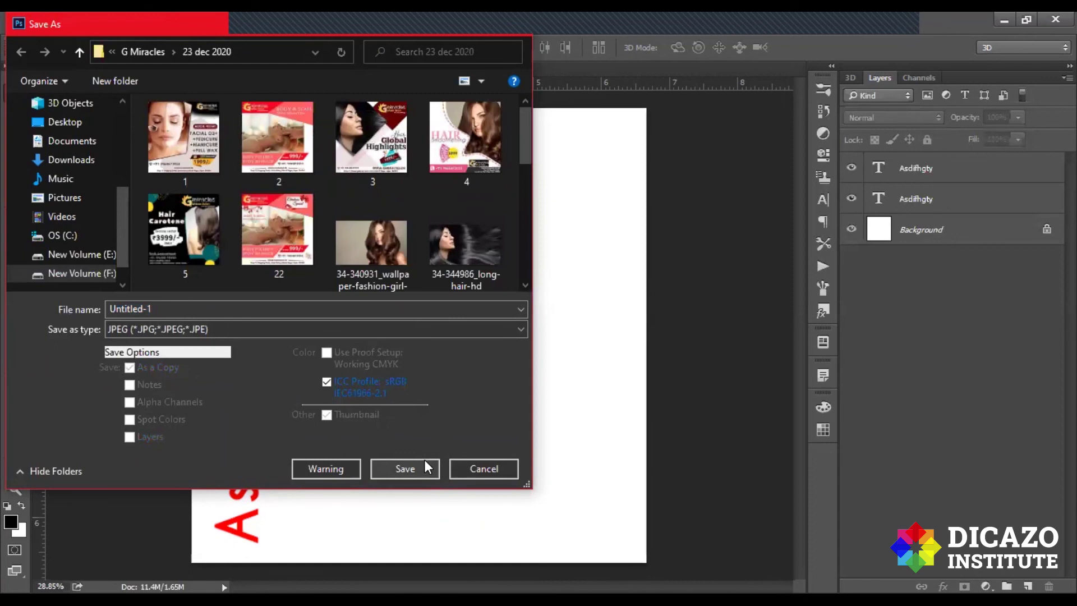
pyautogui.click(515, 469)
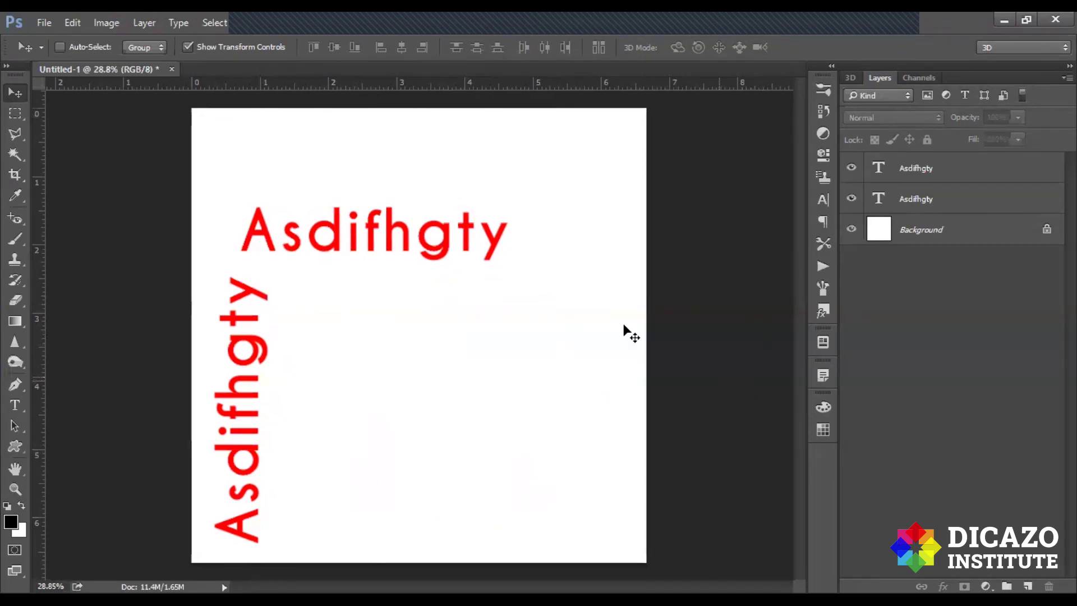
# Step: Hide the horizontal Asdifhgty text layer using its eye icon
pyautogui.click(851, 199)
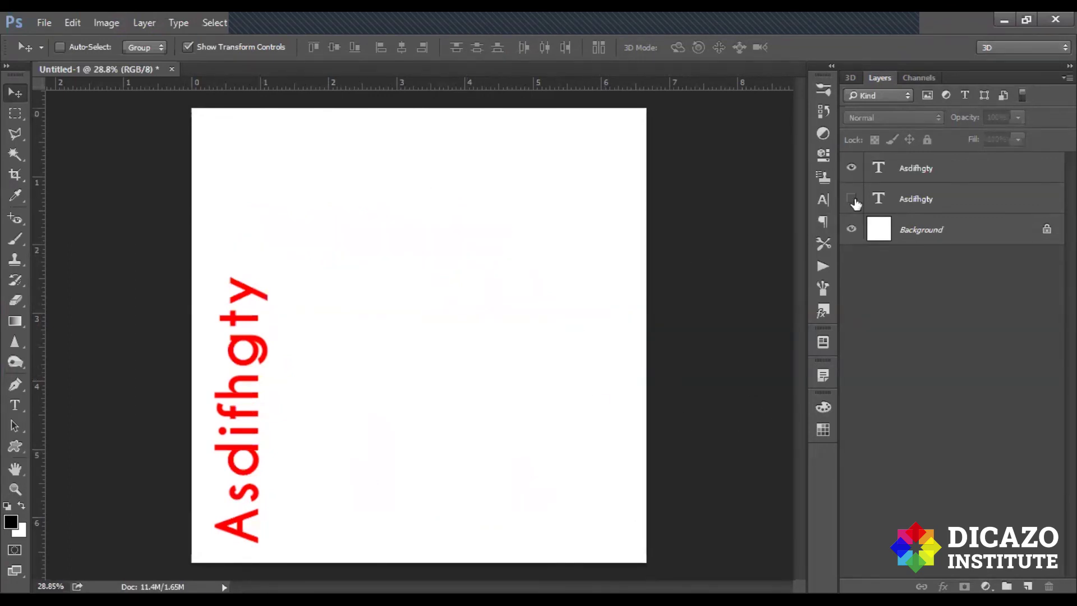